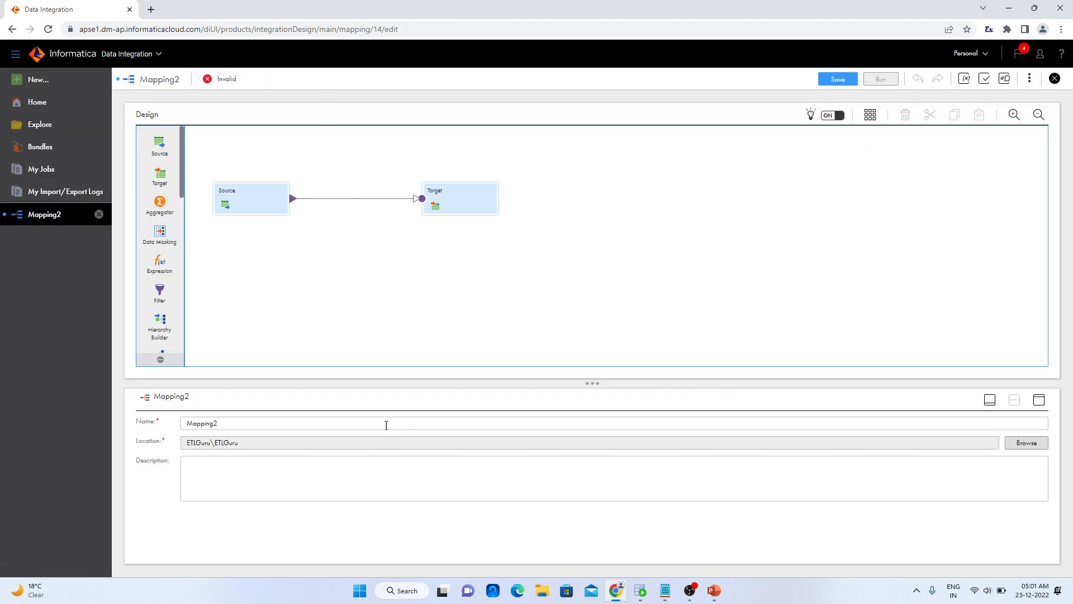
Rename the mapping as m_emp_scdt1 and save it
click(246, 422)
double_click(243, 421)
text(m)
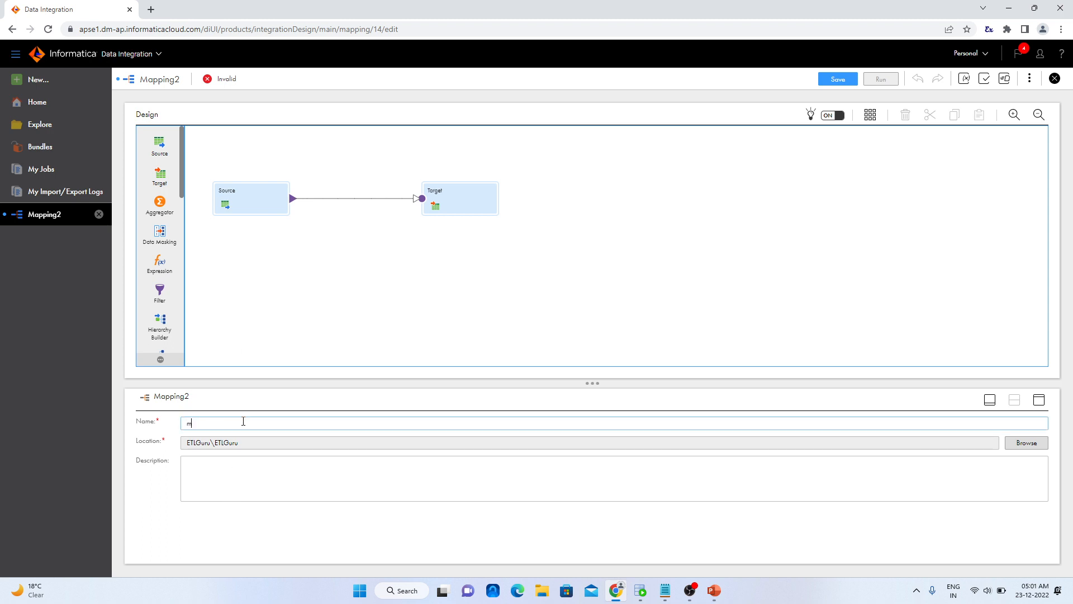
text(_emp_scdt1)
click(298, 487)
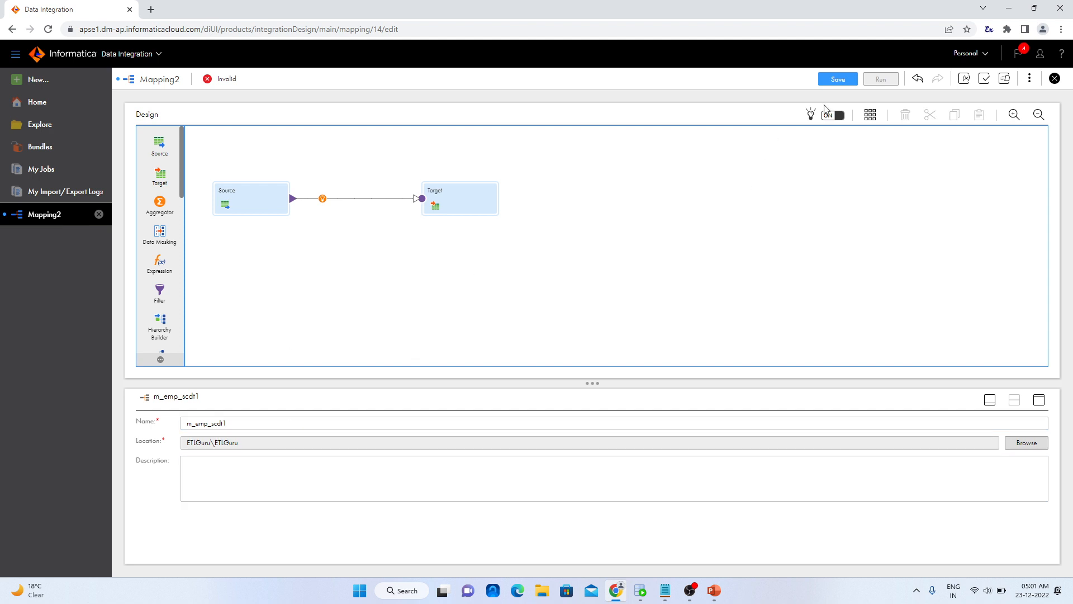
click(834, 81)
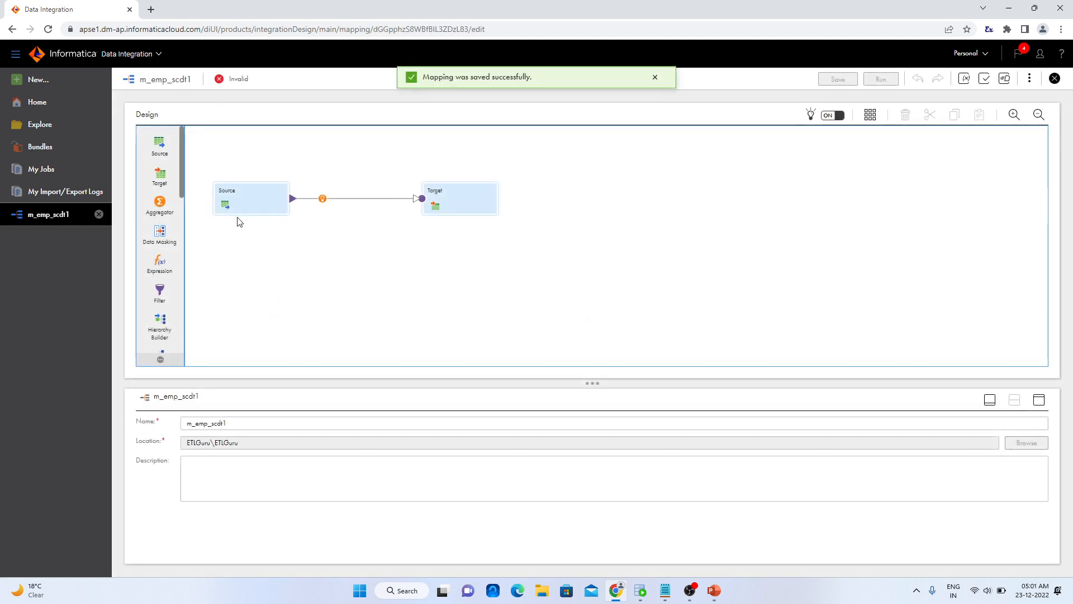
Set the Source transformation's connection to Flat_File_Connection_SA2 (Flat File) and open its source object selection
click(242, 203)
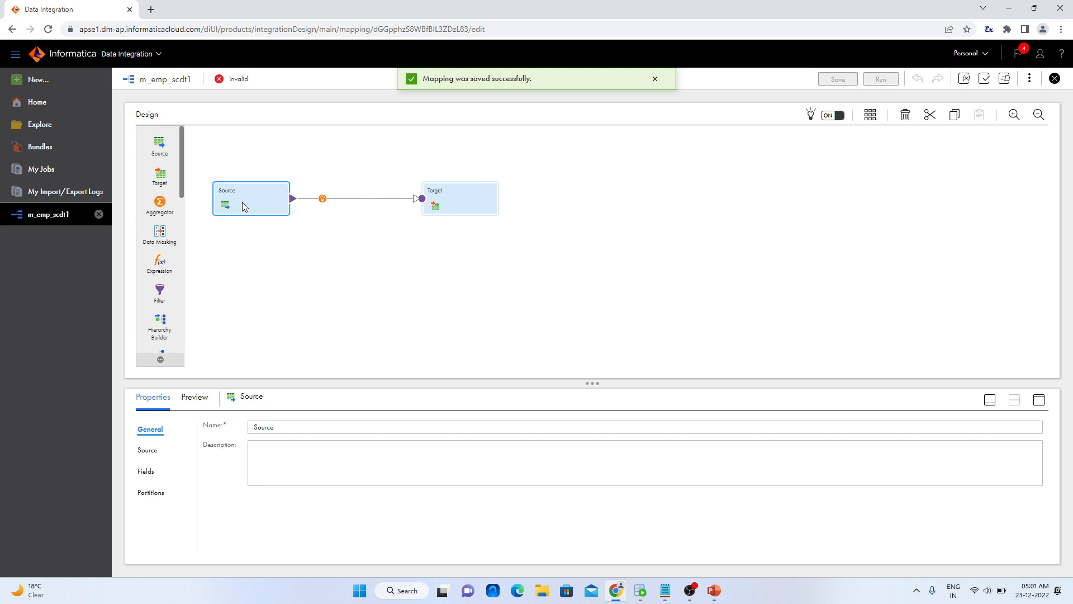
click(148, 450)
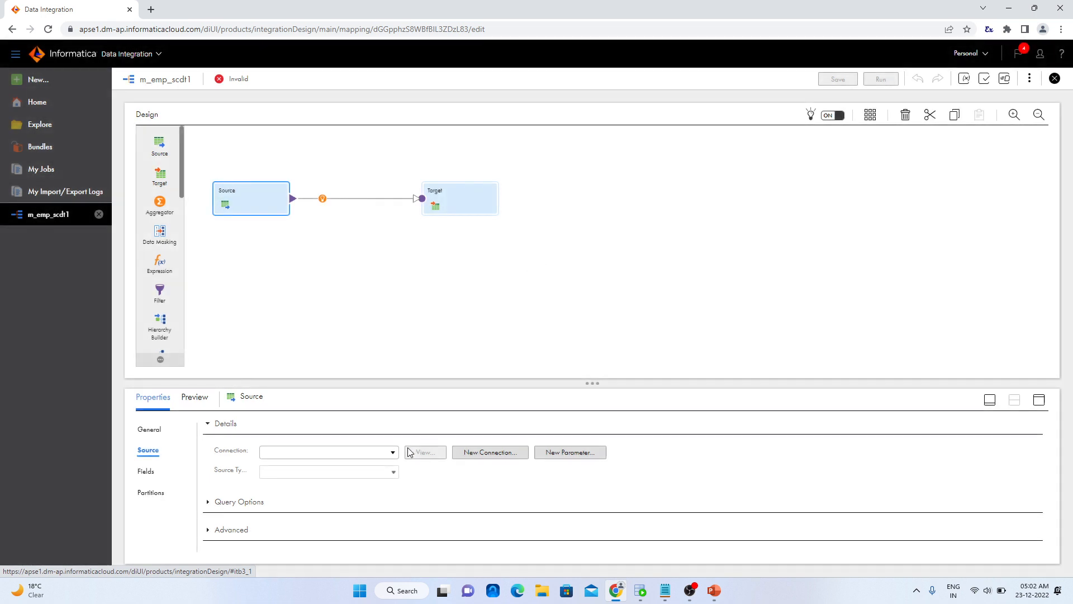
click(393, 451)
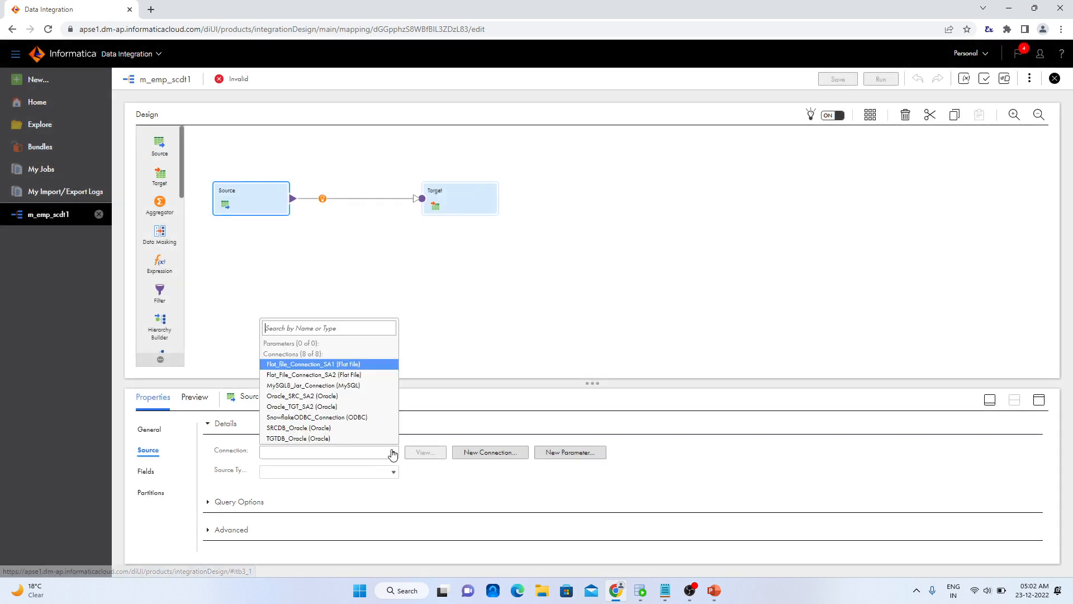
click(353, 375)
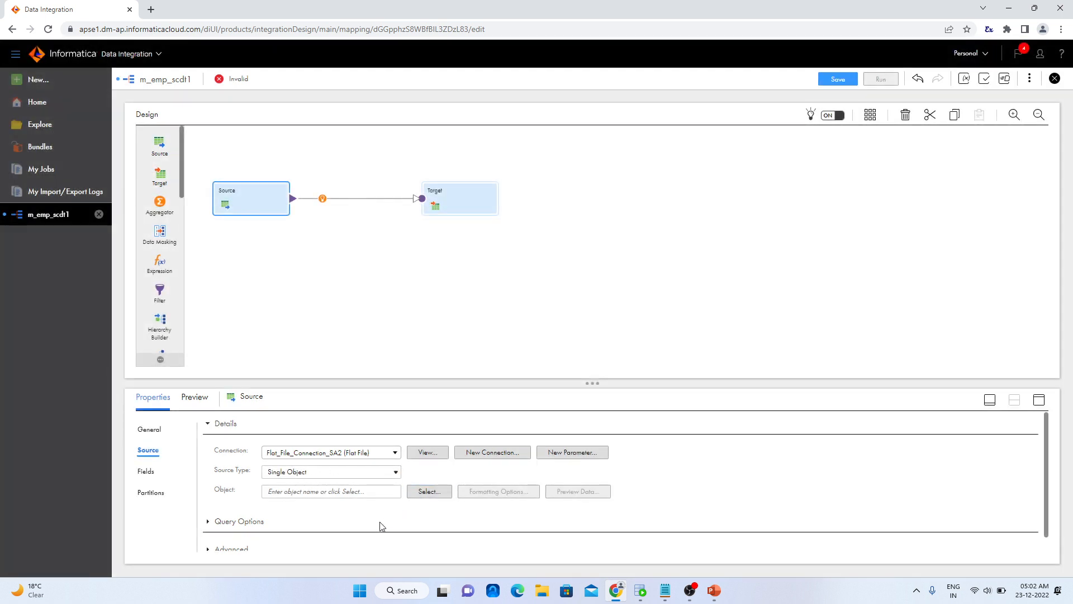
click(418, 492)
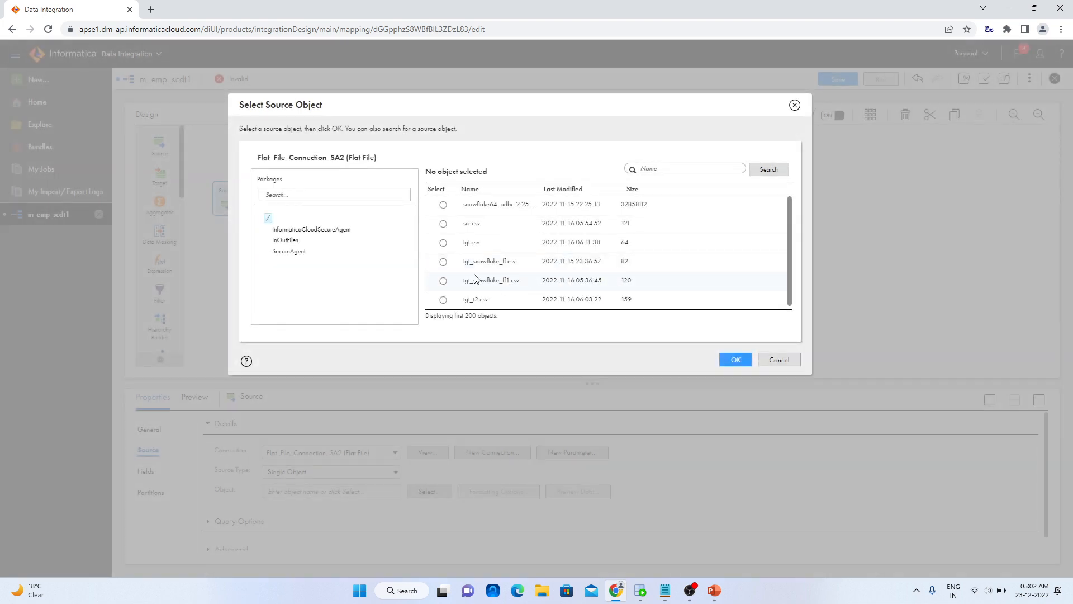
click(283, 234)
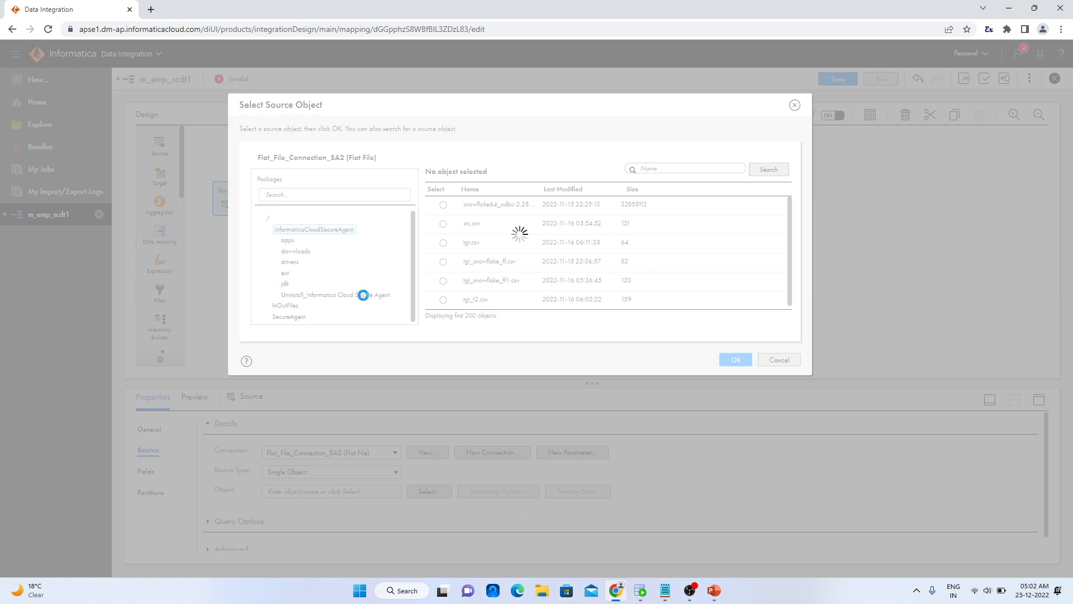
Switch to File Explorer and open employees.csv from the IICS InOutFiles folder to examine its columns and rows
click(541, 591)
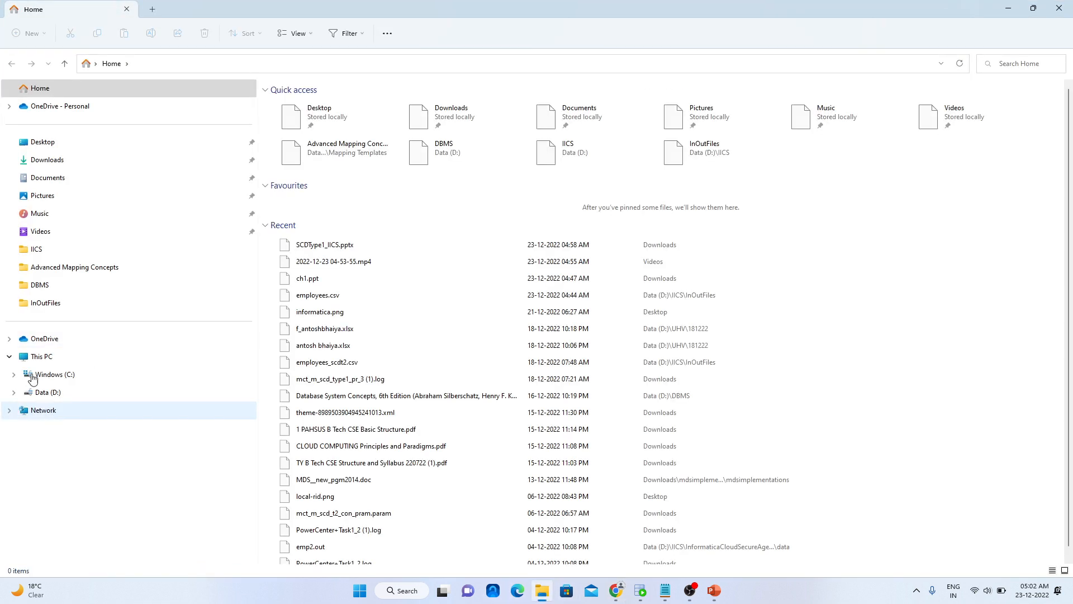
click(35, 252)
click(300, 126)
double_click(300, 125)
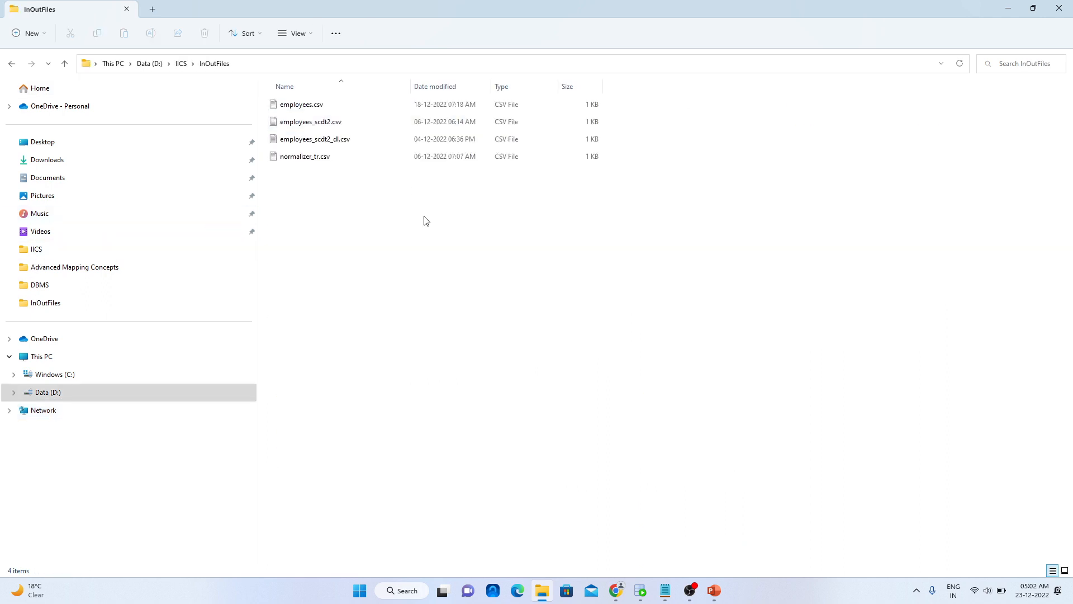
double_click(305, 110)
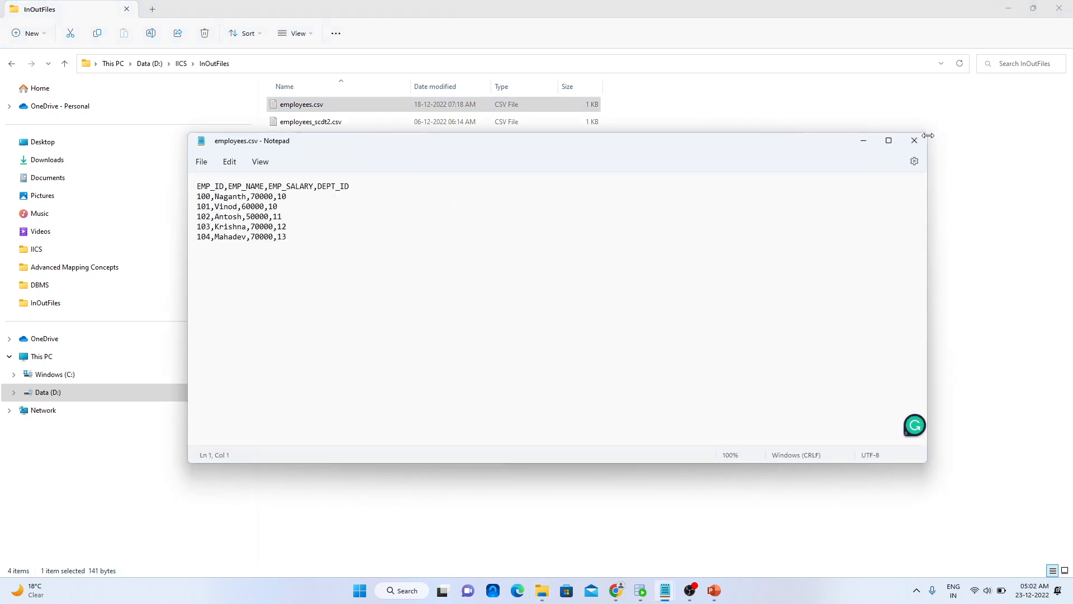
click(1014, 14)
click(1010, 10)
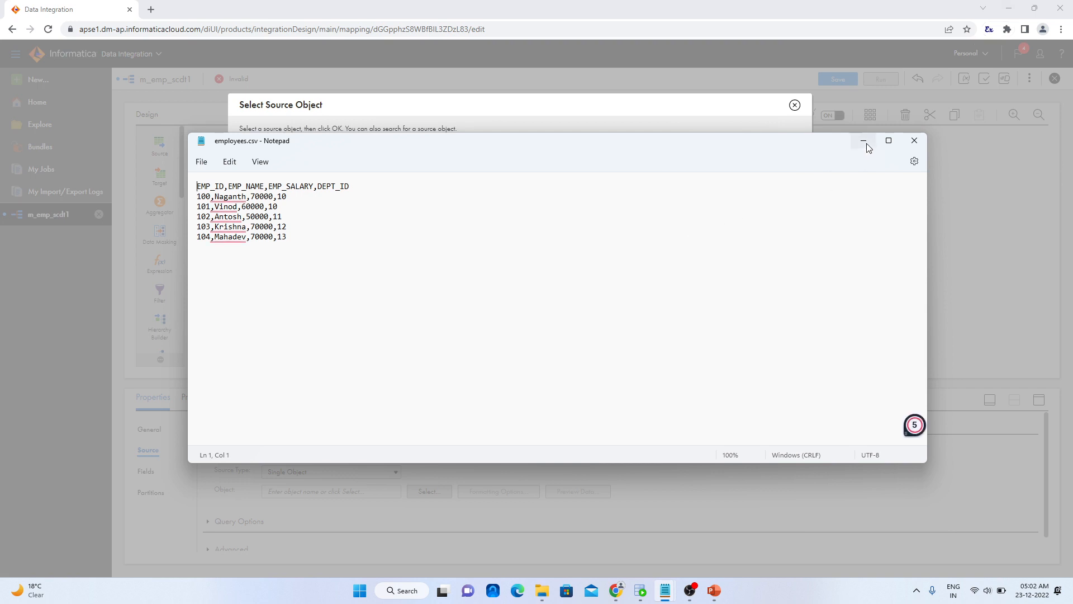
click(868, 147)
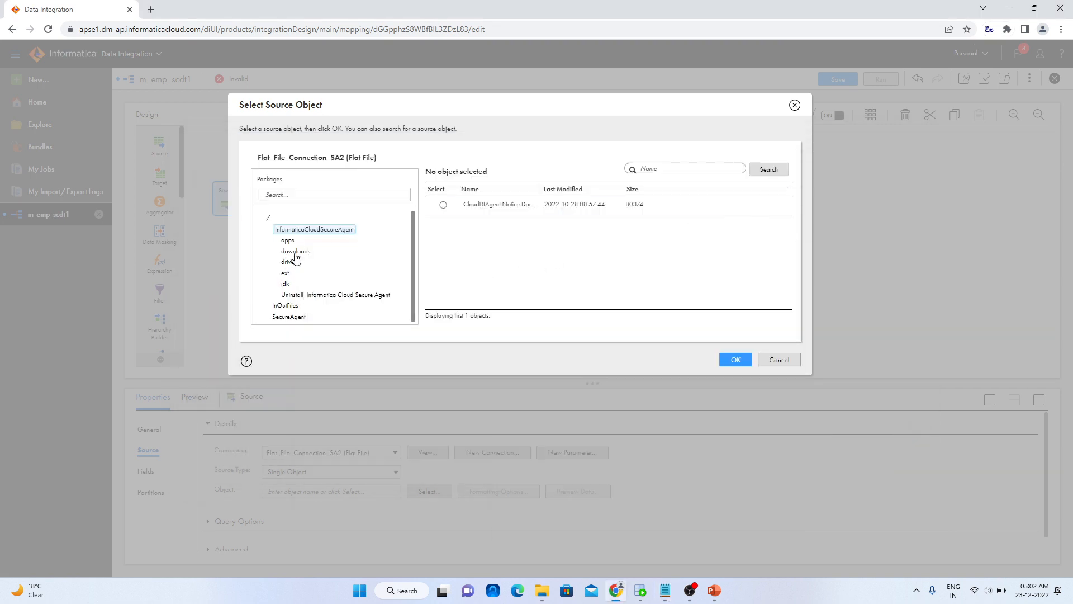
Choose employees.csv from the InOutFiles package as the source object
click(286, 305)
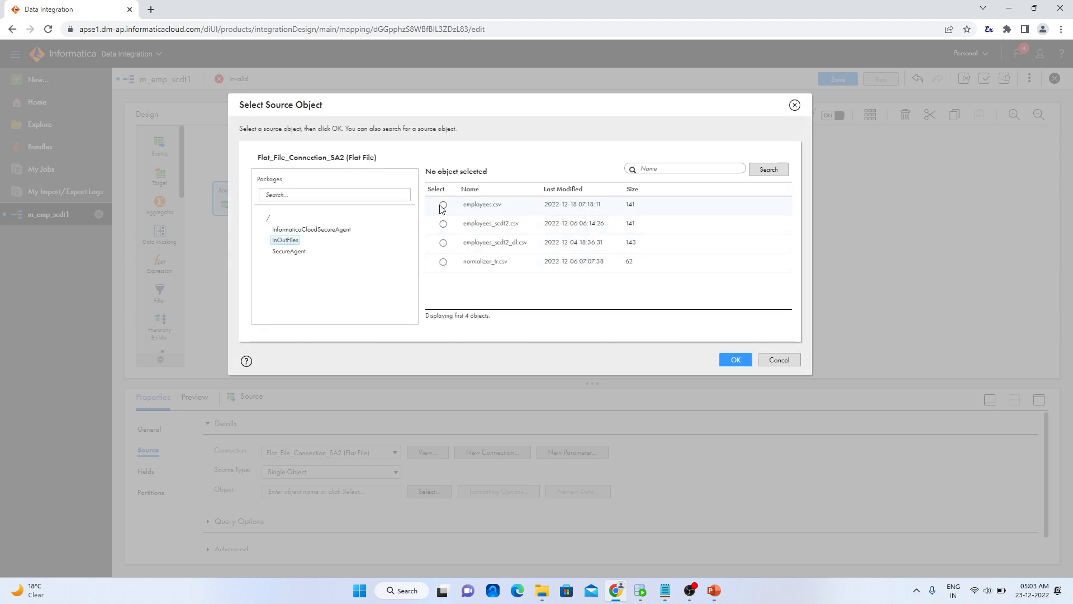
click(443, 205)
click(728, 362)
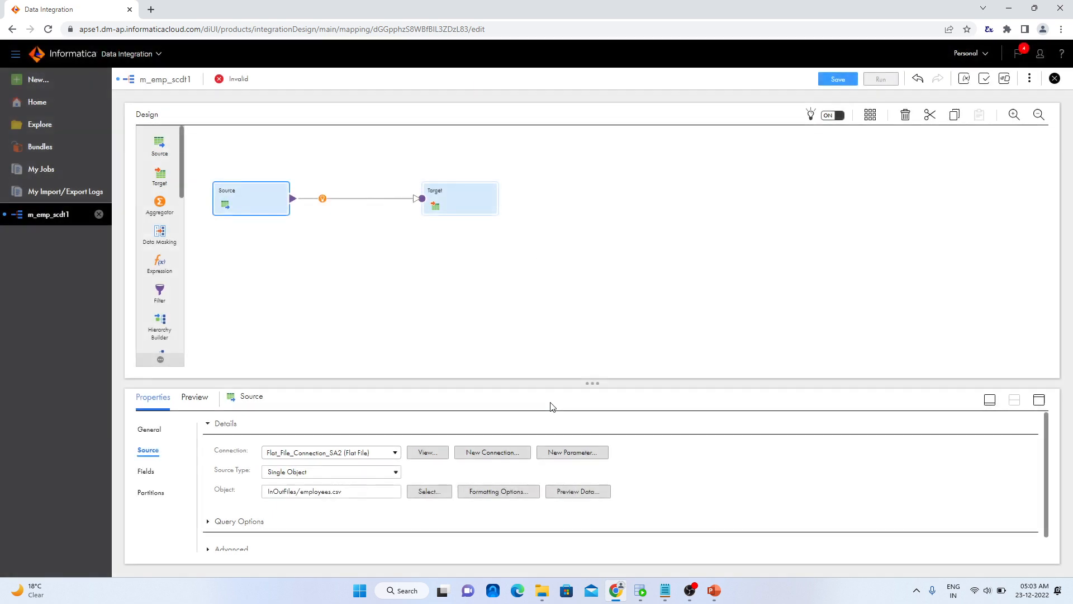
Show the Source transformation's fields and enlarge the properties area
scroll(296, 541, down, 1)
click(146, 470)
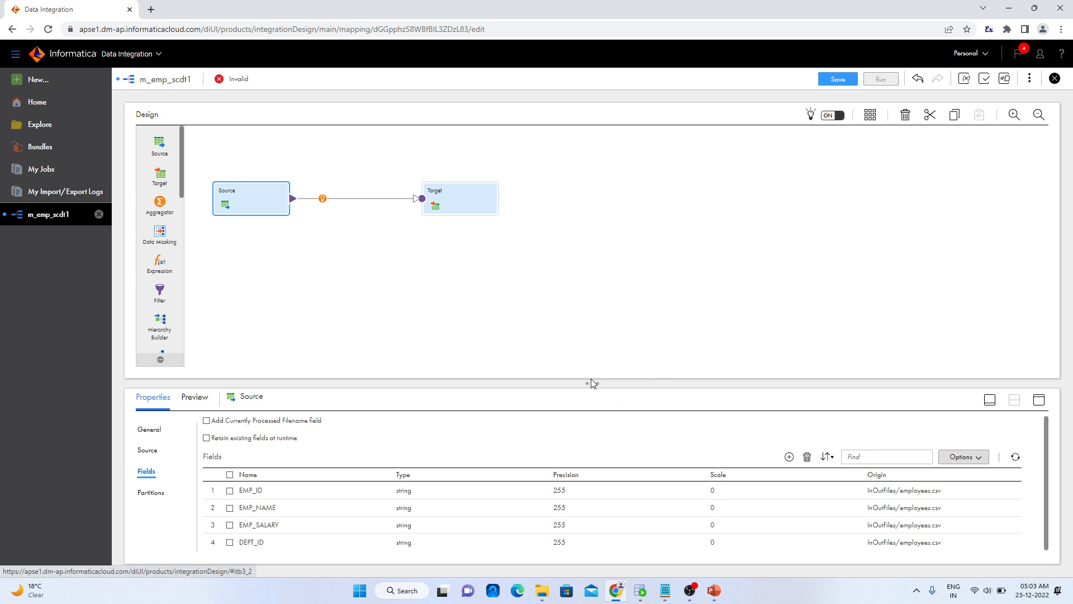
drag(592, 383, 599, 271)
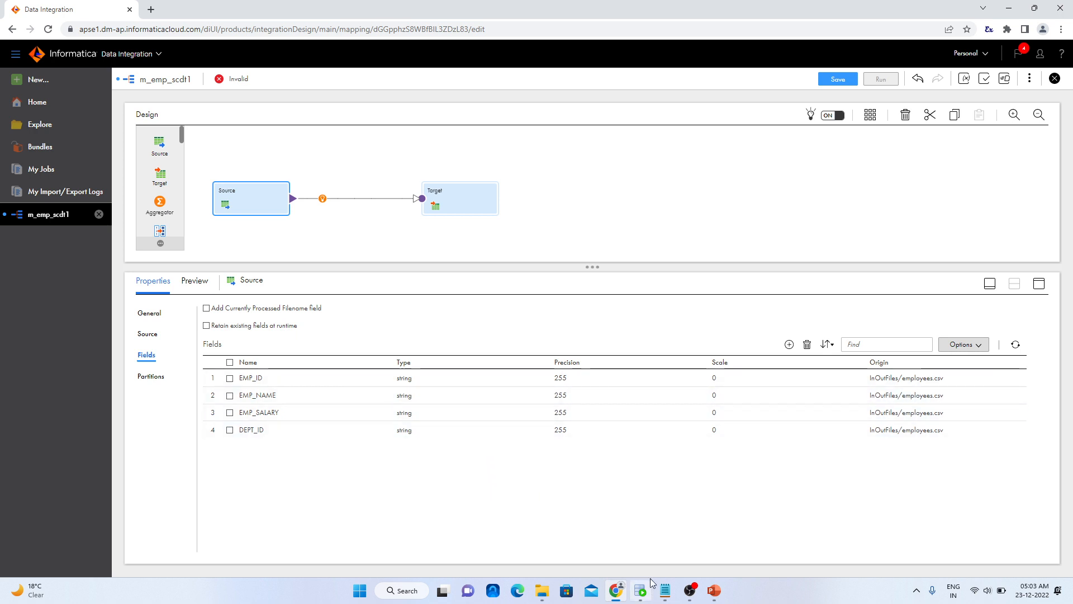
Switch to Oracle SQL Developer and examine the column data types in the EMPLOYEES_SCDT1 table definition
click(646, 598)
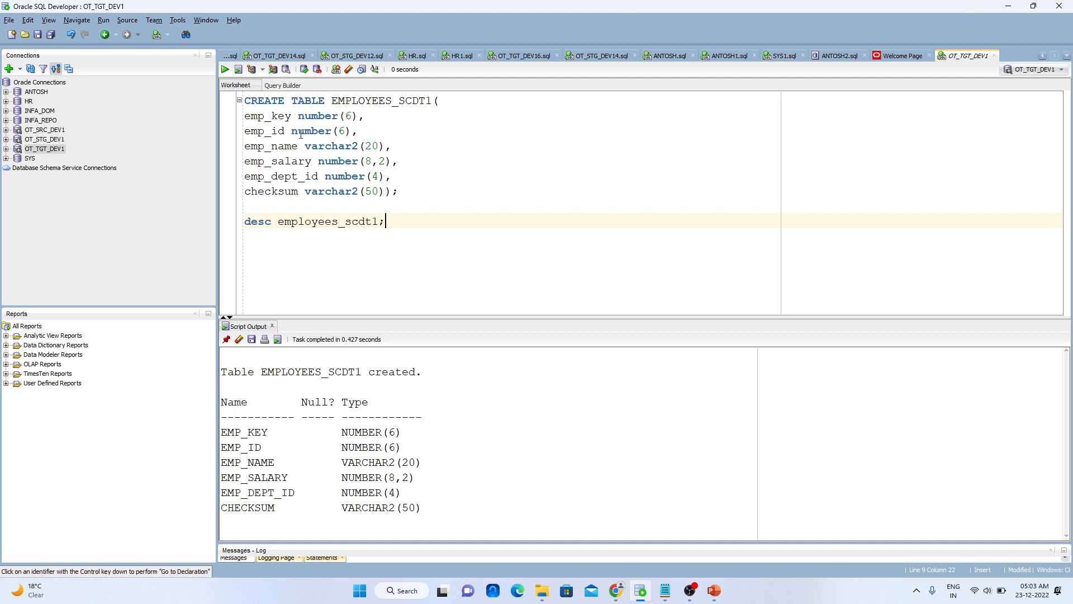
click(343, 131)
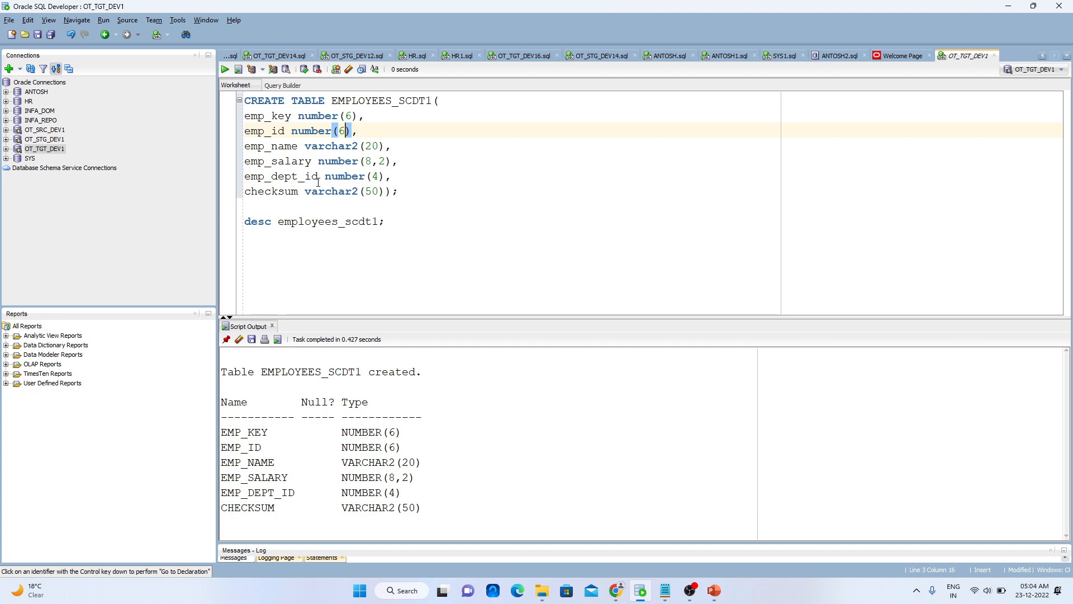
click(1008, 6)
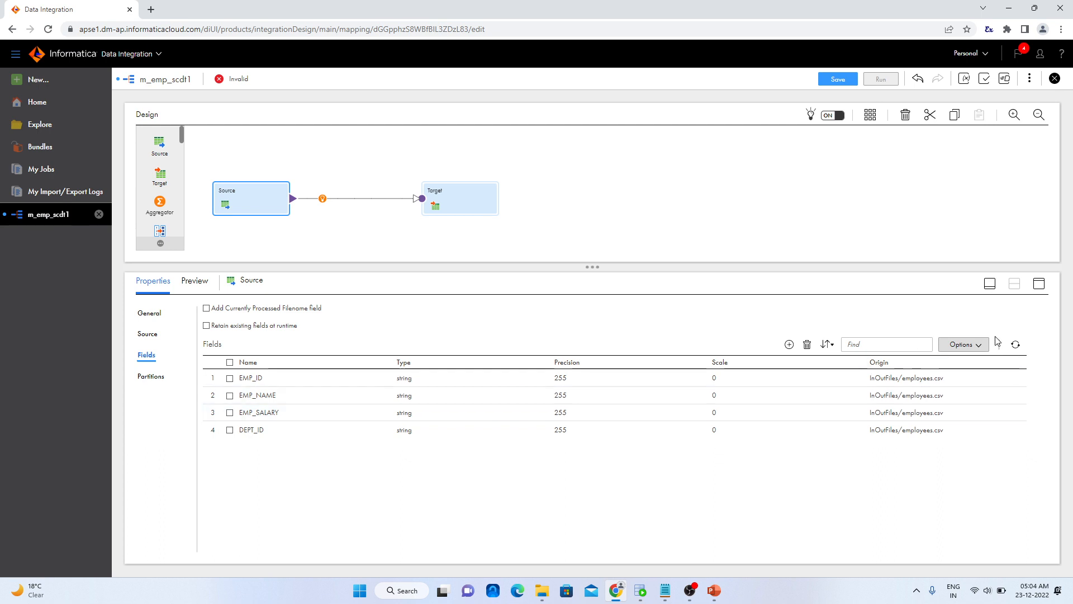
Enable metadata editing for the source fields and set EMP_ID to native type number with native precision 6
click(973, 347)
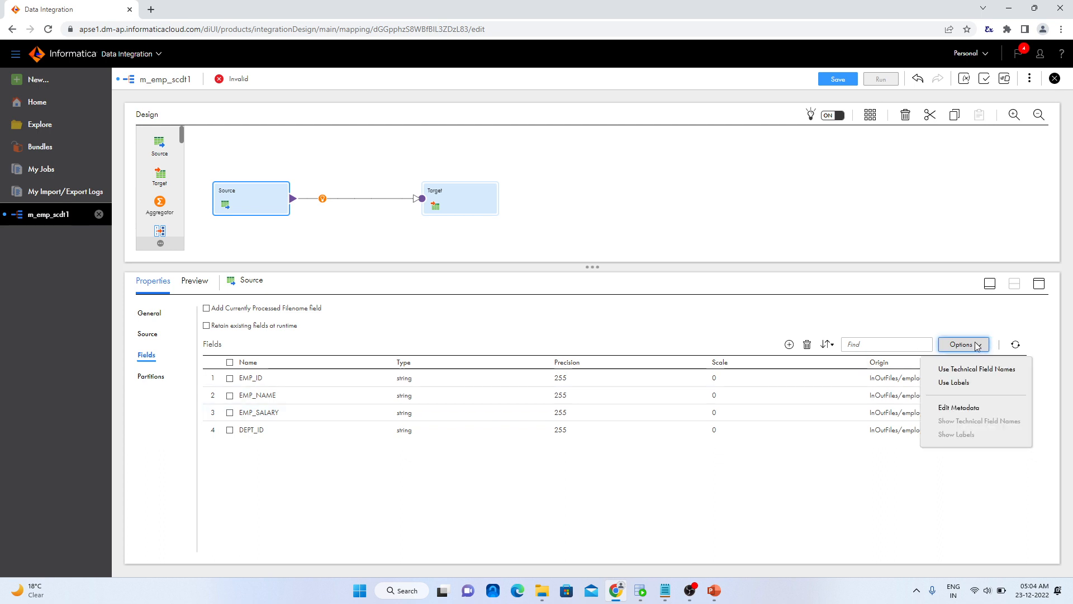
click(962, 412)
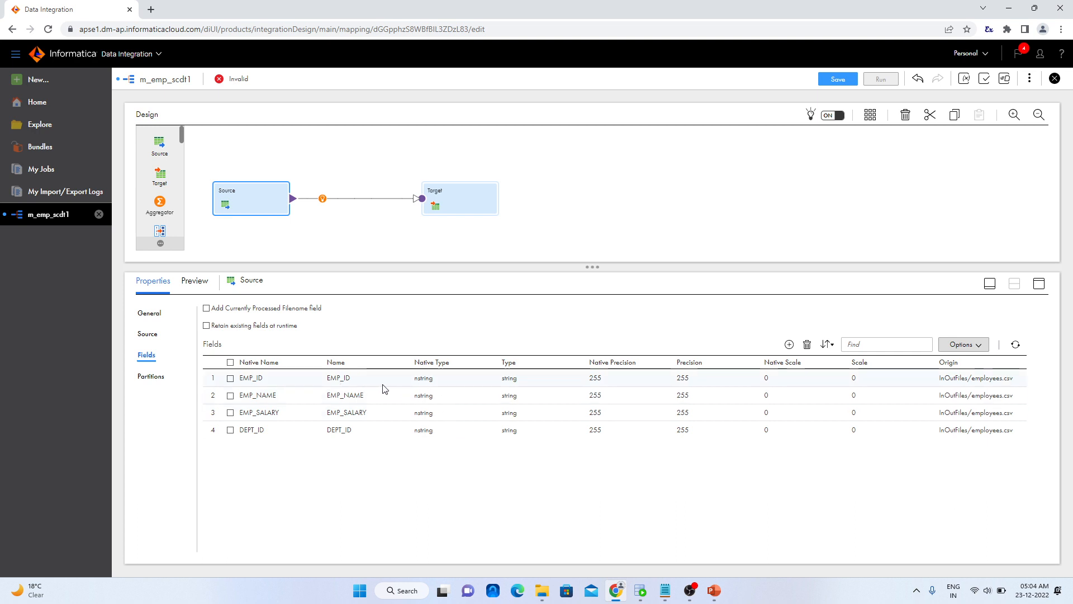
click(428, 379)
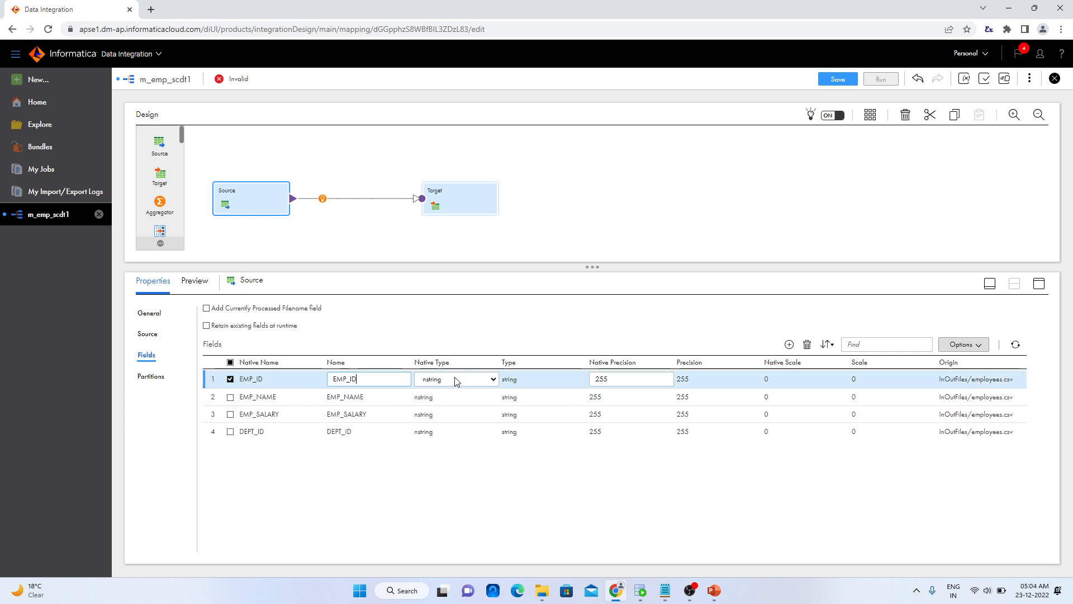
click(456, 379)
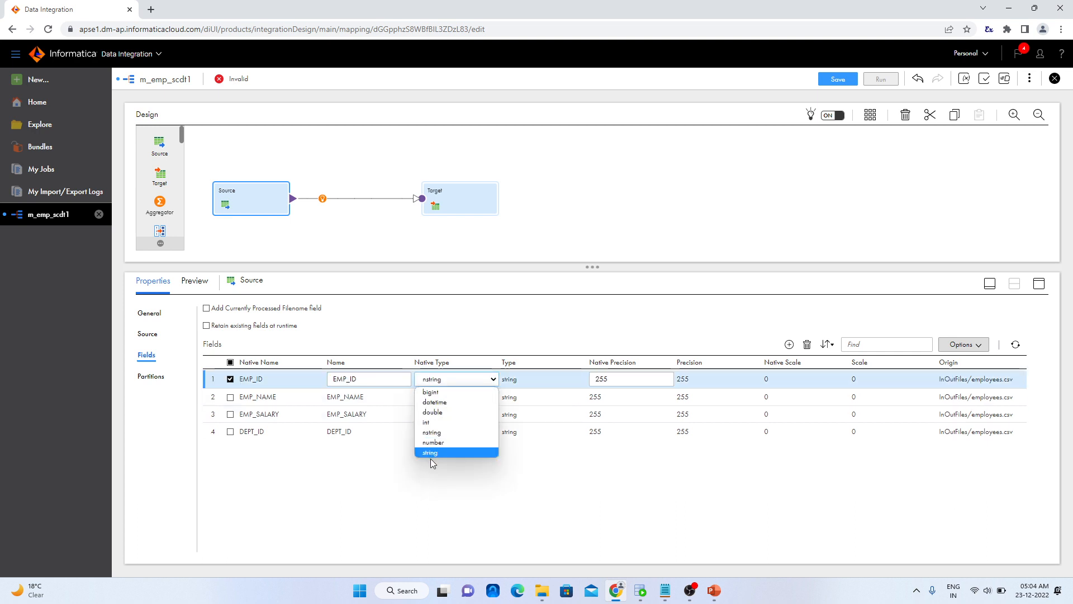
click(440, 443)
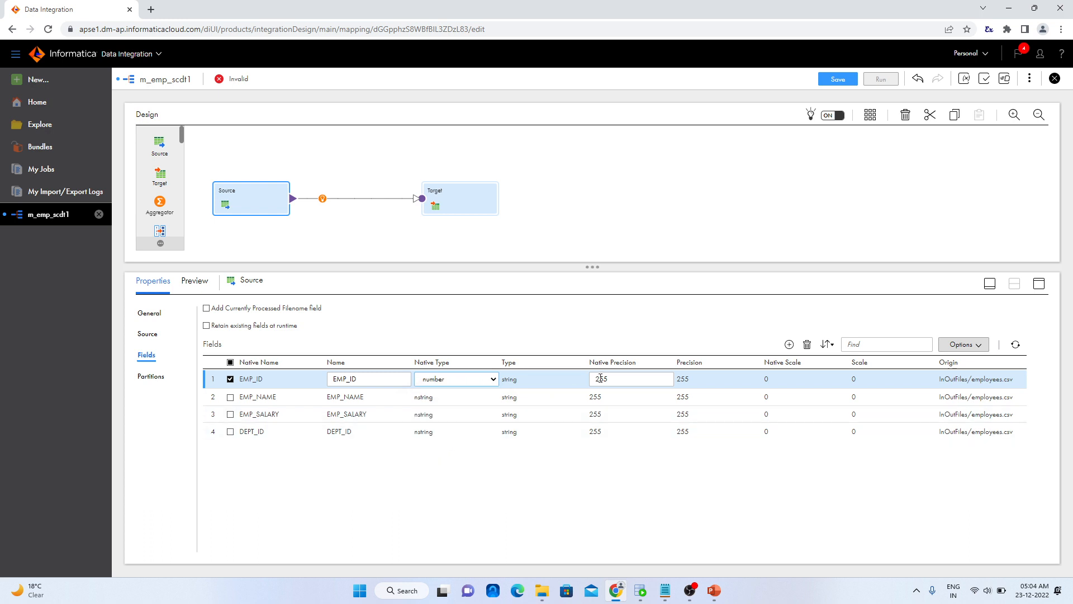
double_click(622, 376)
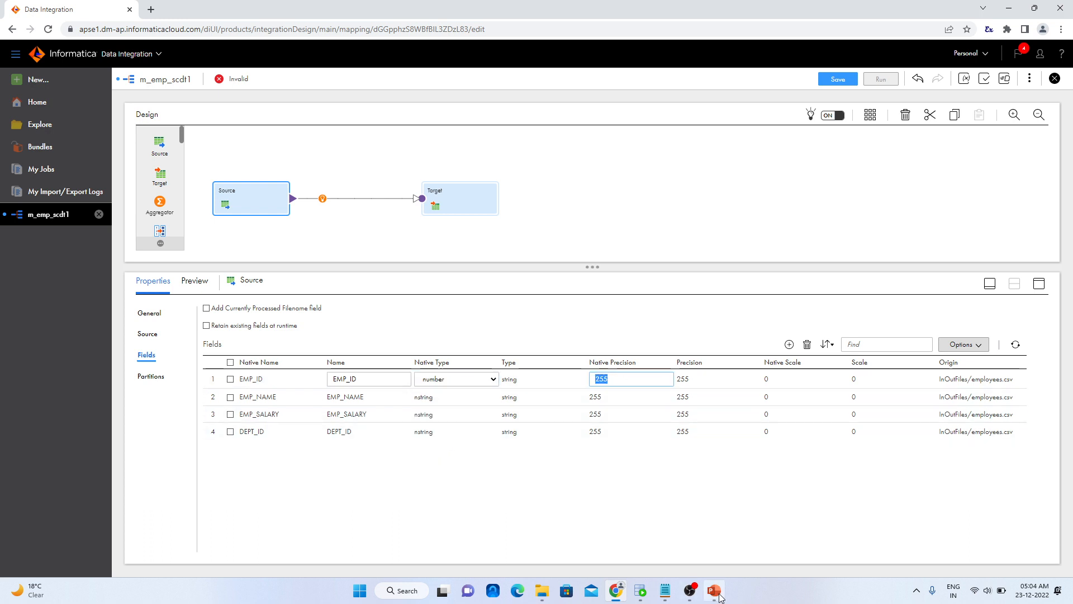
click(642, 592)
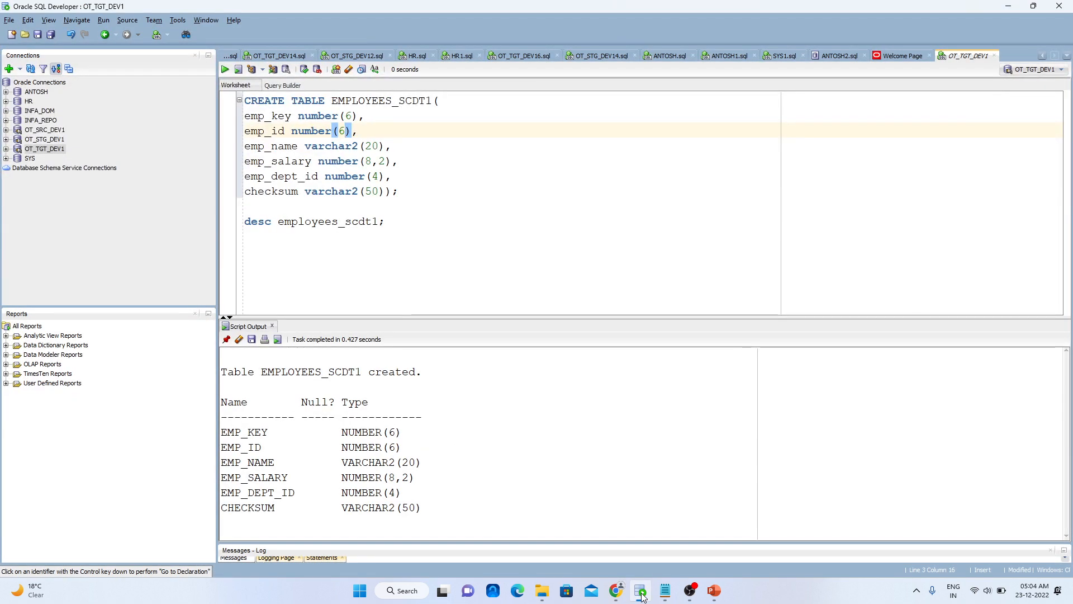
click(642, 596)
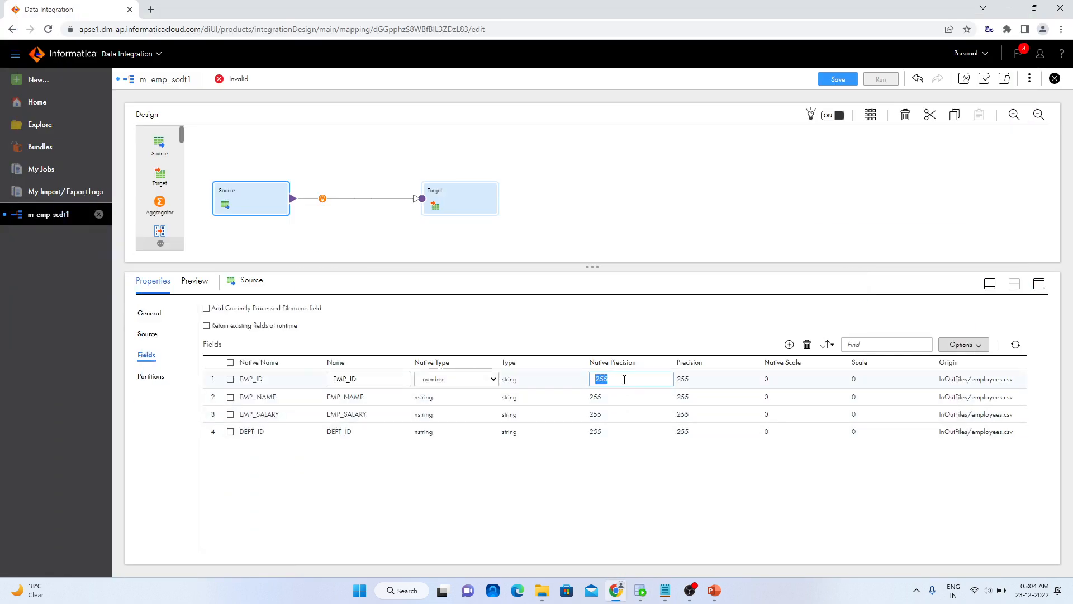
text(6)
click(668, 478)
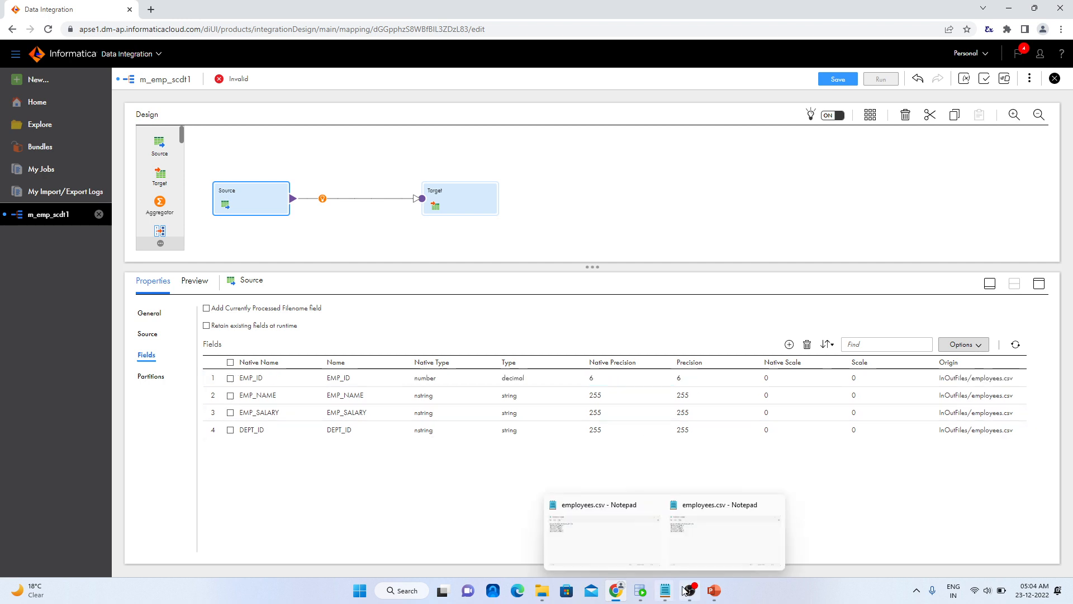
Check the emp_name column definition in Oracle SQL Developer and set the EMP_NAME source field's native precision to 20
click(640, 594)
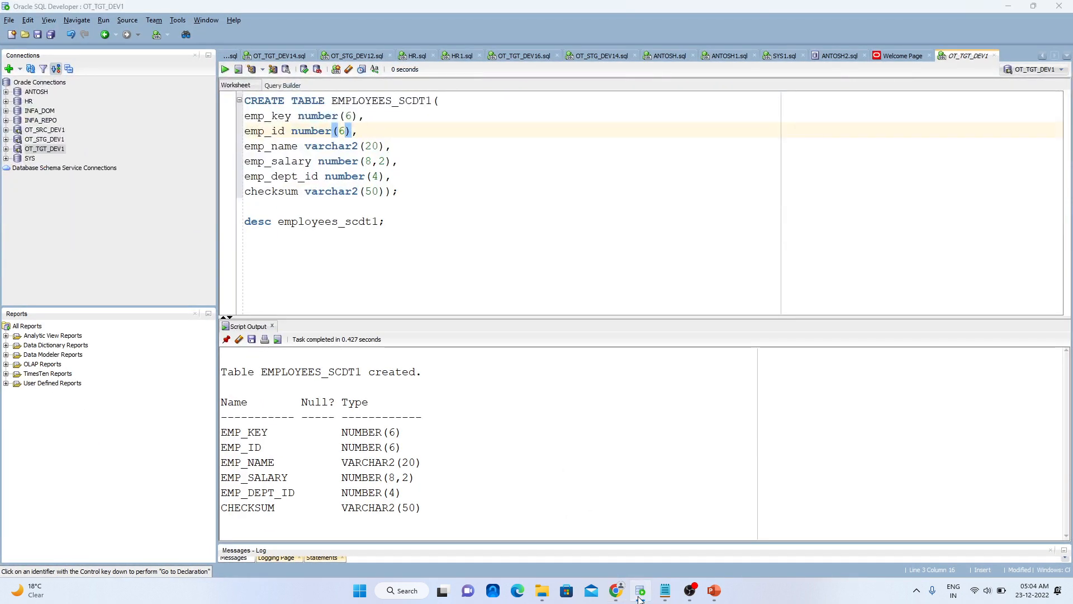
click(640, 597)
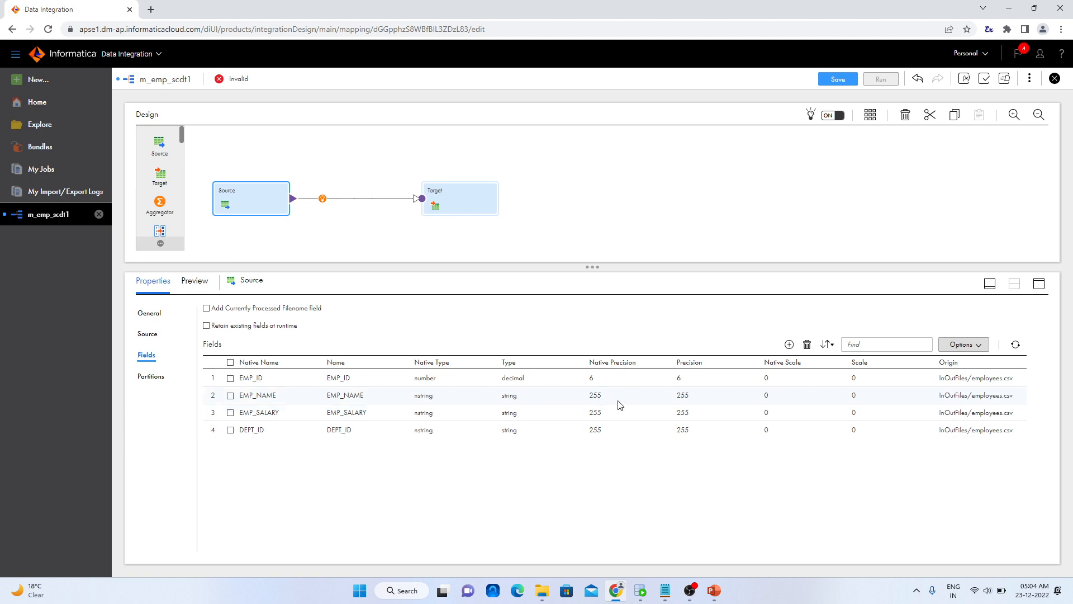
click(594, 395)
drag(612, 396, 563, 401)
text(20)
click(567, 479)
Set the EMP_SALARY source field to native type number with native precision 6
click(428, 413)
click(455, 417)
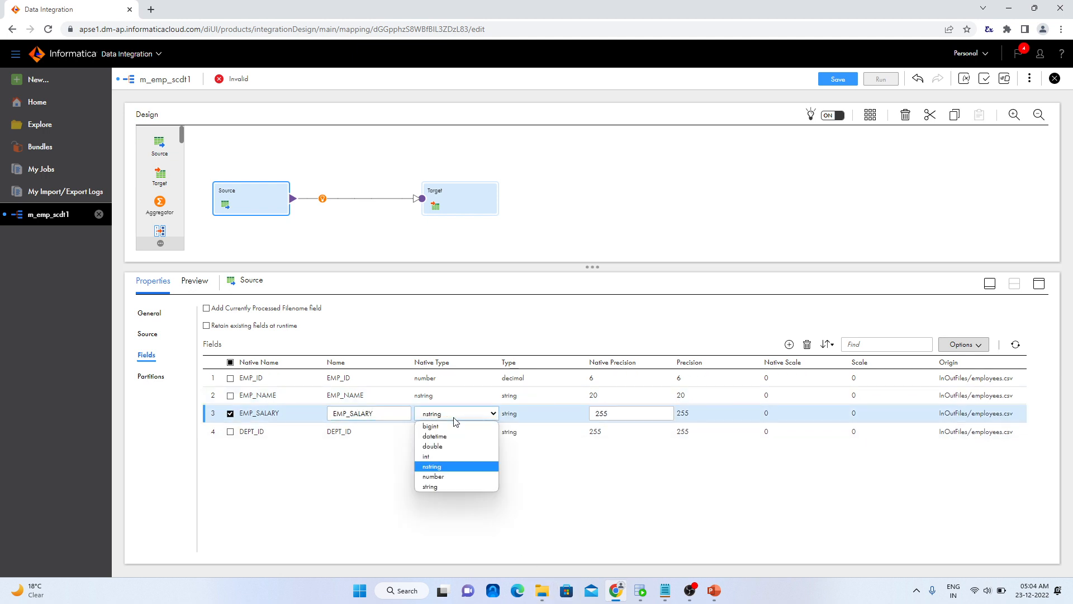
click(465, 476)
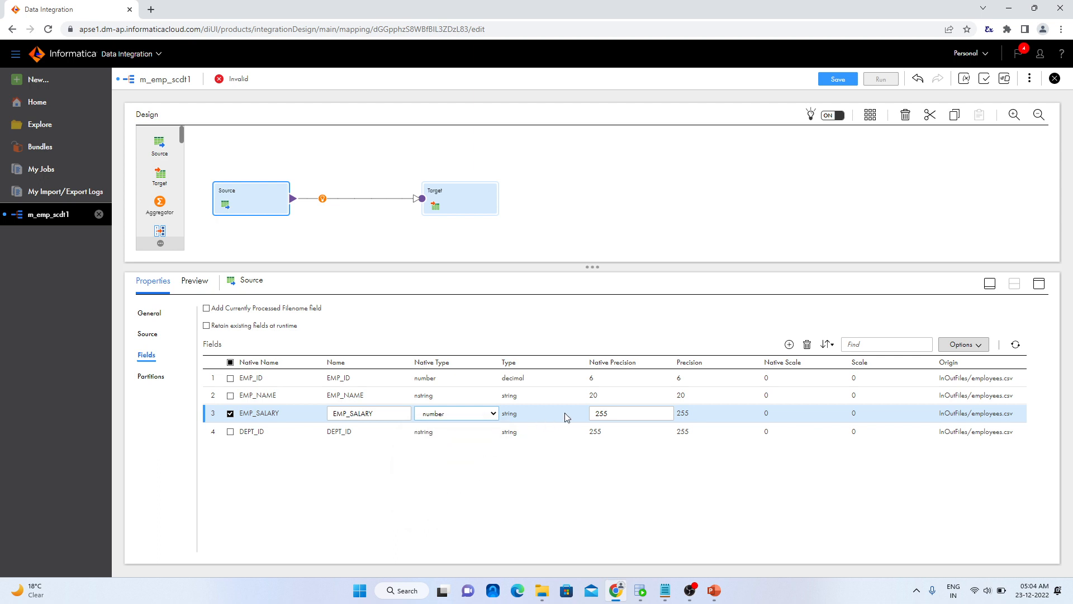
key(Tab)
text(6)
click(690, 418)
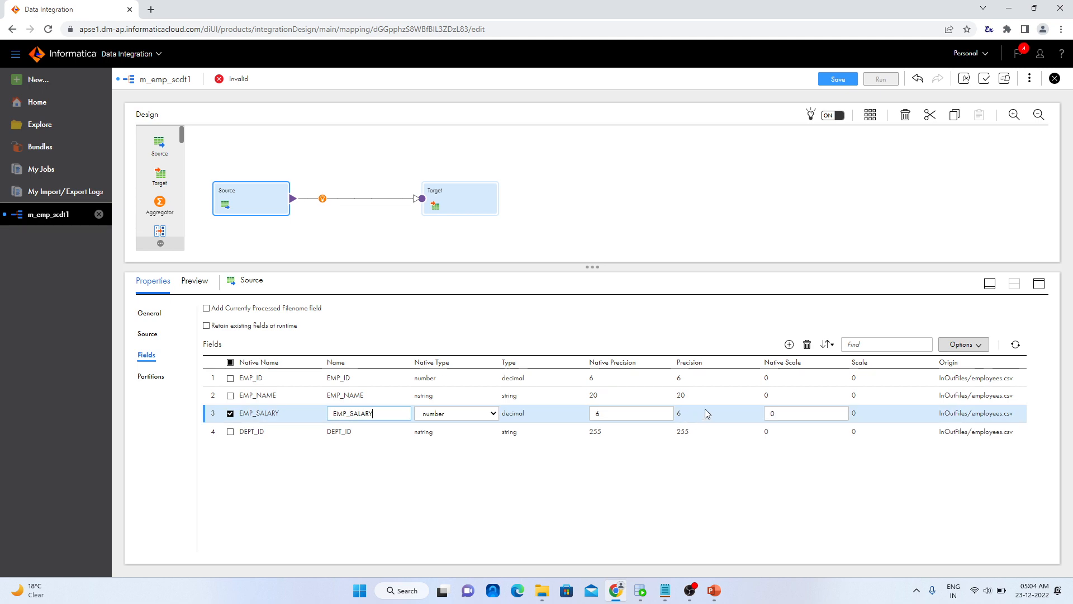
Check the emp_salary column definition in Oracle SQL Developer and set the EMP_SALARY source field to native precision 8 and native scale 2
key(Tab)
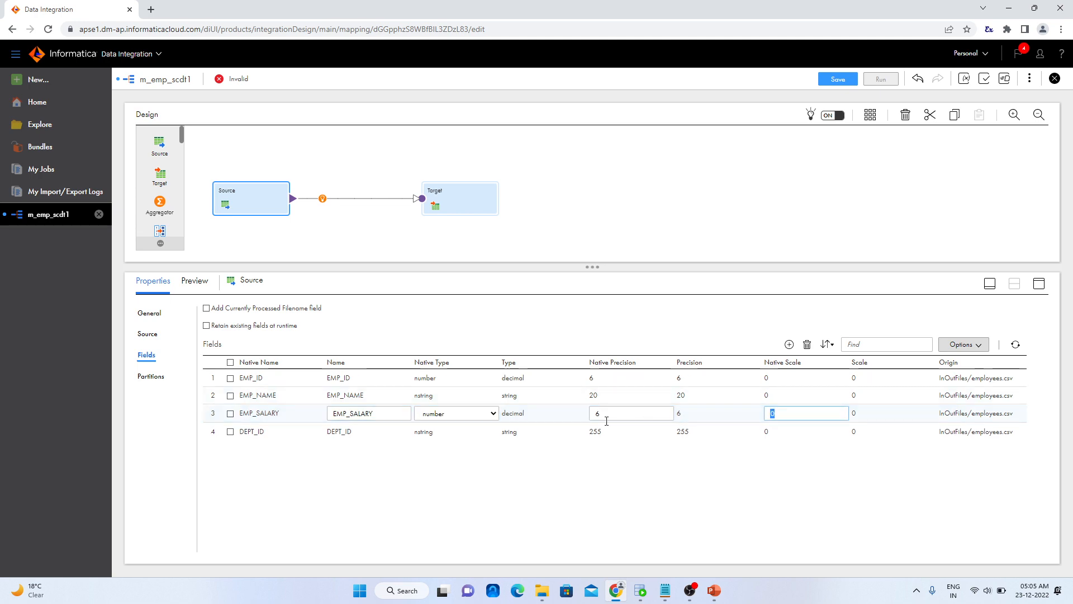
click(649, 595)
click(643, 595)
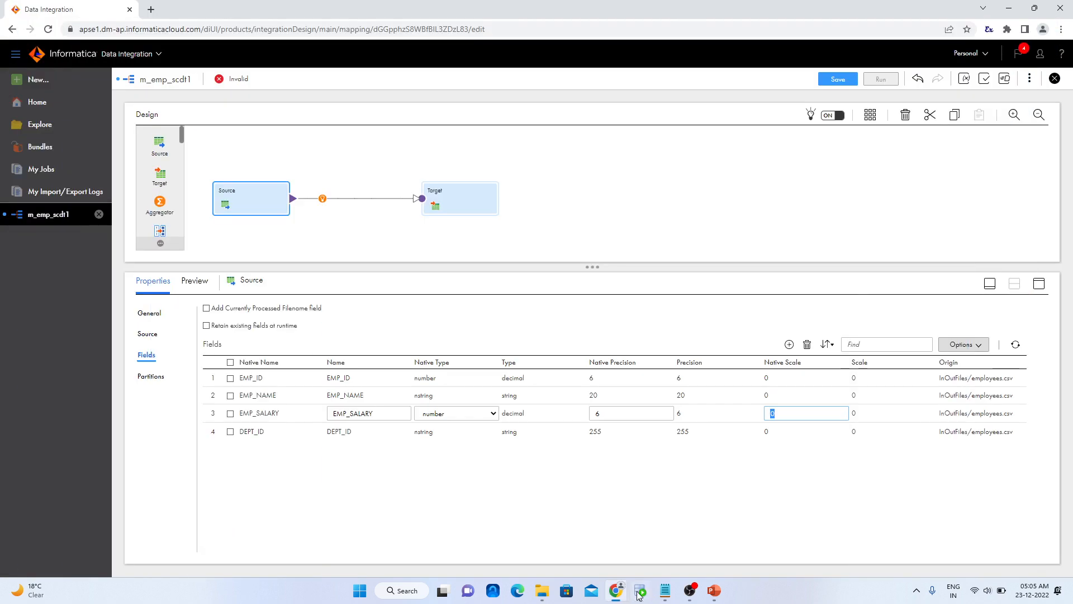
click(641, 596)
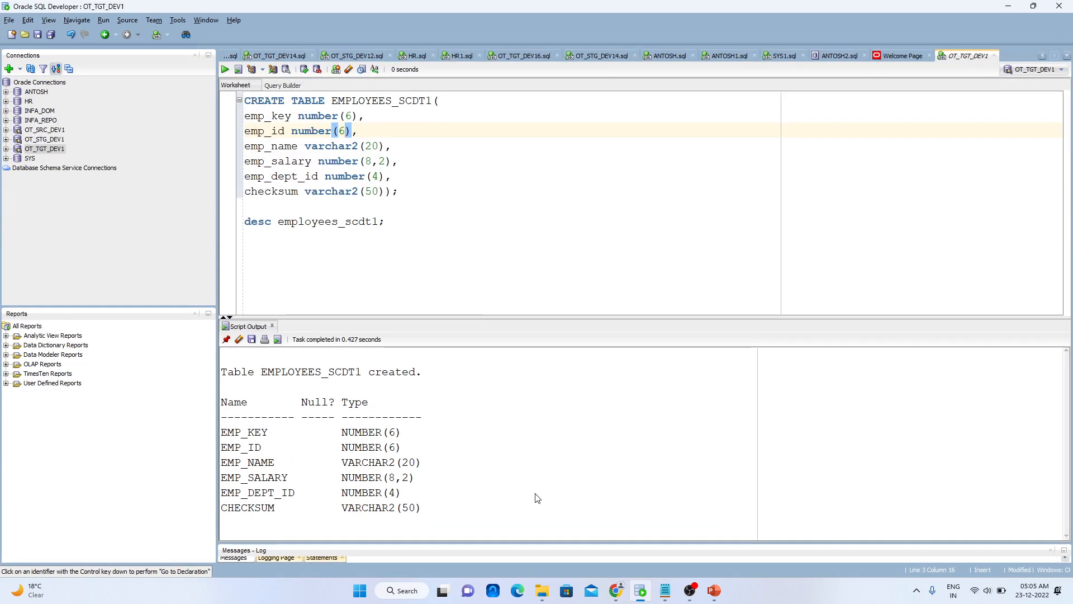
click(641, 593)
click(627, 417)
key(BackSpace)
text(8)
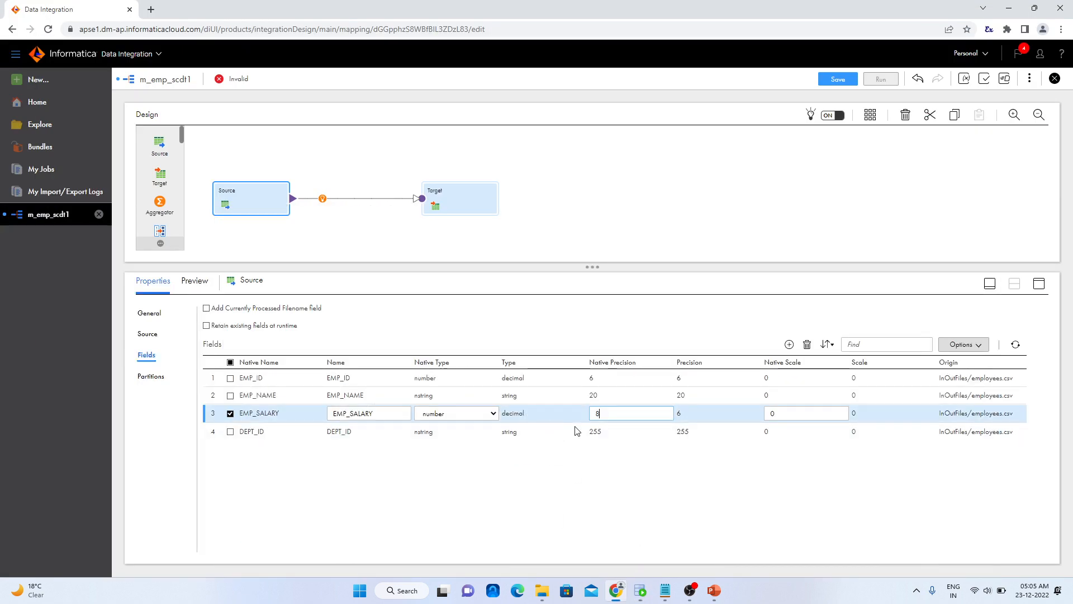
click(783, 408)
key(BackSpace)
text(2)
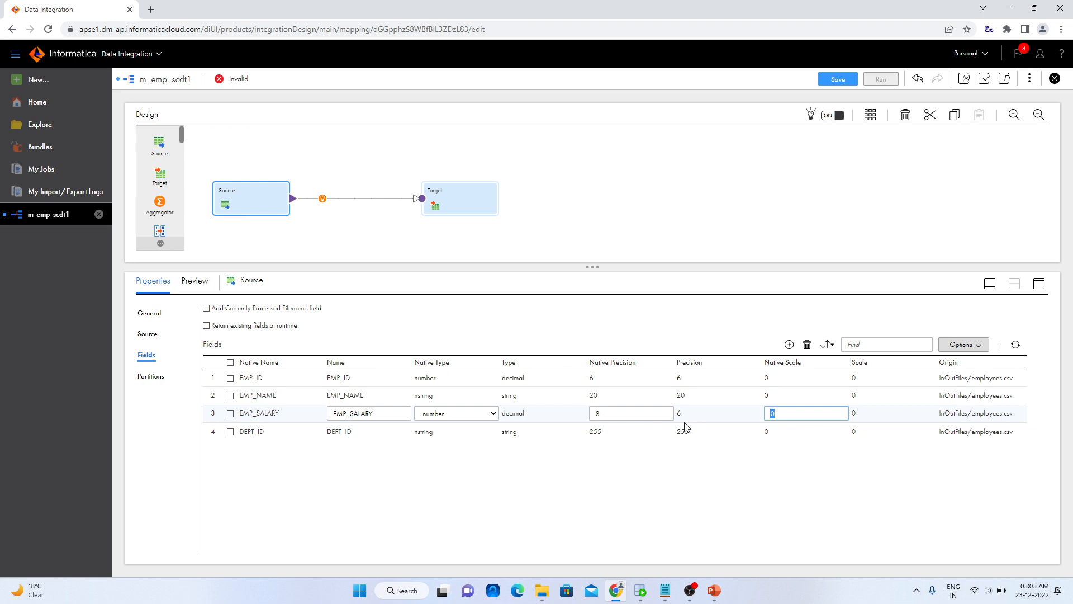
click(709, 500)
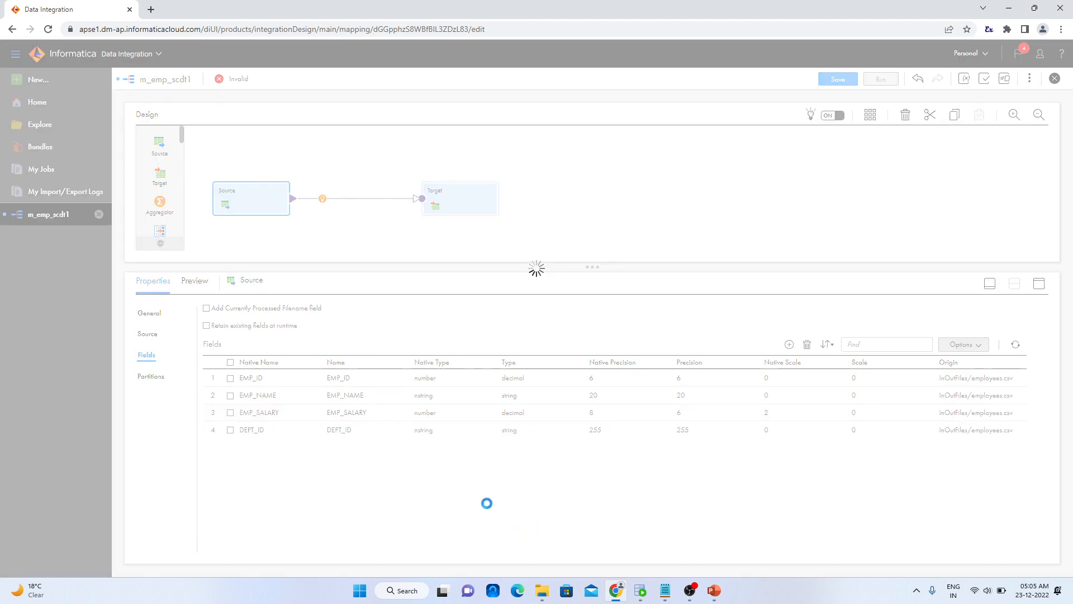
Set the DEPT_ID source field to native type number with native precision 4, checking the emp_dept_id definition in Oracle SQL Developer
click(424, 431)
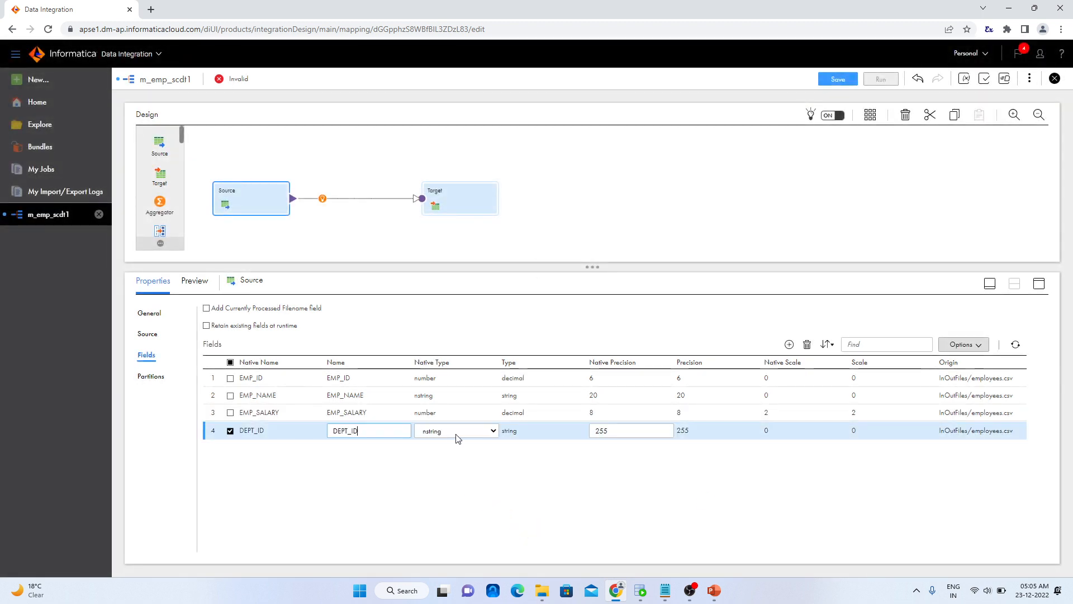
click(456, 437)
click(434, 494)
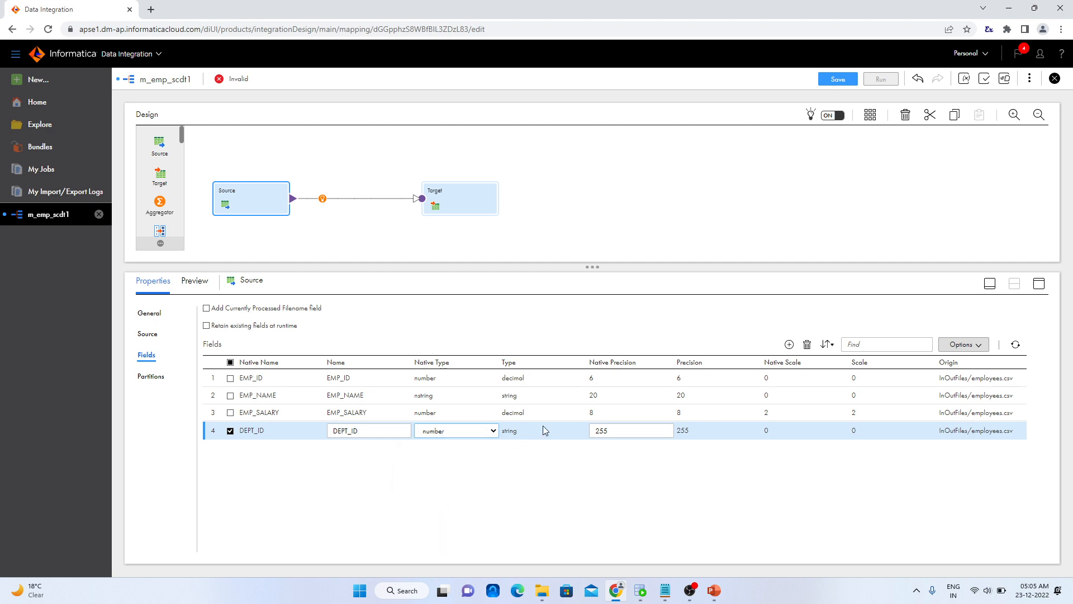
double_click(607, 430)
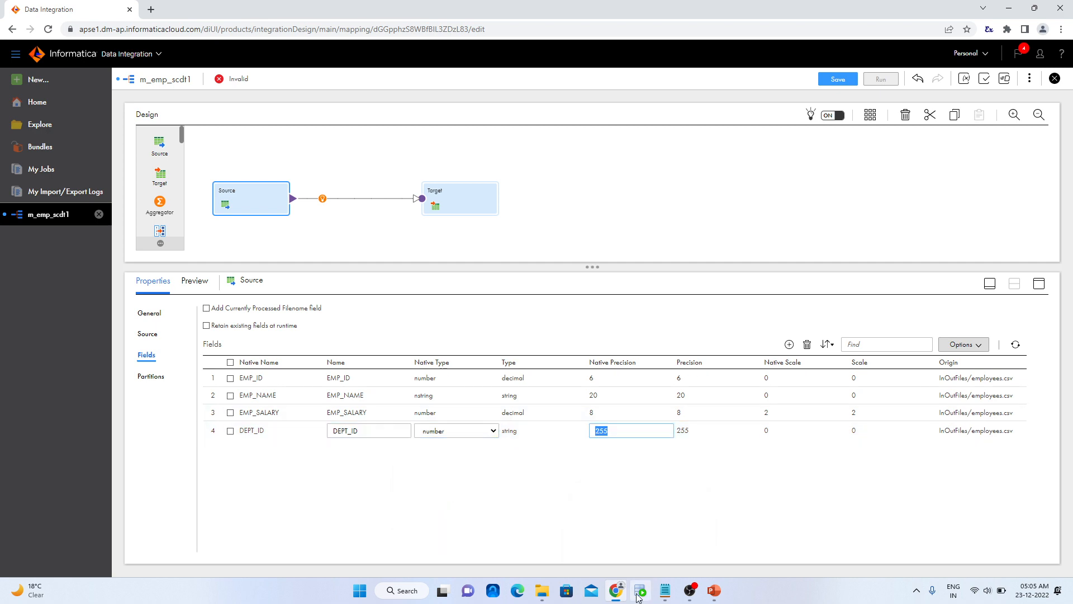
click(640, 592)
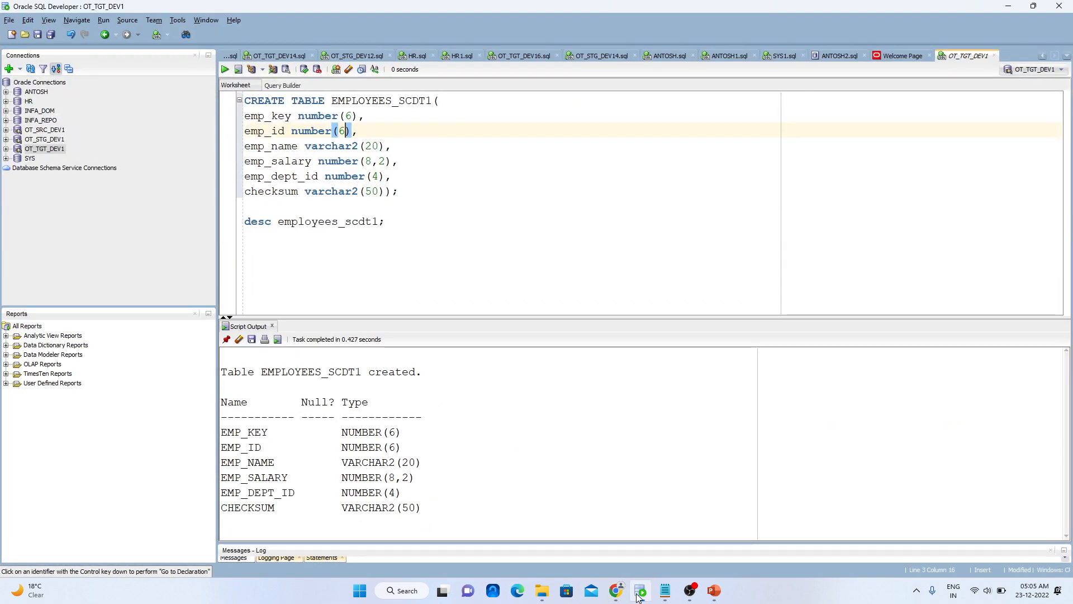
click(639, 596)
text(4)
click(637, 483)
Recheck the target table definition in Oracle SQL Developer and review the source's object details and field list
click(646, 597)
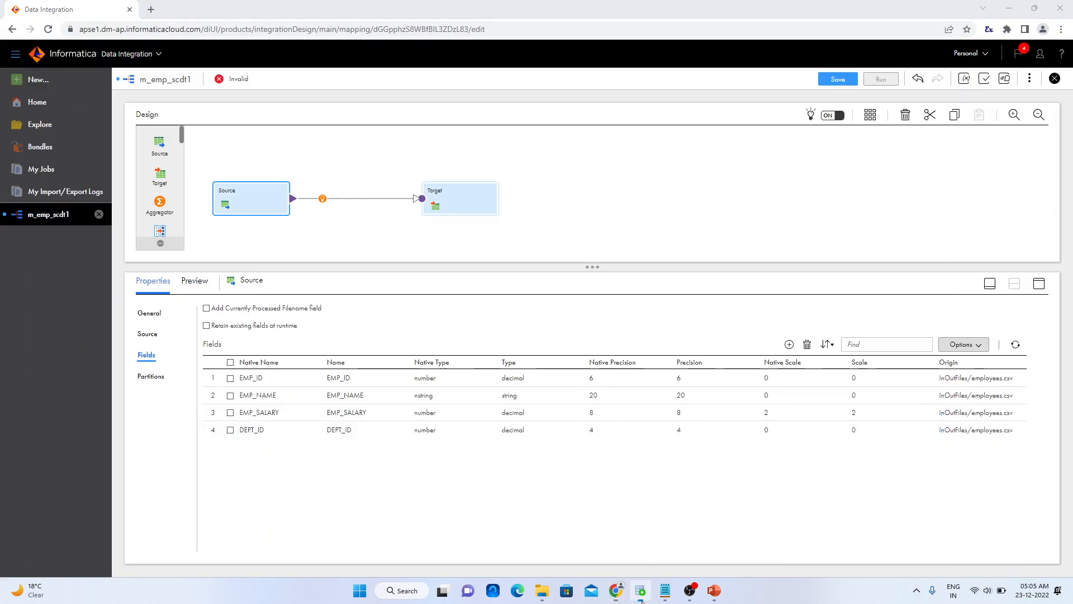
click(643, 596)
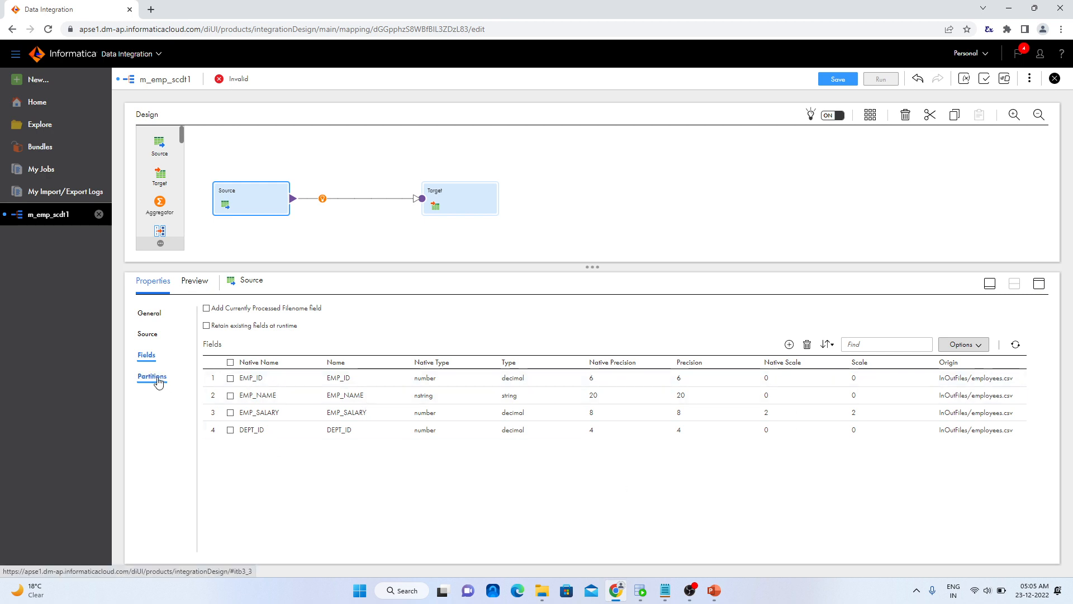
click(152, 338)
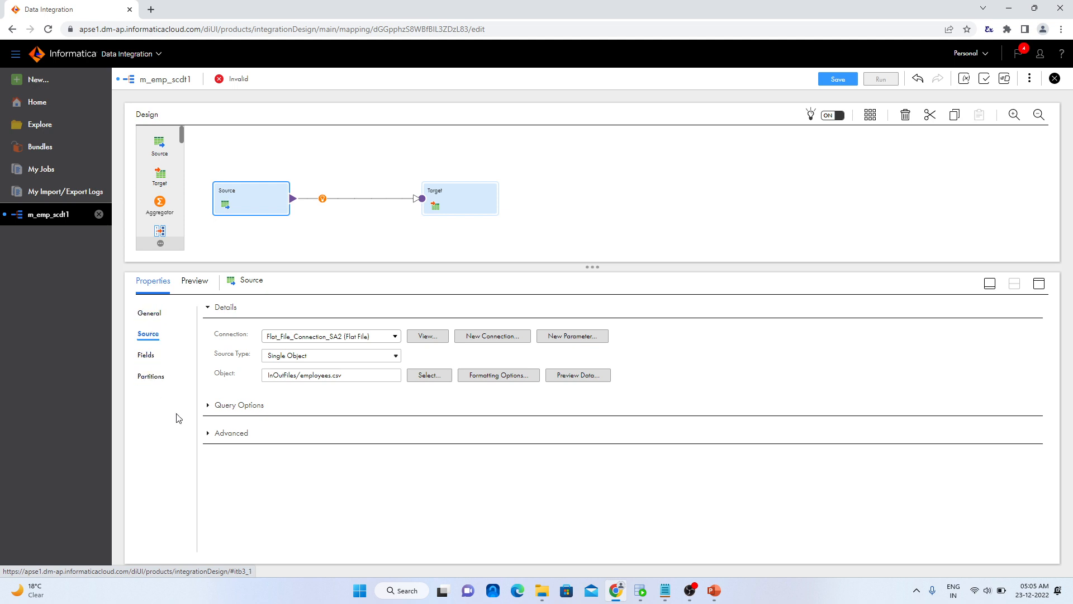
click(151, 357)
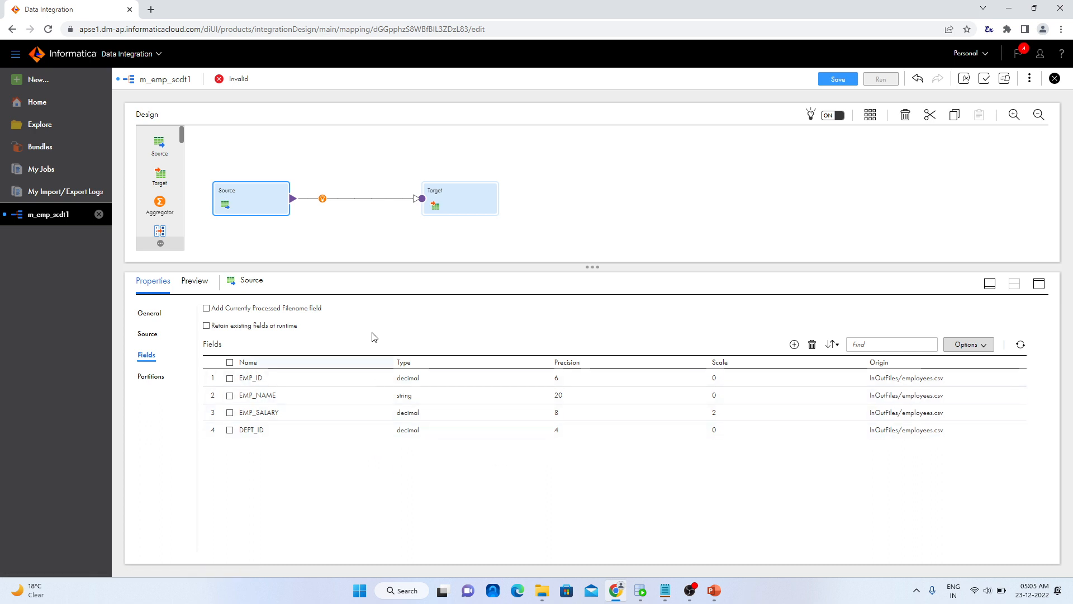
Insert an Expression transformation between the source and target, and rename the source to SRC_emp
click(322, 199)
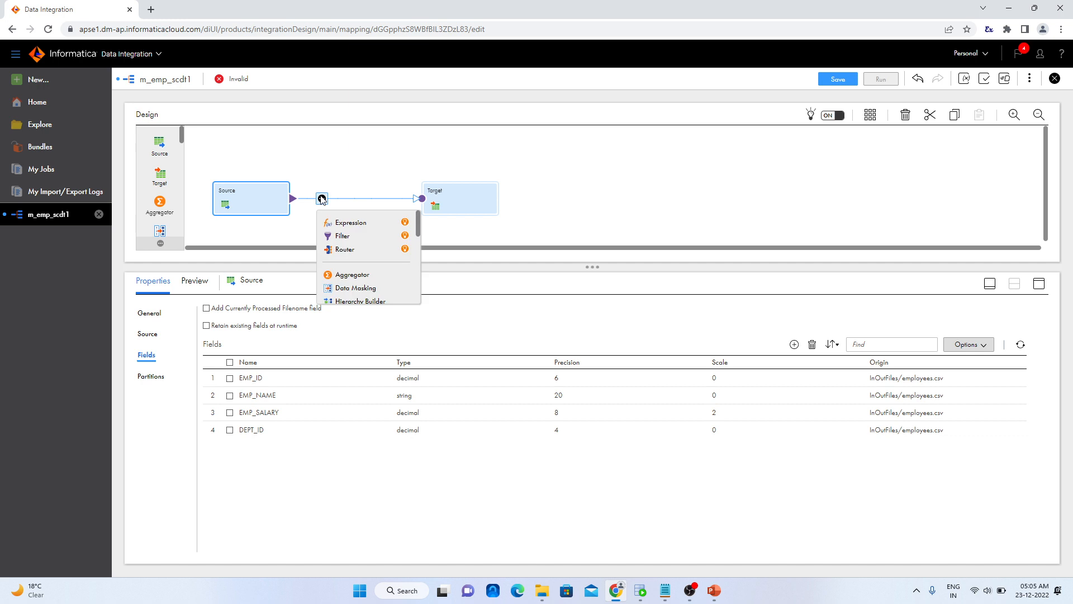
click(336, 222)
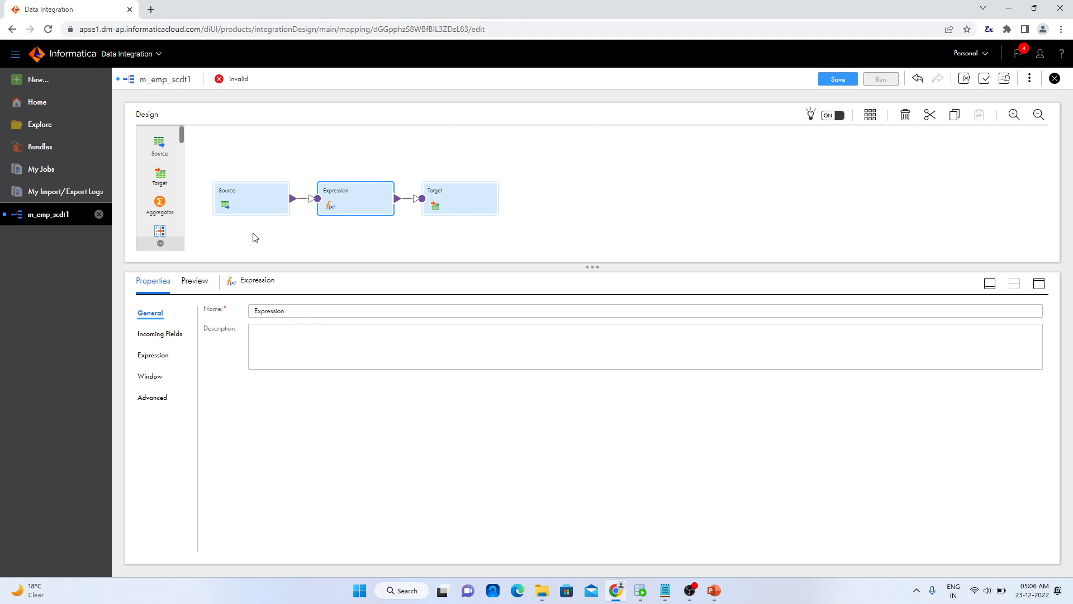
click(251, 202)
drag(274, 311, 204, 315)
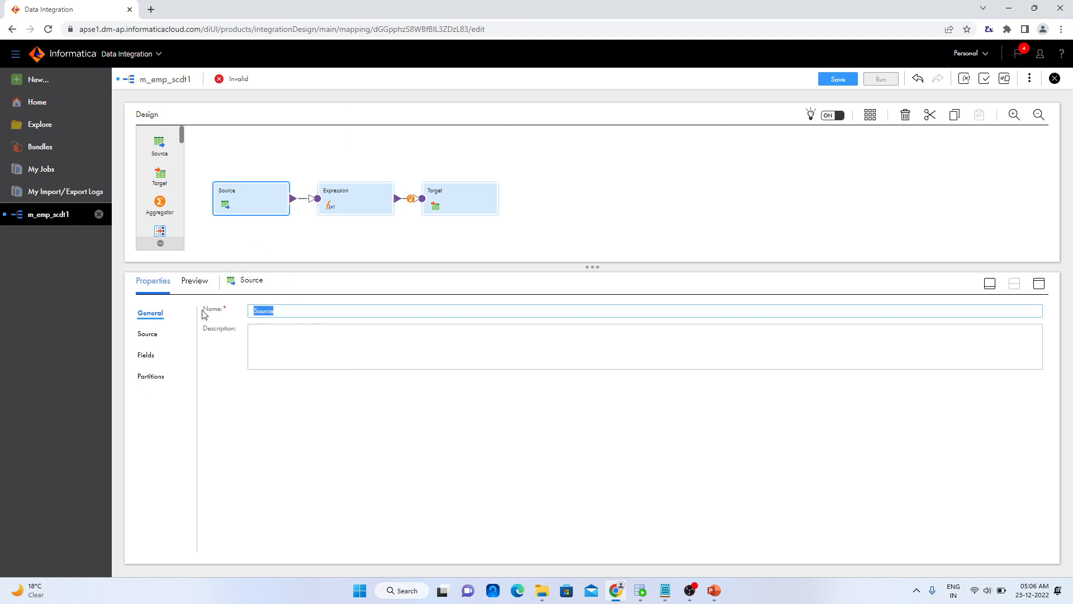
text(SRC_emp)
click(281, 445)
Add a string output field named o_checksum to the Expression transformation
click(364, 187)
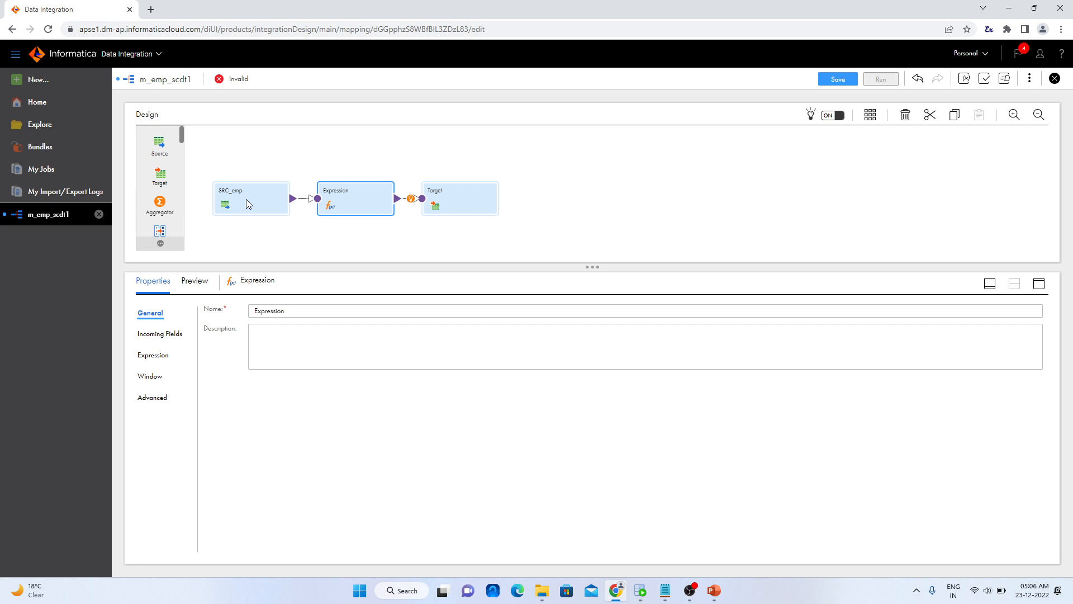
click(165, 360)
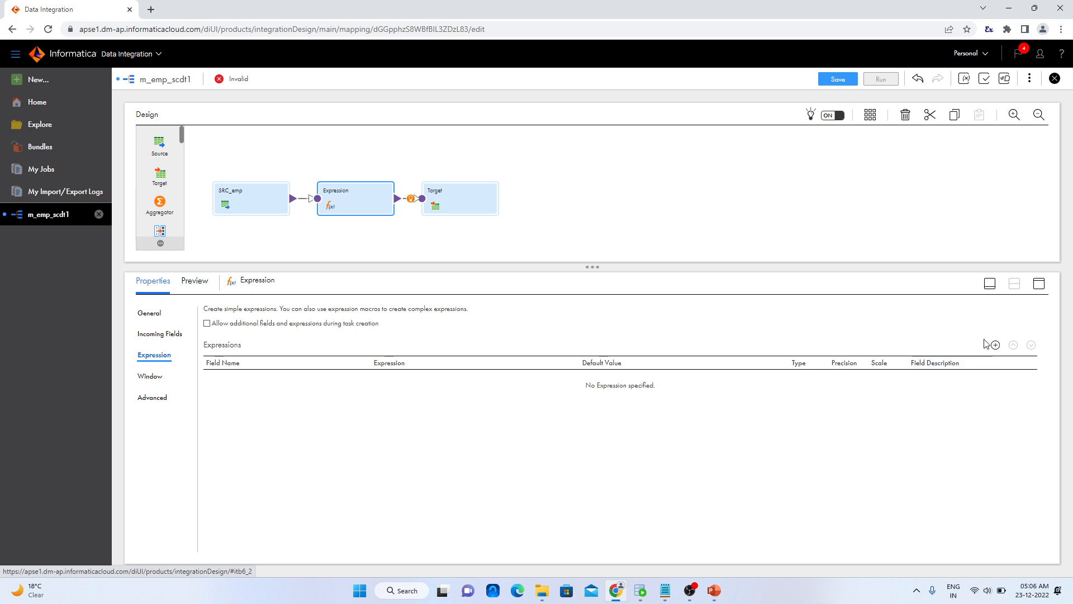
click(996, 345)
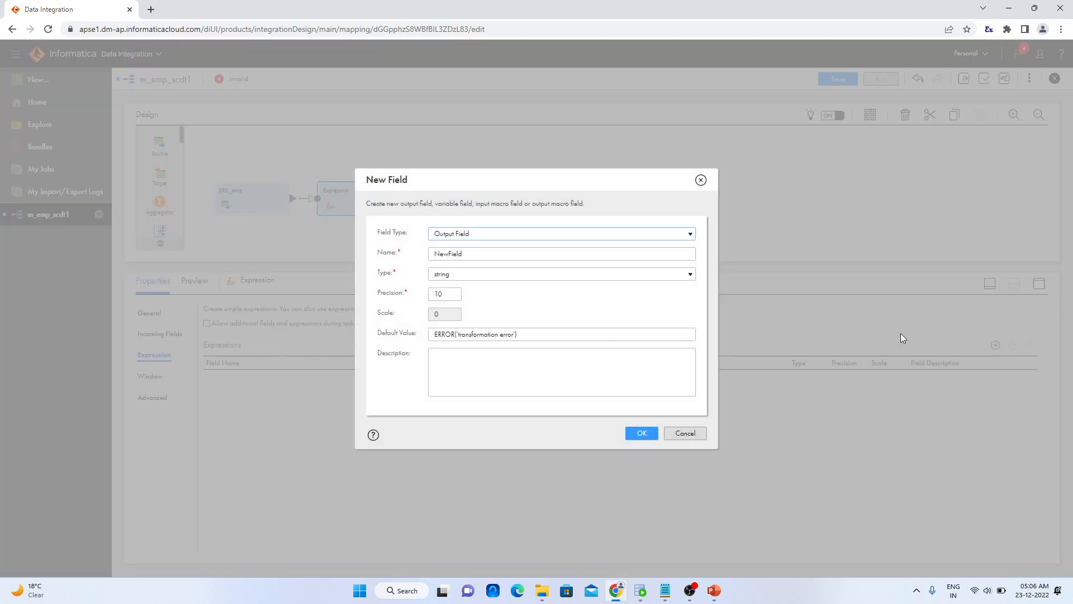
drag(473, 261, 367, 278)
text(ch)
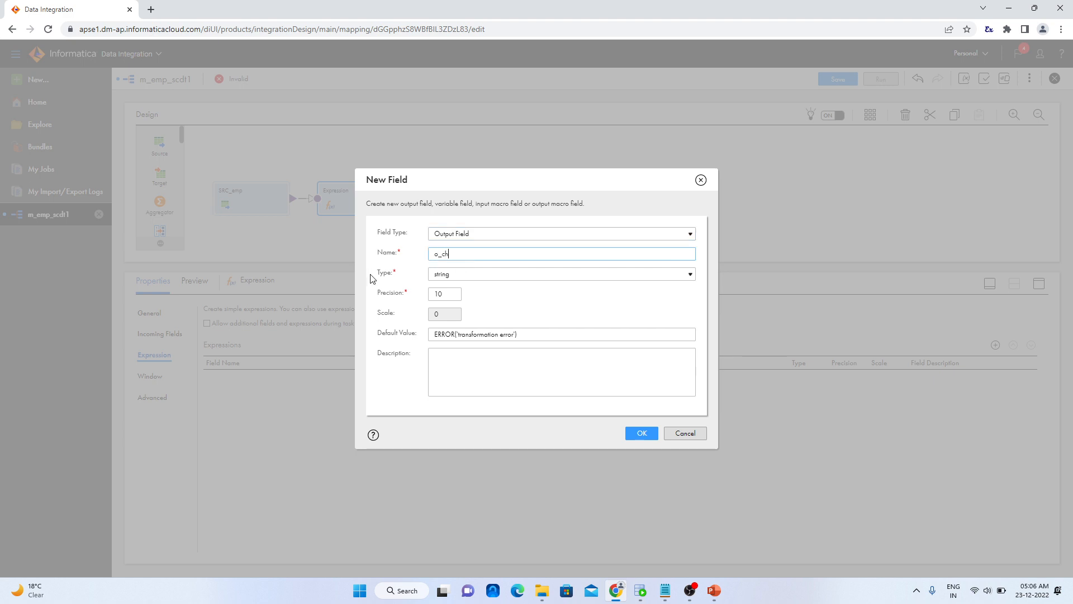
text(_chex)
key(BackSpace)
text(cksum)
click(472, 353)
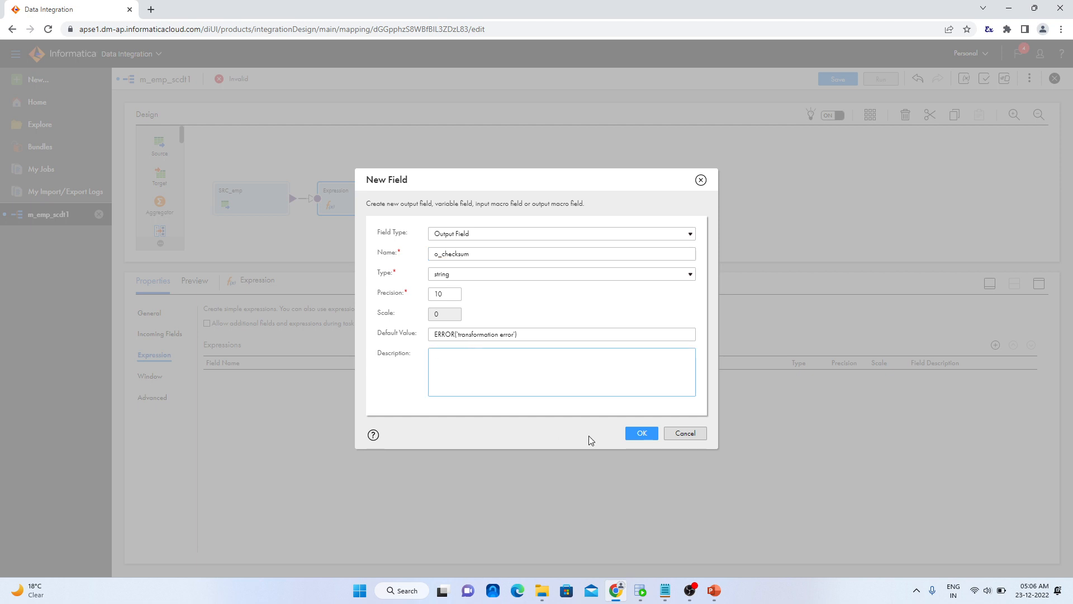
click(635, 433)
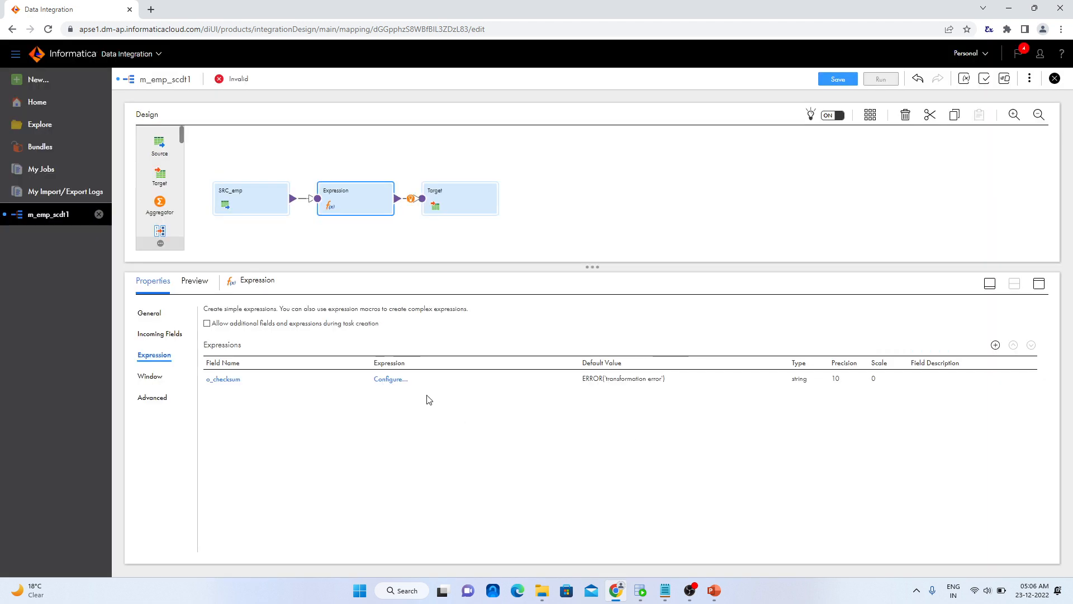
Define the o_checksum expression as MD5(EMP_ID||EMP_NAME||EMP_SALARY||DEPT_ID), validate it and save it
click(391, 379)
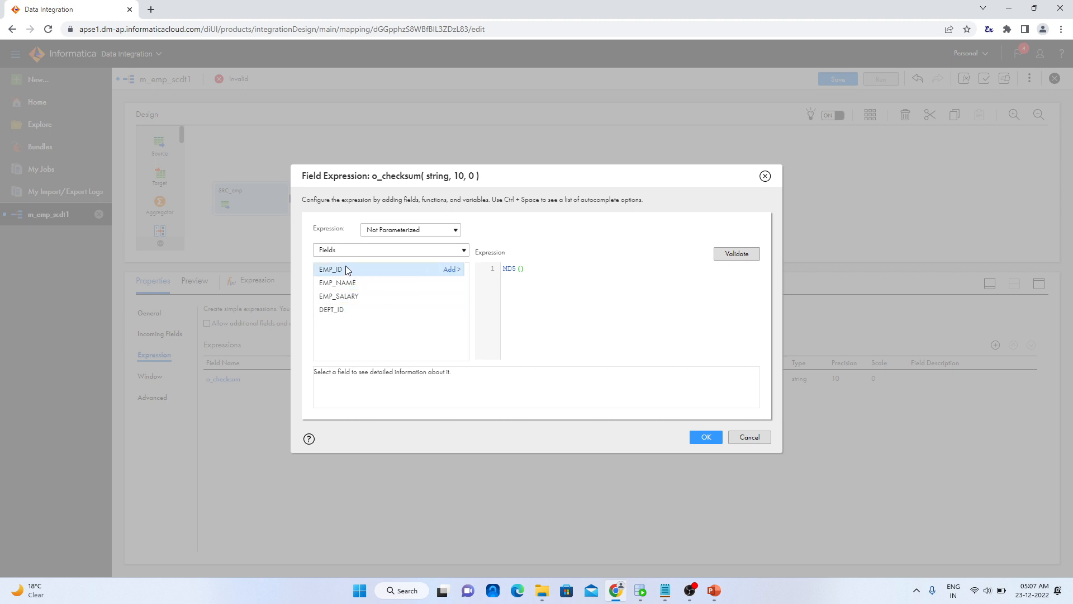
click(450, 270)
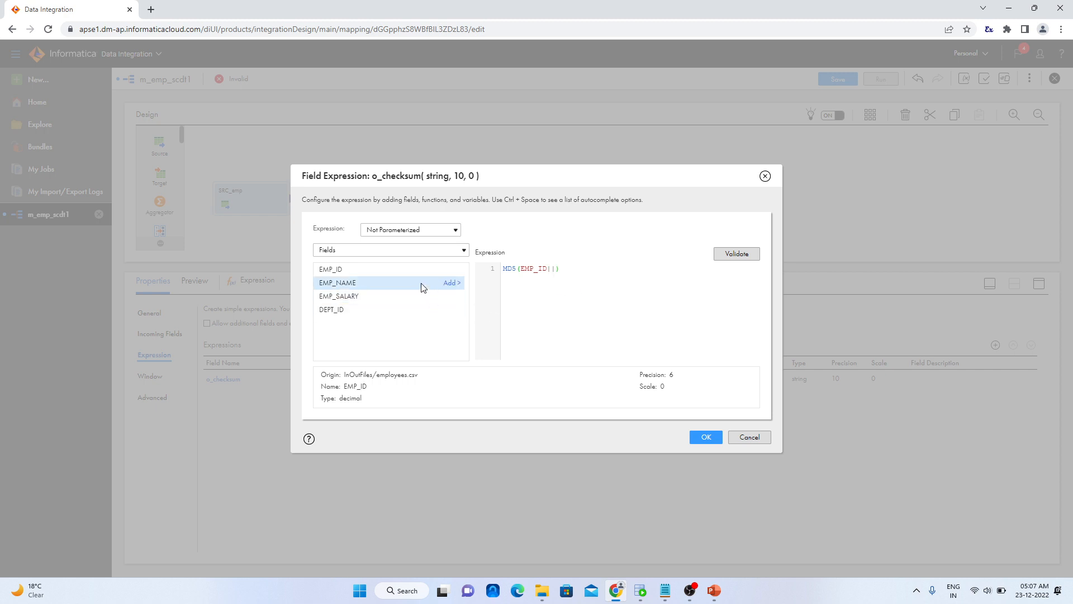
click(452, 284)
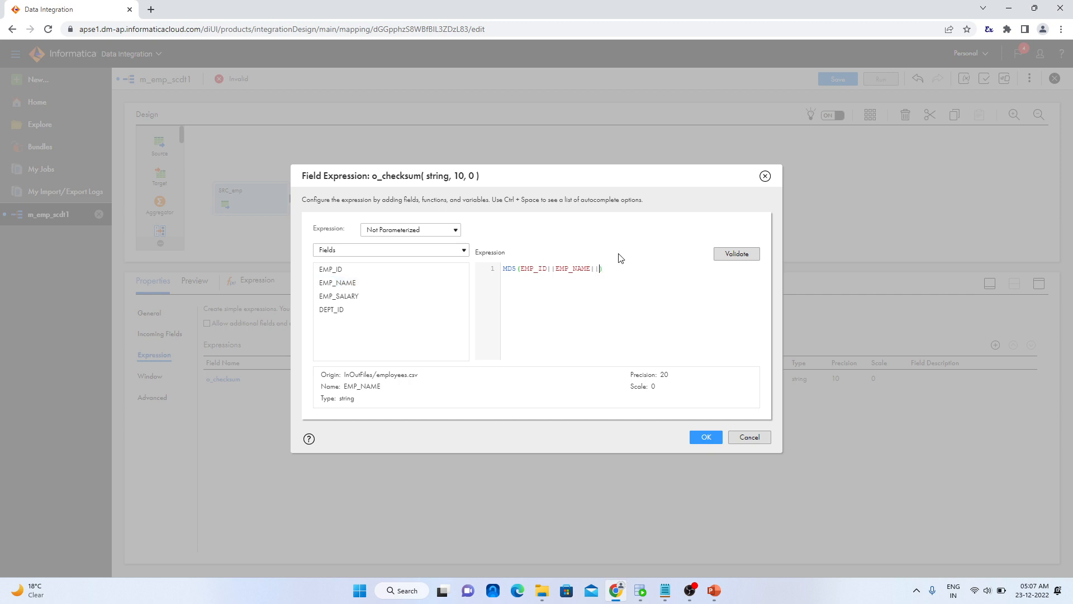
click(451, 295)
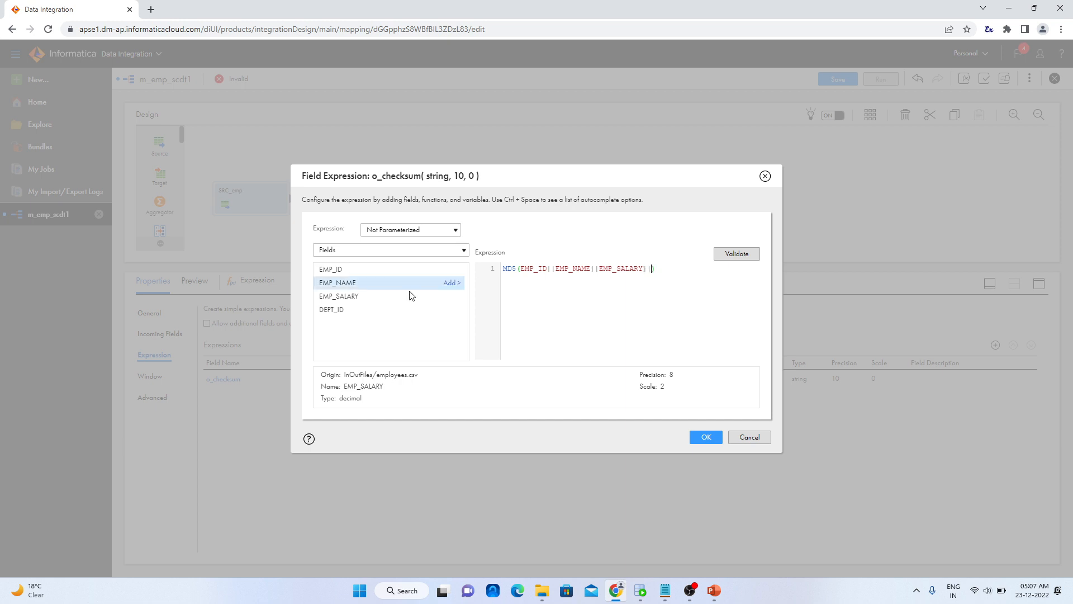
click(453, 310)
click(748, 254)
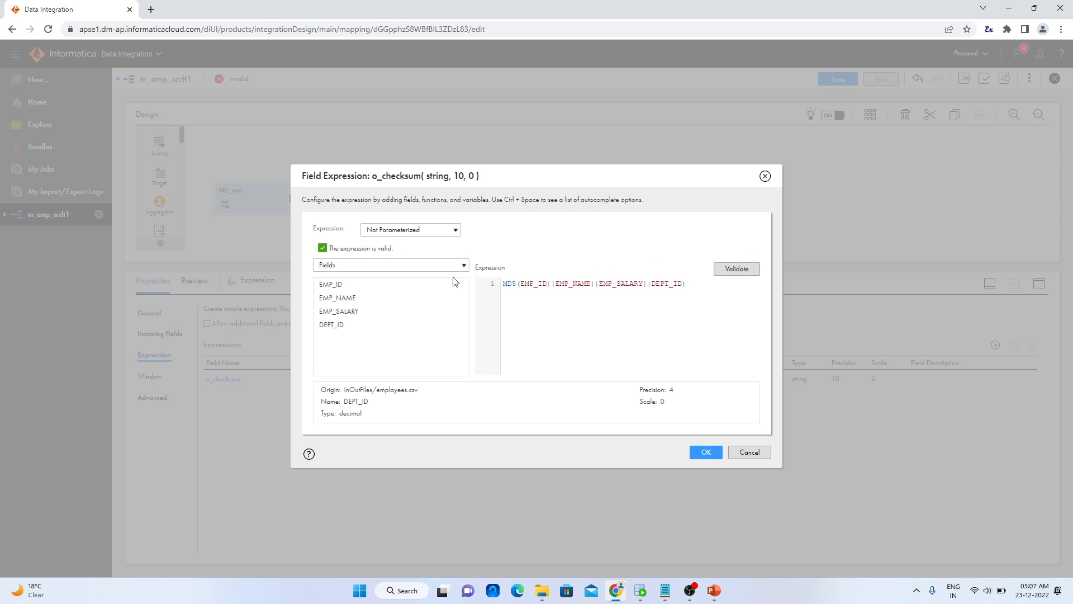
click(706, 452)
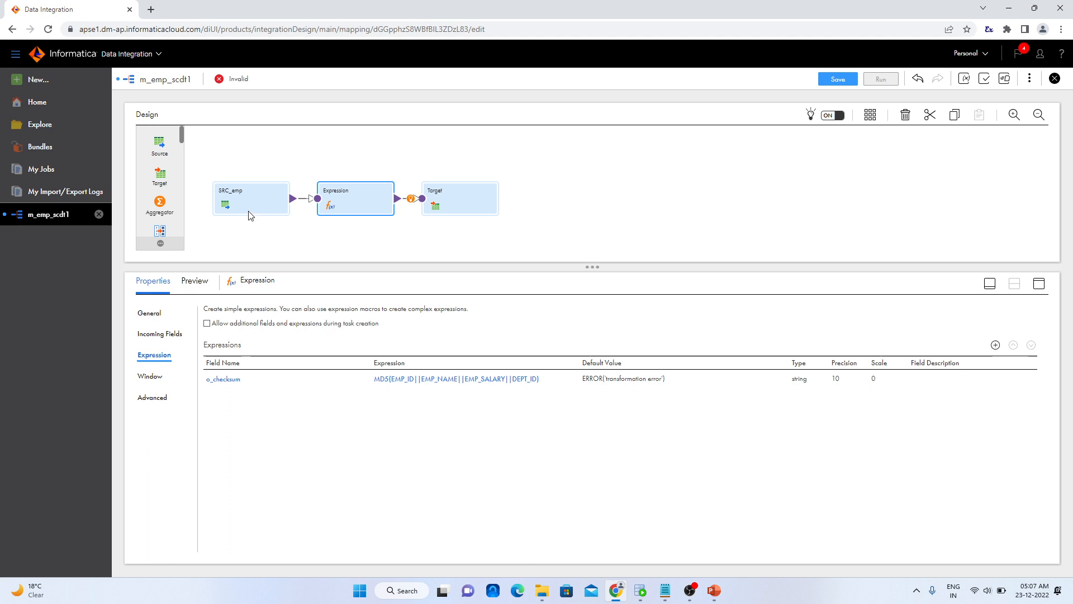
Move the Target farther from the Expression transformation and insert a Lookup transformation between them
drag(424, 197, 528, 208)
mouse_move(463, 208)
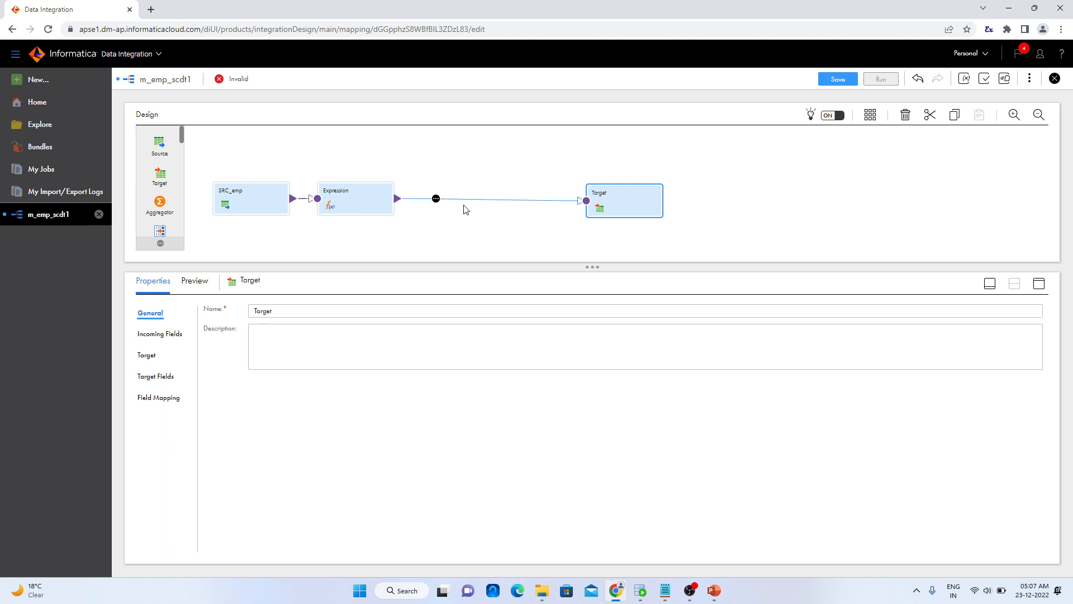
click(436, 199)
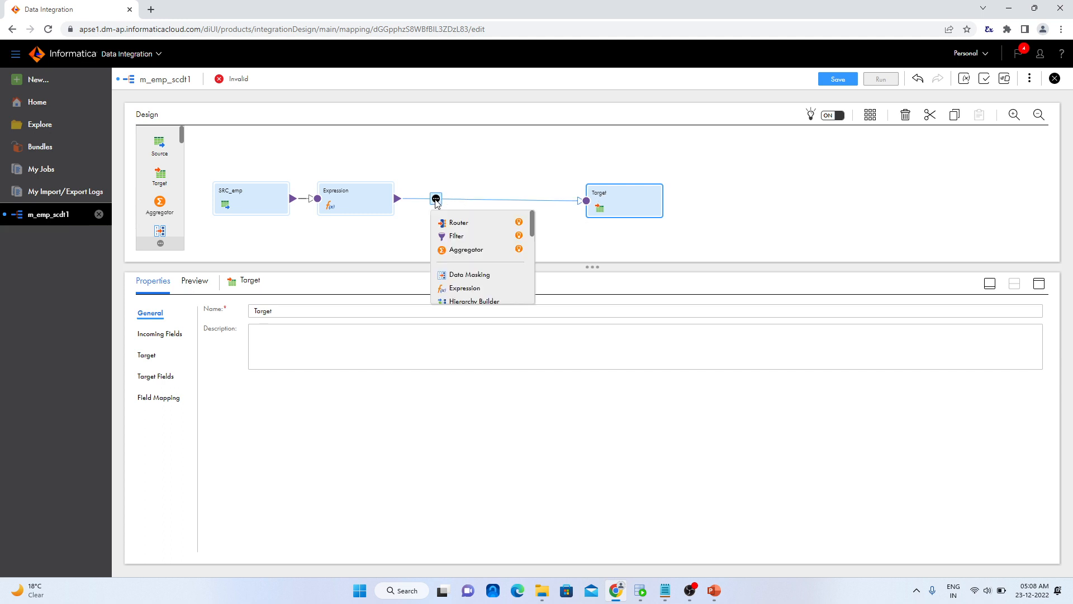
scroll(485, 263, down, 2)
click(484, 244)
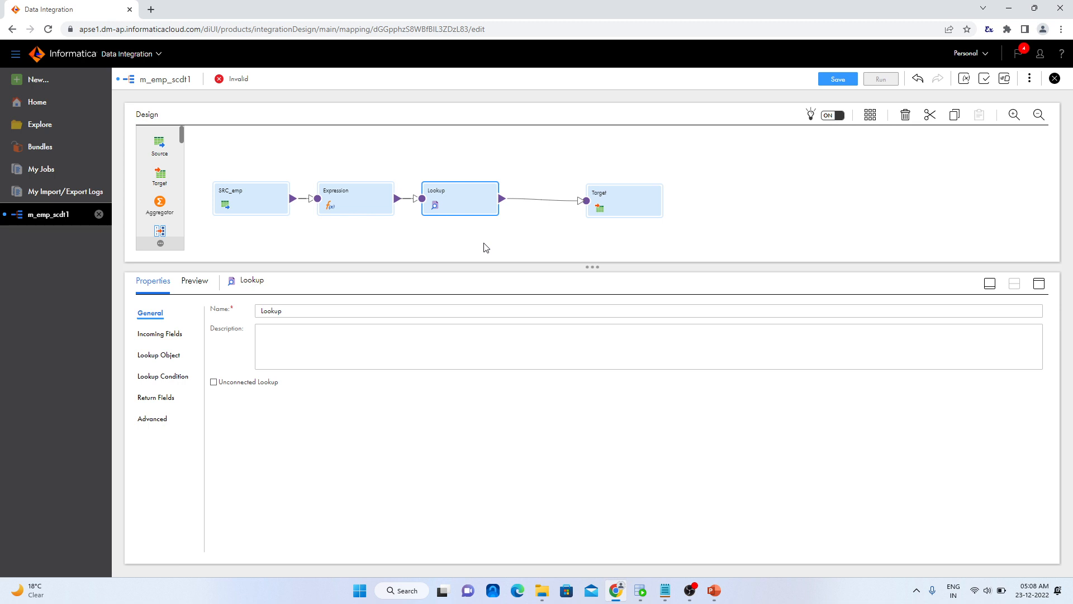
Open the Lookup's object settings and check in Oracle SQL Developer which connection holds the EMPLOYEES_SCDT1 table
click(176, 357)
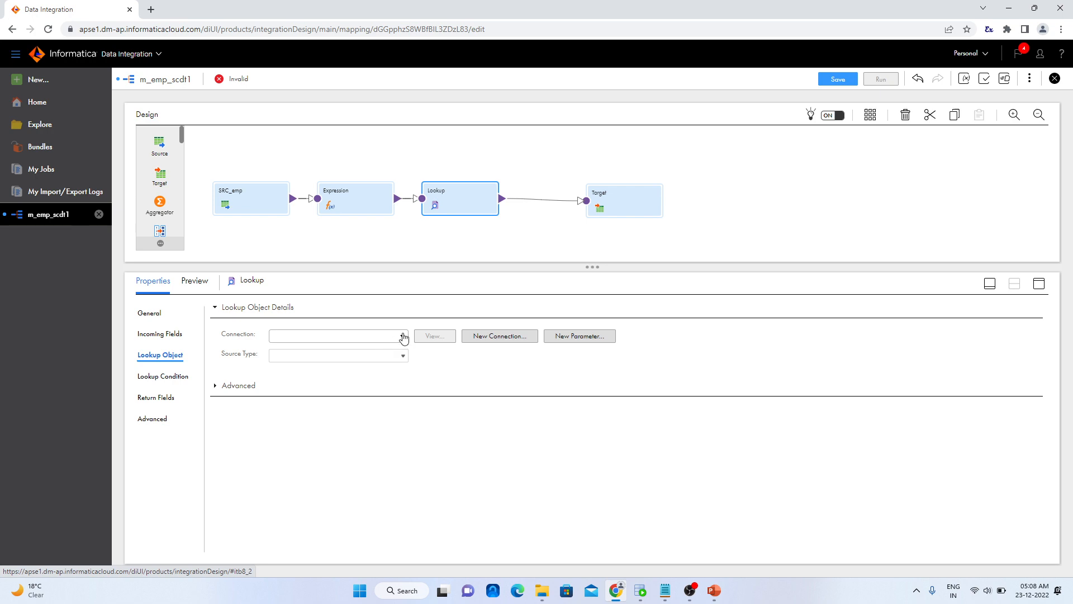
click(644, 592)
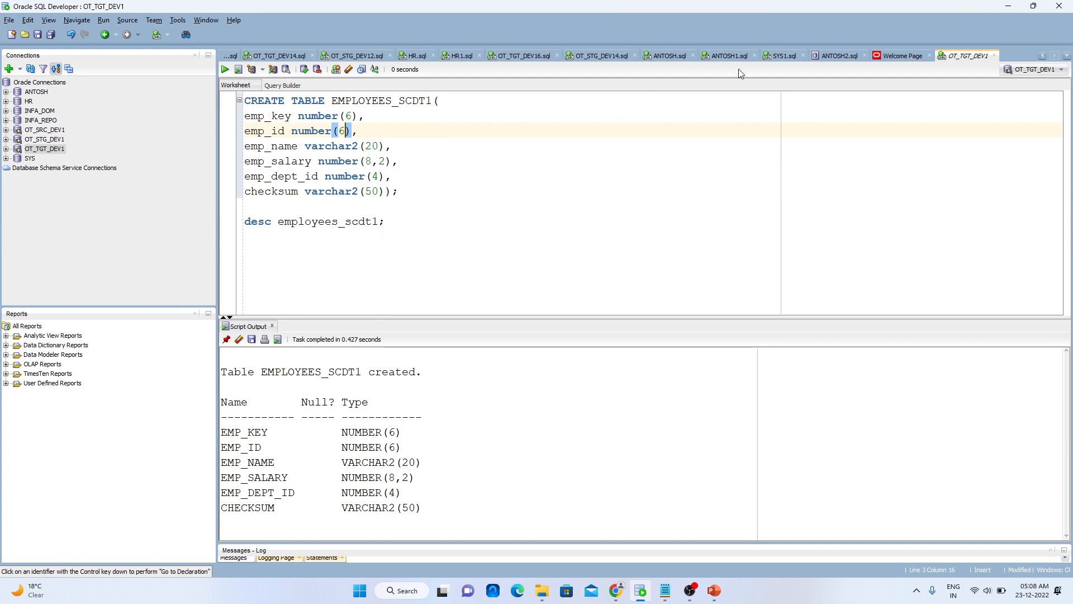
click(1008, 5)
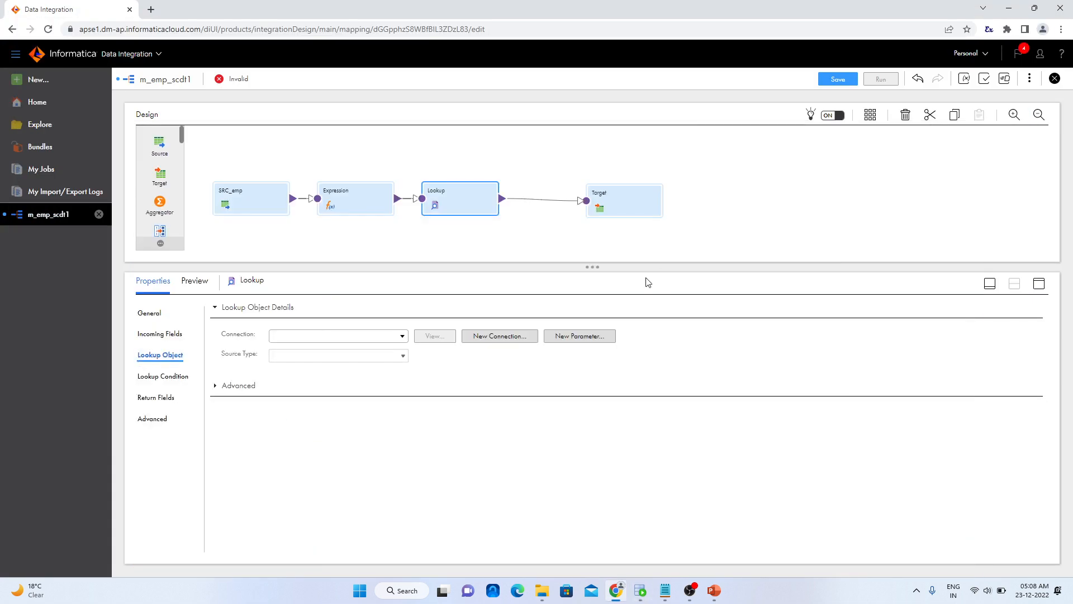
Set the Lookup's connection to Oracle_TGT_SA2 and its source type to Query
click(405, 340)
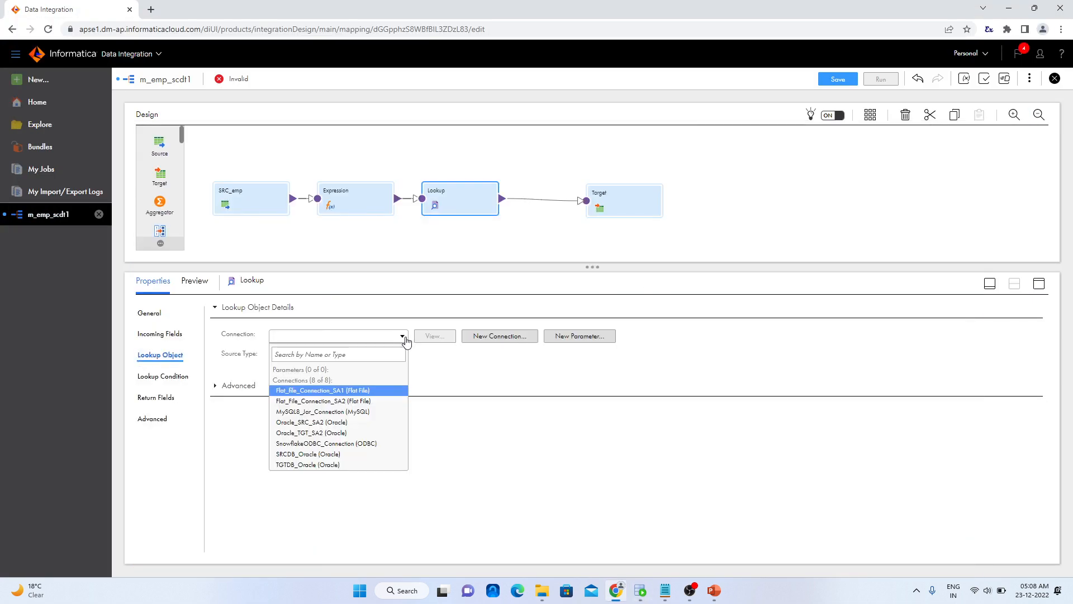
click(359, 438)
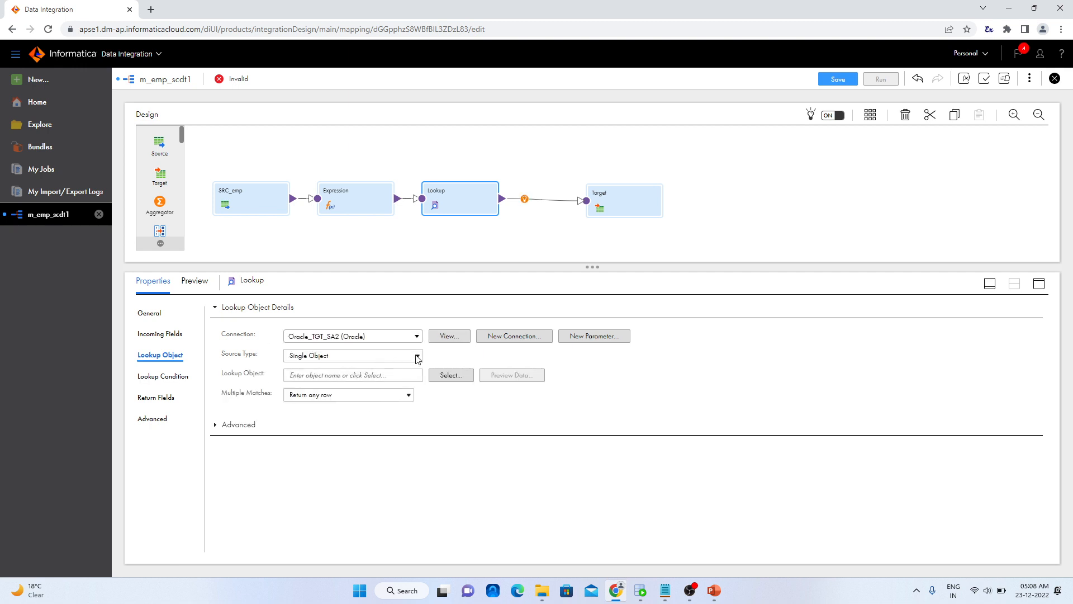
click(417, 358)
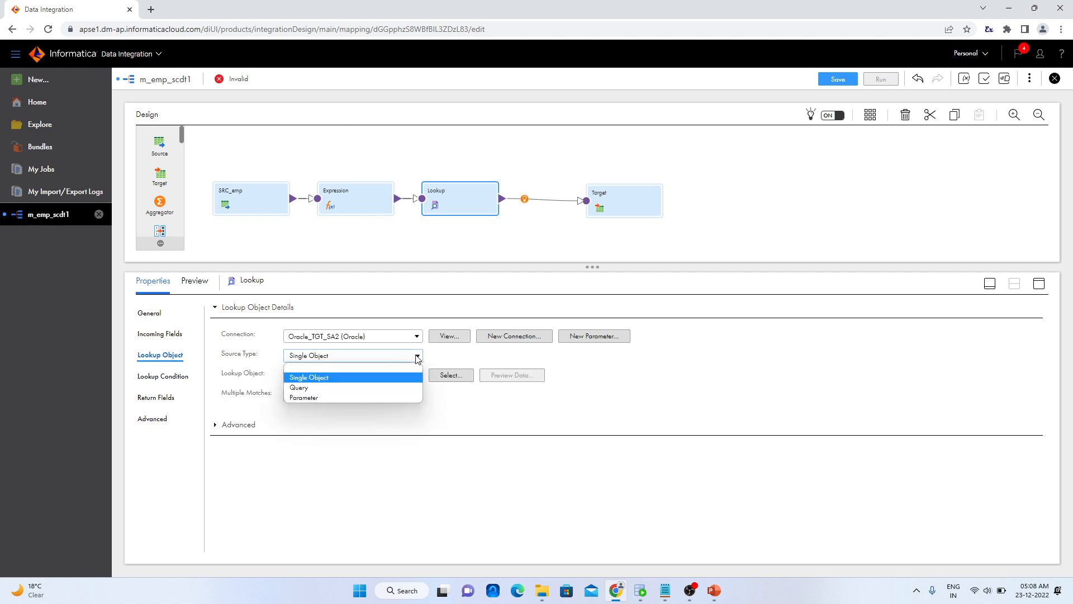
click(378, 387)
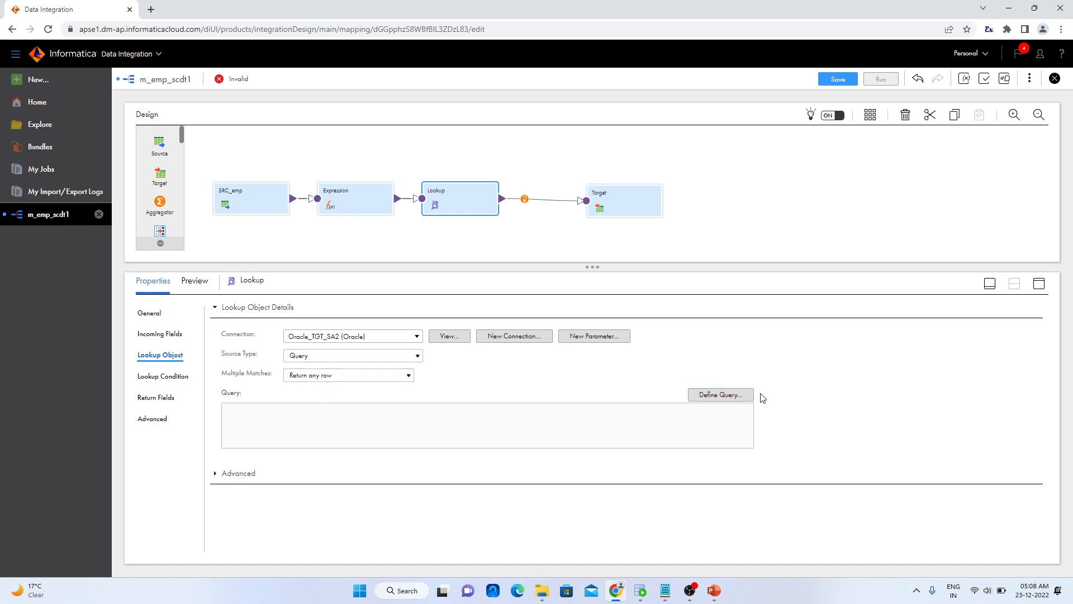
Start defining the Lookup's custom query with SELECT EMP_KEY AS LKP_EMP_KEY, in capital letters
click(739, 396)
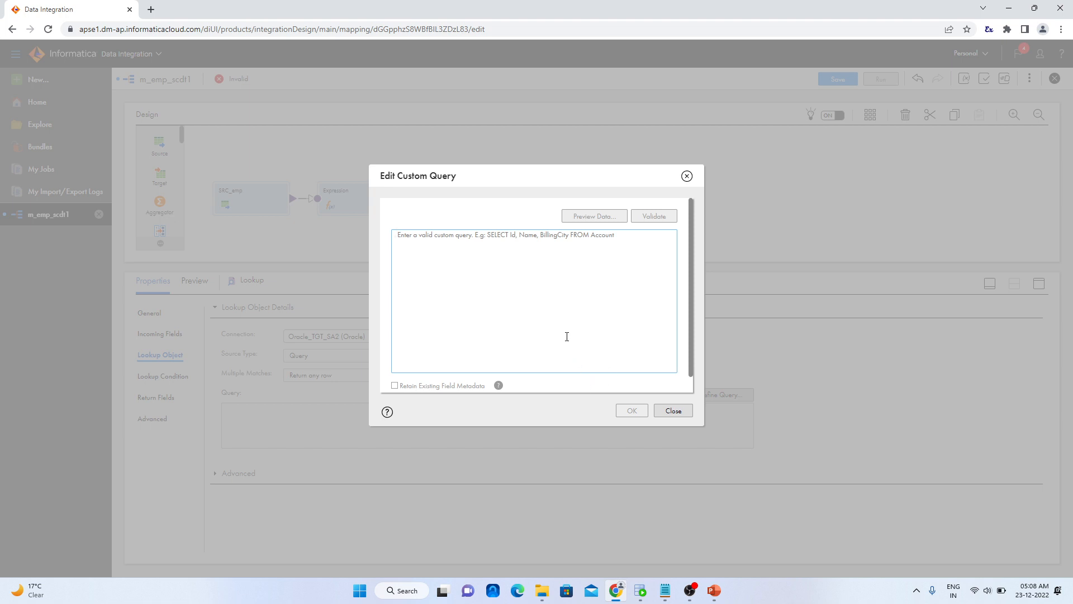
text(Se)
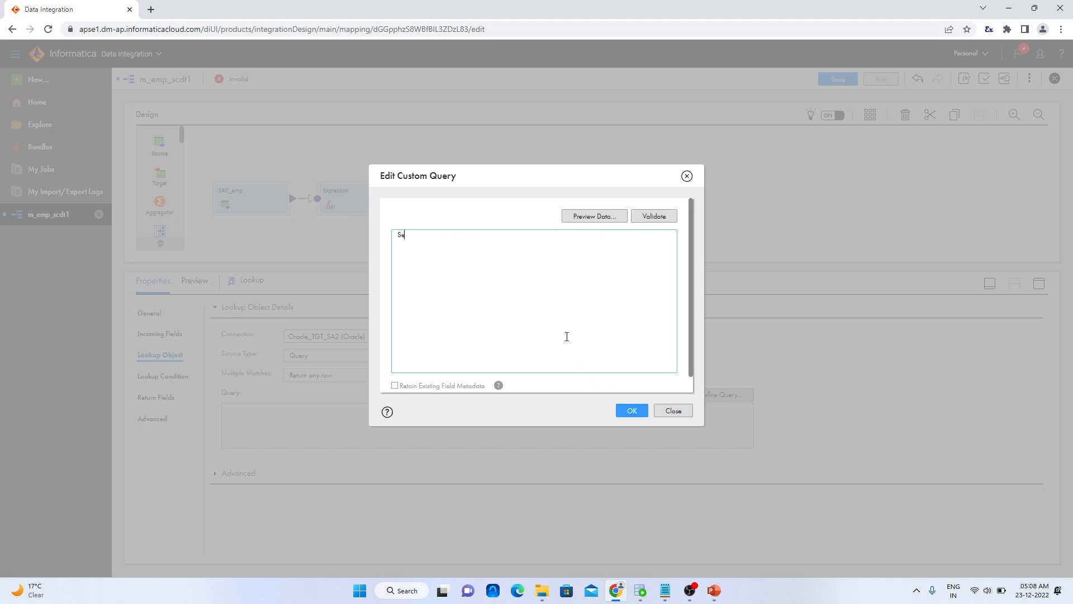
text(lec)
key(BackSpace)
key(BackSpace)
key(BackSpace)
key(BackSpace)
key(BackSpace)
key(Caps_Lock)
text(SELECT EMP_KEY AS LKP_EMP_KEY,)
Continue the custom query with EMP_ID AS LKP_EMP_ID, CHECKSUM AS LKP_CHEKSUM and the FROM keyword
key(Return)
text(EMP_ID AS)
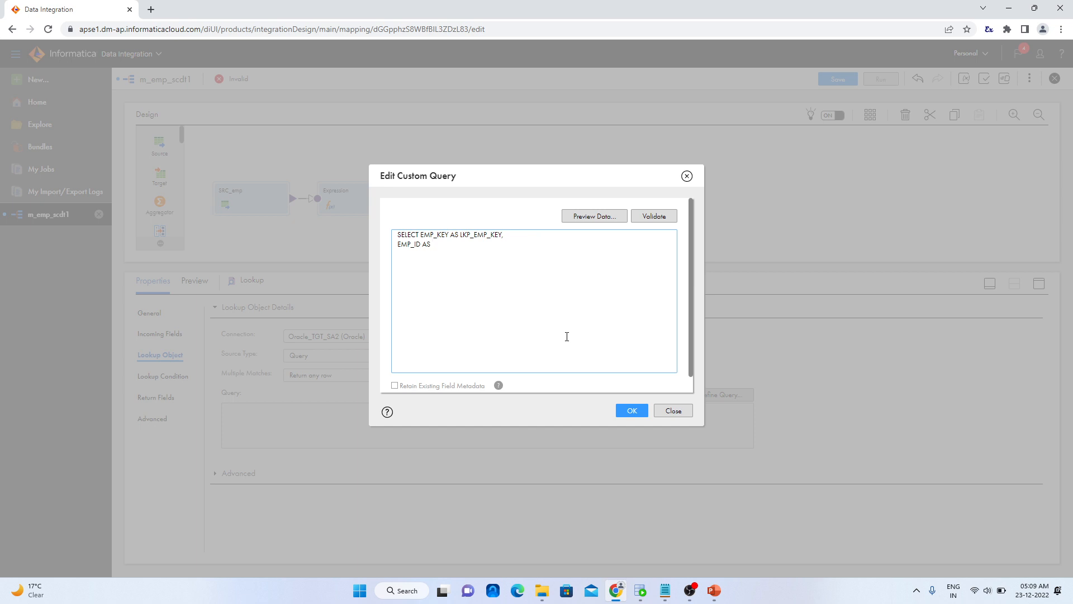
text( LKP_EM)
text(P_ID)
text(CKSUM AS)
text( LKP_CH)
text(EKSUM)
text( FROM)
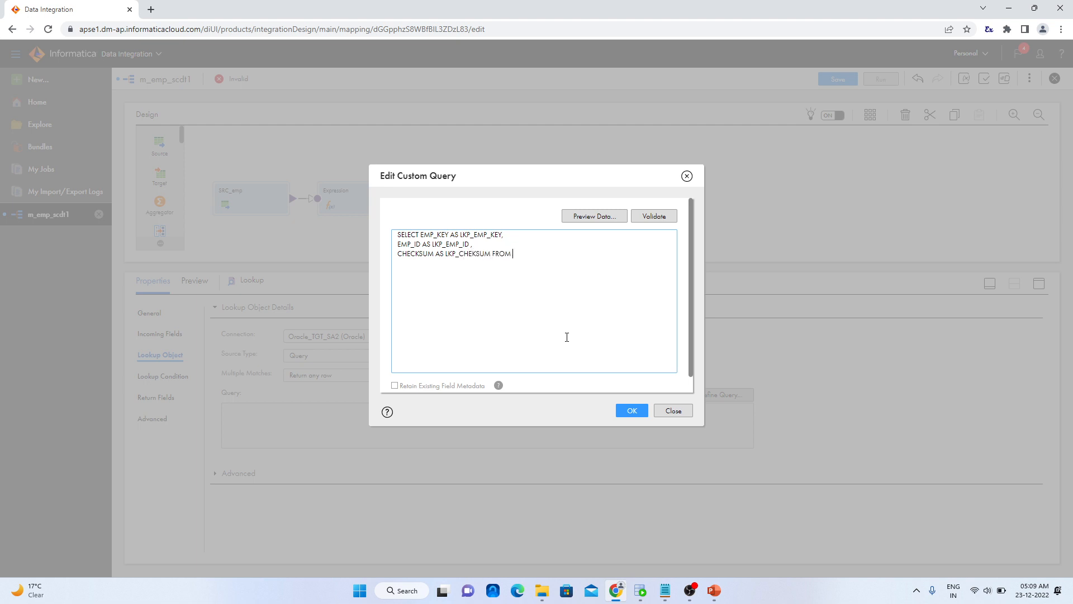
Check the table name in Oracle SQL Developer, complete the custom query with EMPLOYEES_SCDT1, then validate and accept it
click(641, 591)
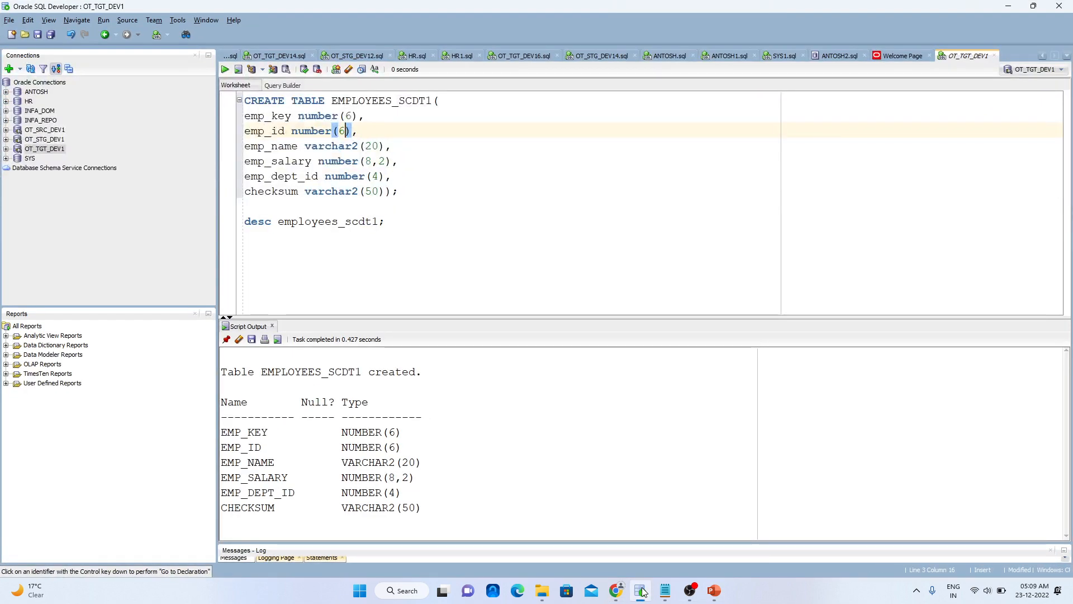
click(640, 590)
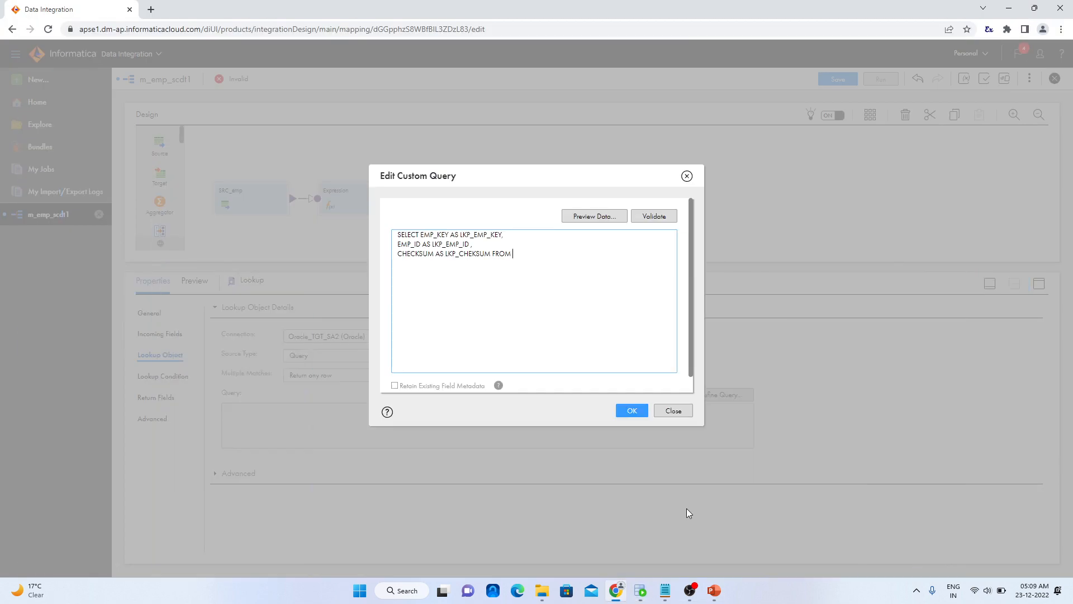
text(EMPLOYEES_SCDT1)
key(BackSpace)
click(661, 215)
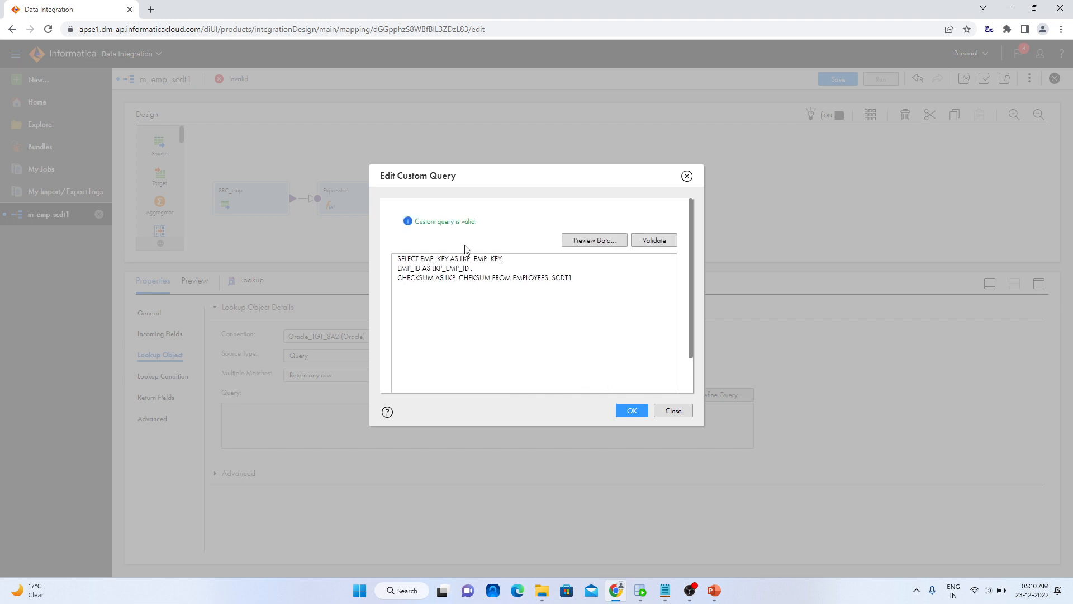
click(629, 412)
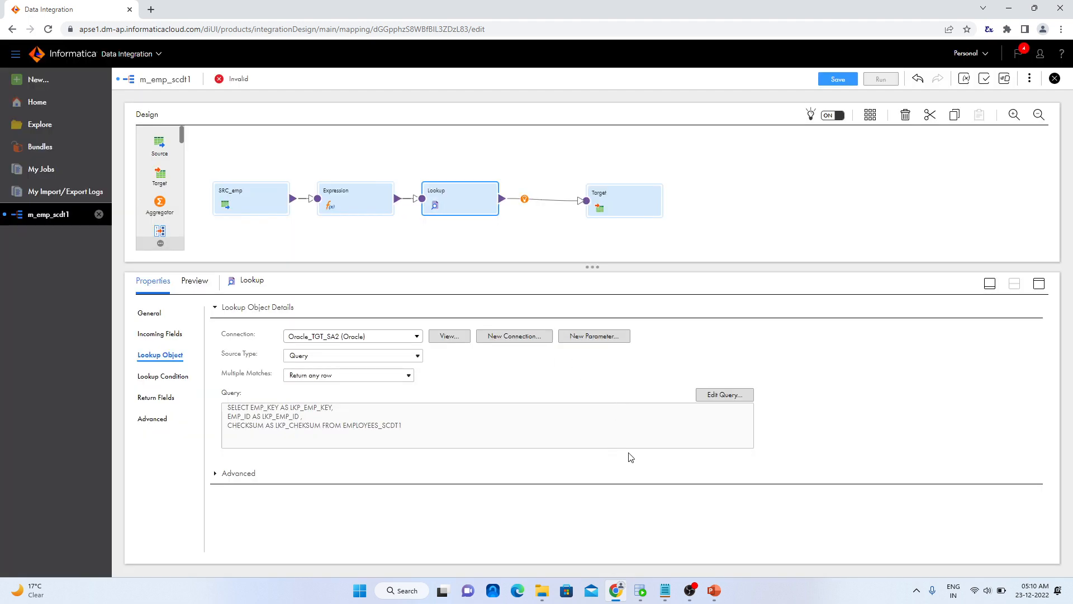
Review the enlarged lookup query and compare it with the EMPLOYEES_SCDT1 table definition in Oracle SQL Developer
key(ctrl+plus)
key(ctrl+plus)
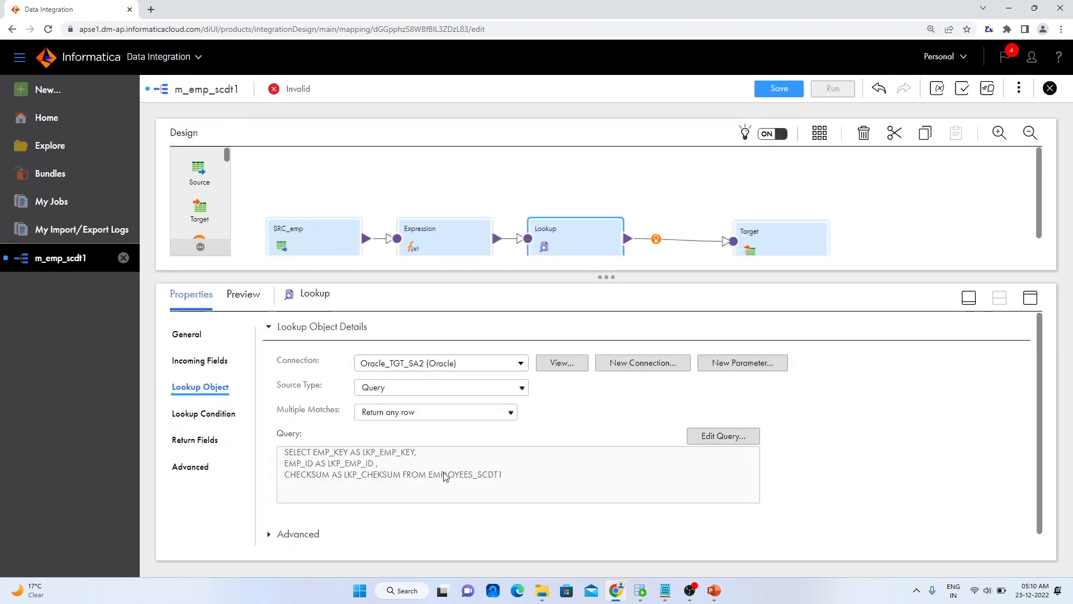
scroll(444, 474, down, 1)
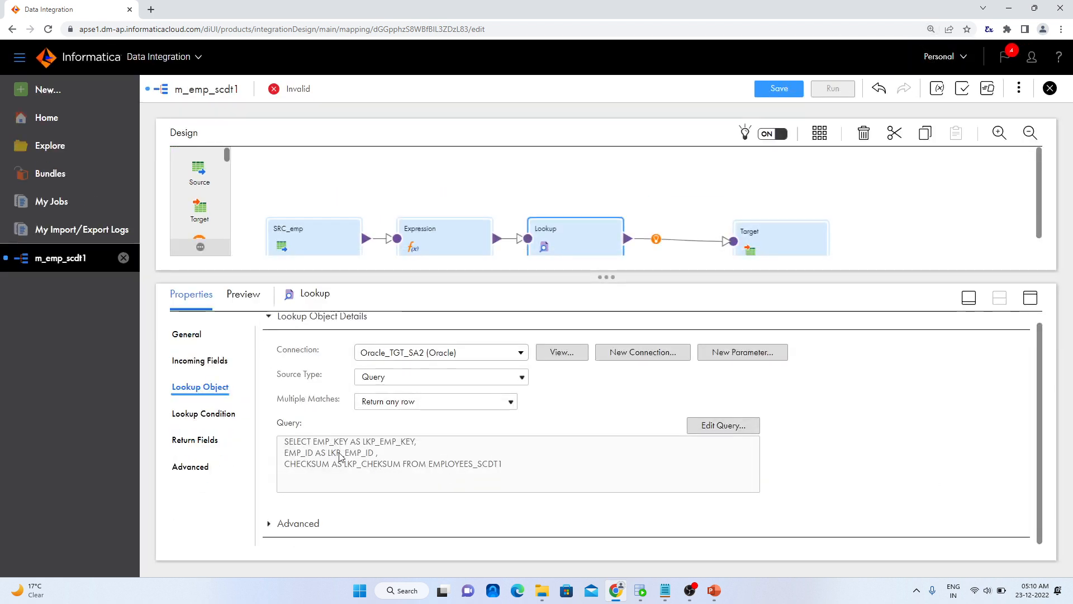
click(642, 593)
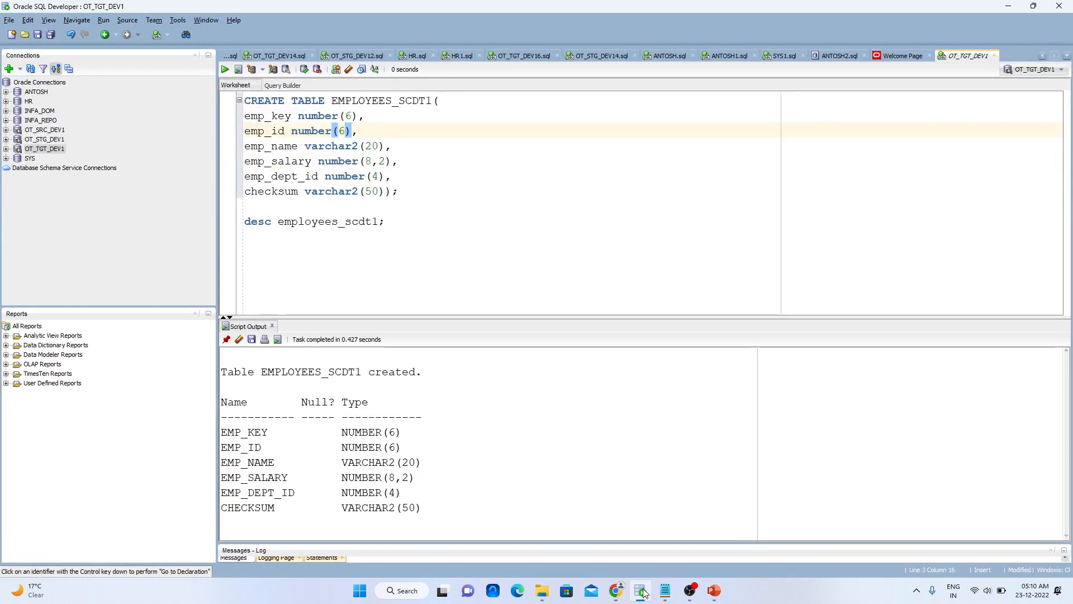
click(643, 591)
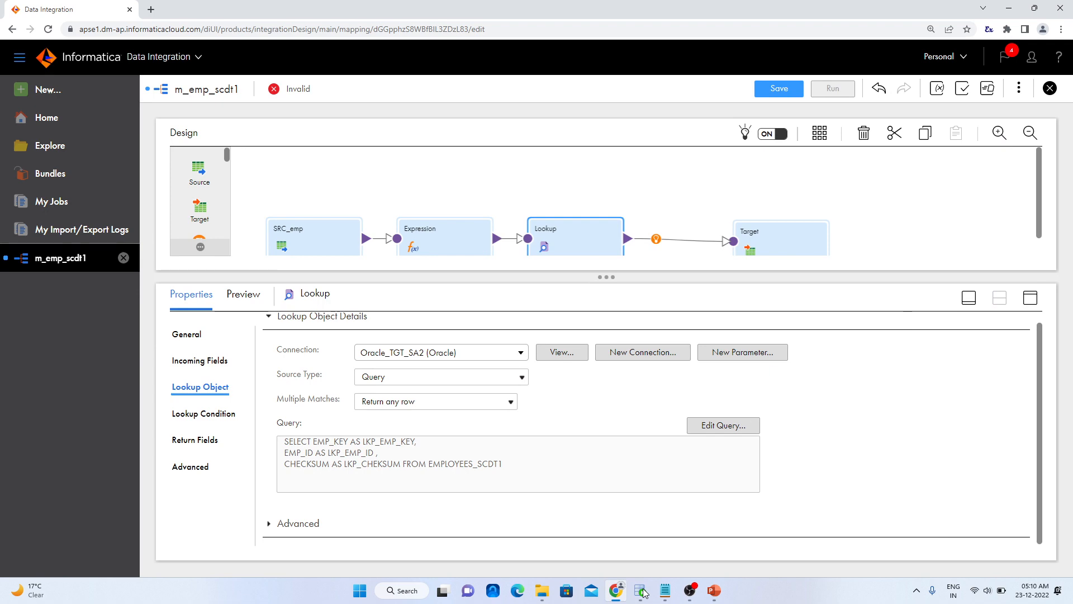
click(643, 591)
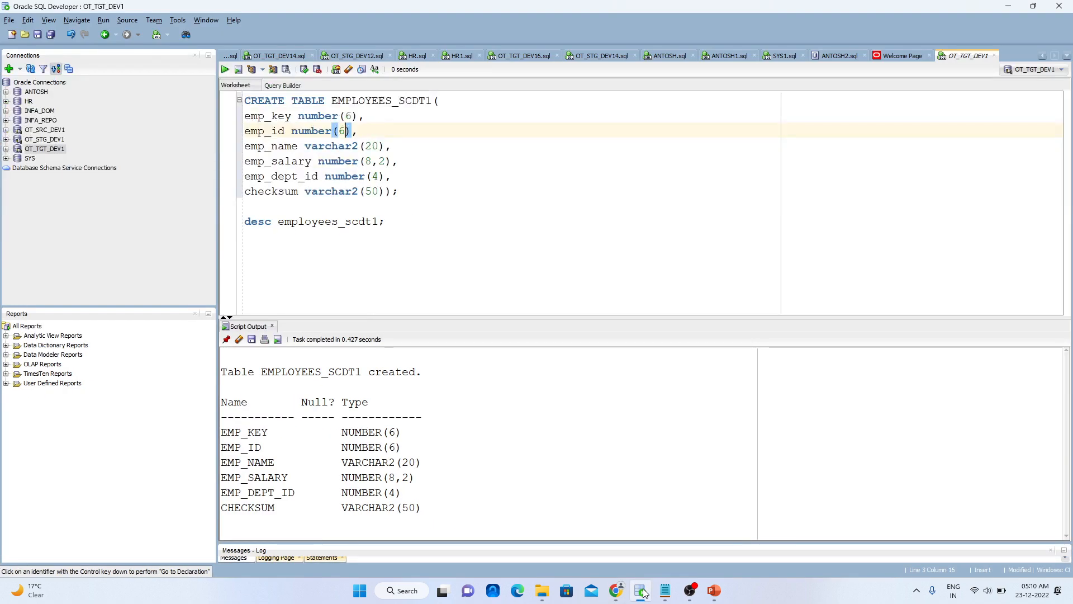
click(643, 591)
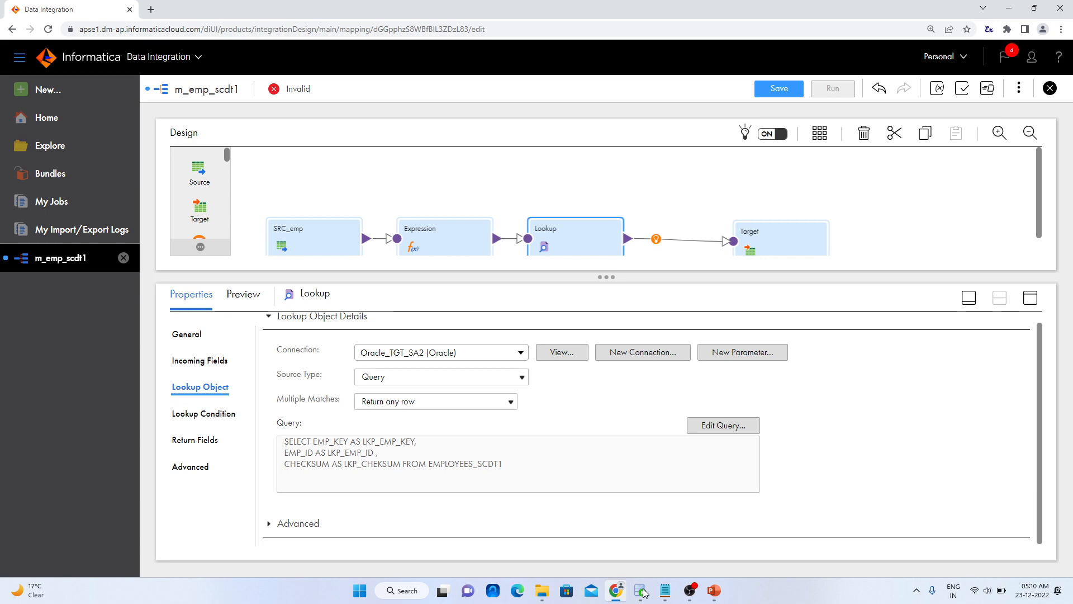
click(643, 591)
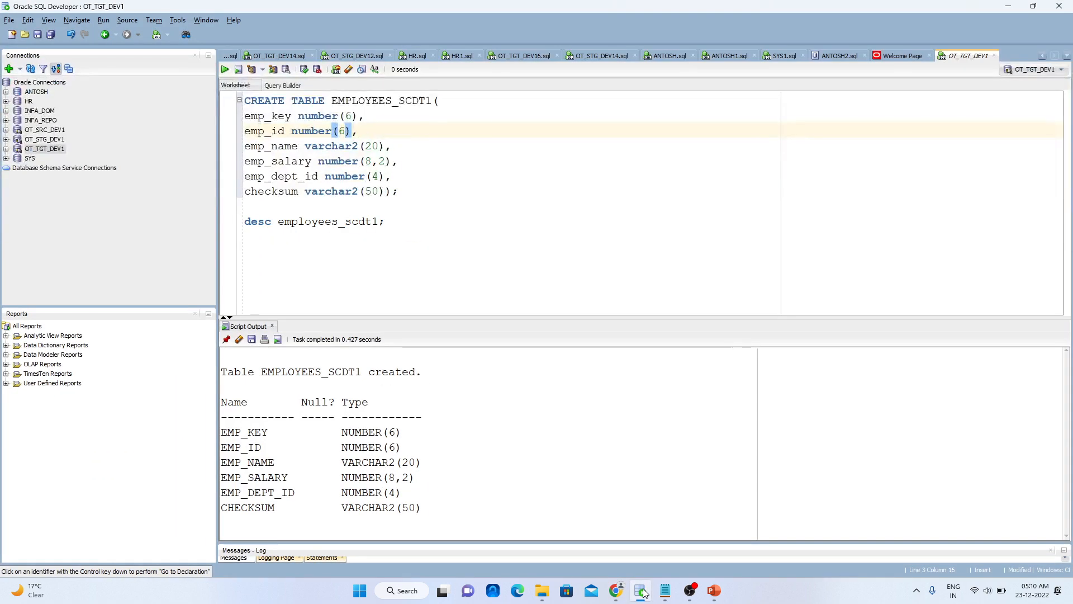
click(643, 591)
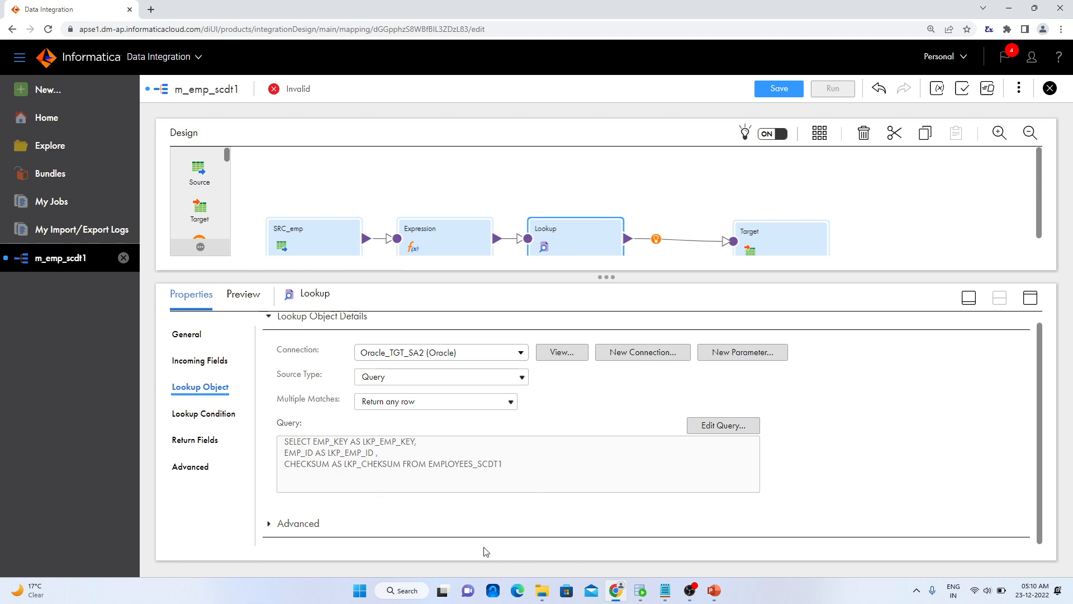
Add a lookup condition matching the lookup field LKP_EMP_ID to the incoming field EMP_ID with the = operator
click(216, 417)
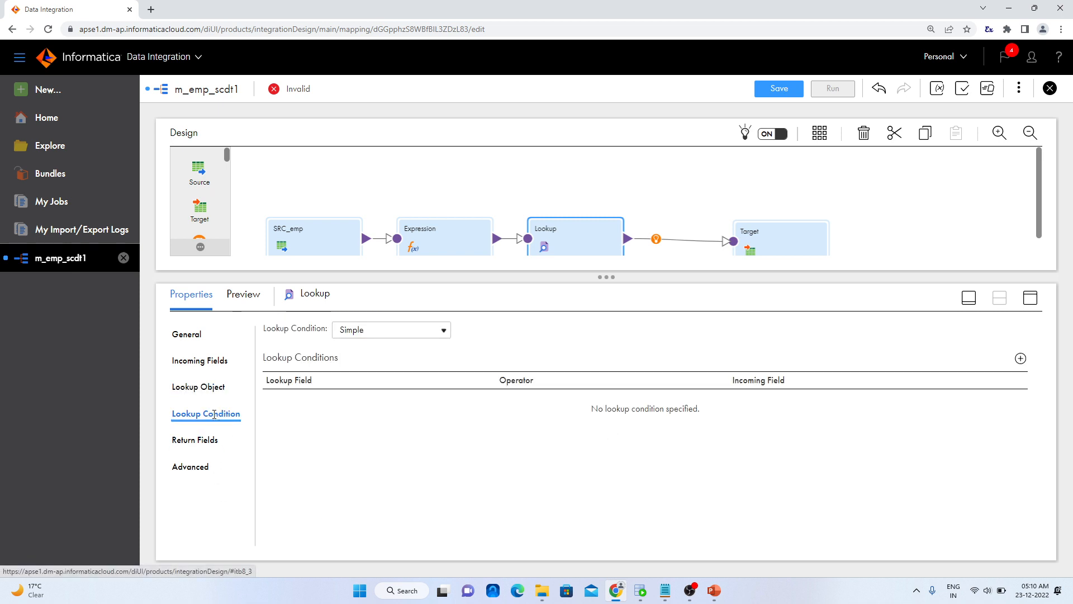
click(1020, 359)
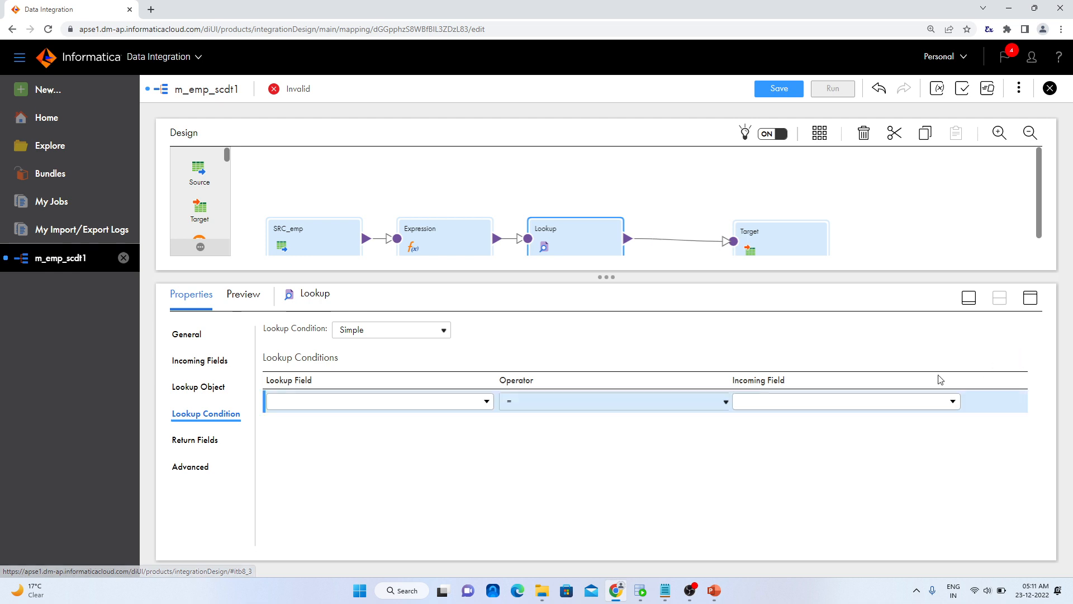
click(486, 402)
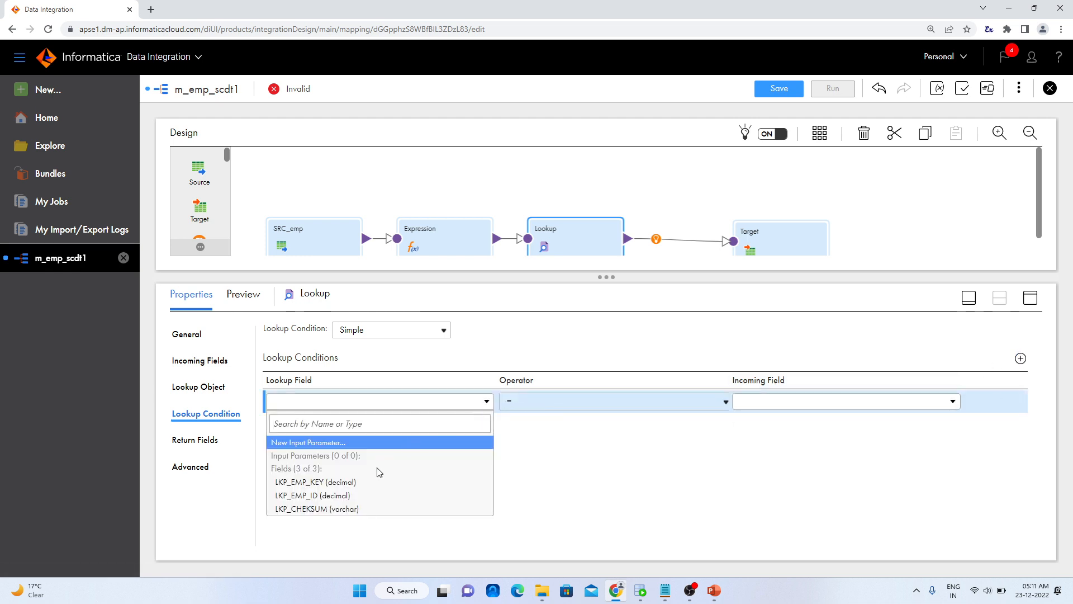
click(377, 495)
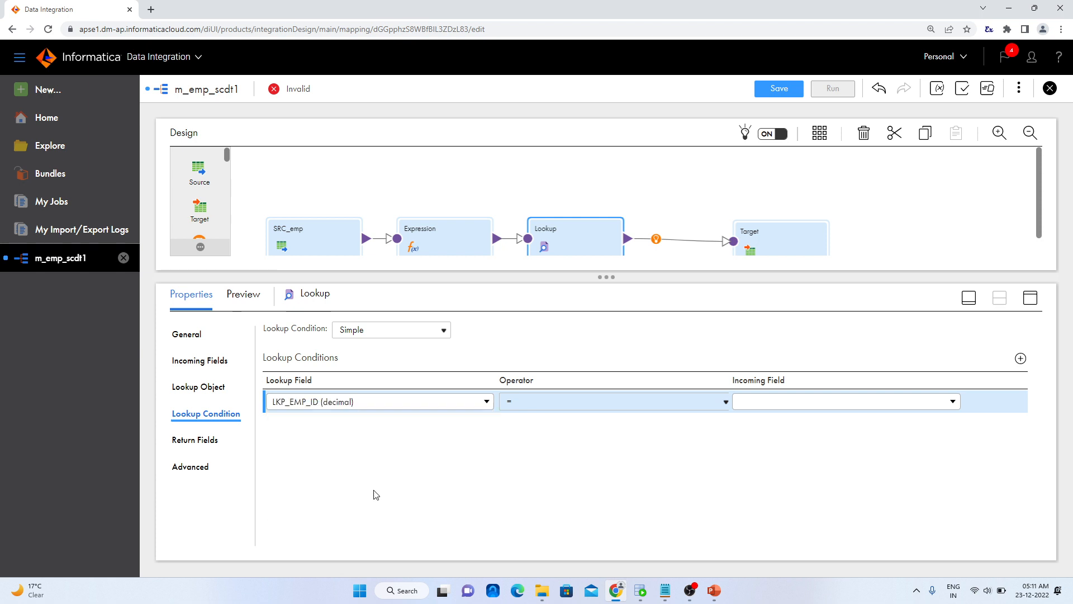
click(804, 407)
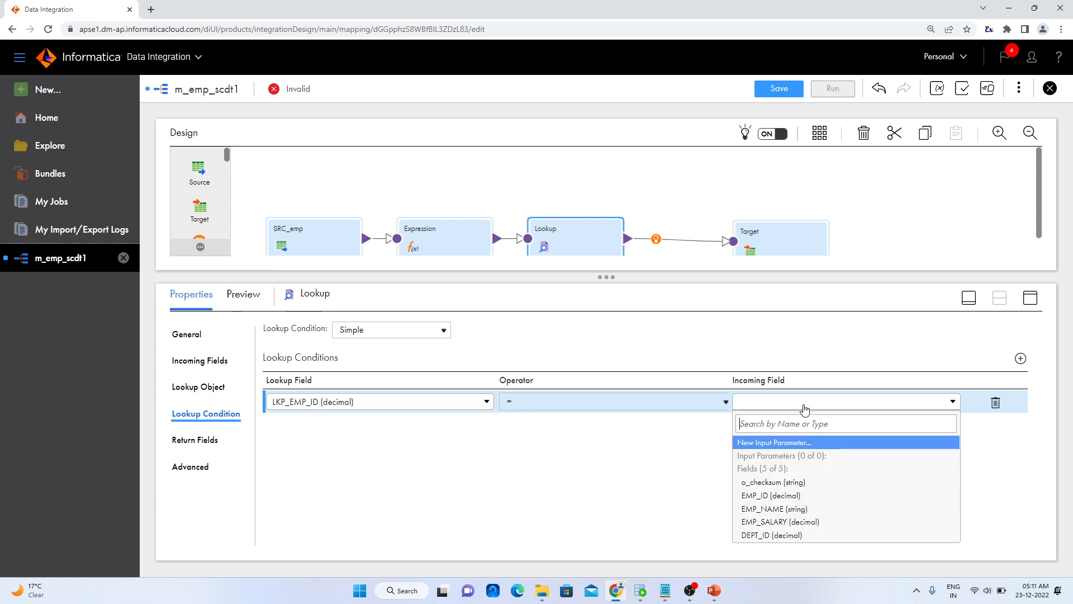
click(793, 496)
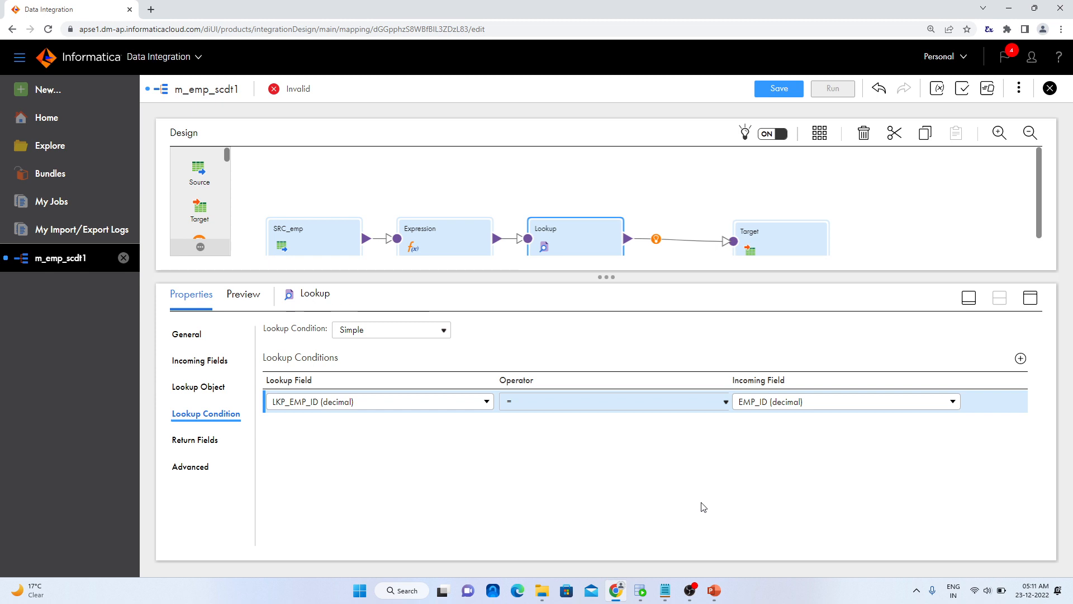
click(661, 492)
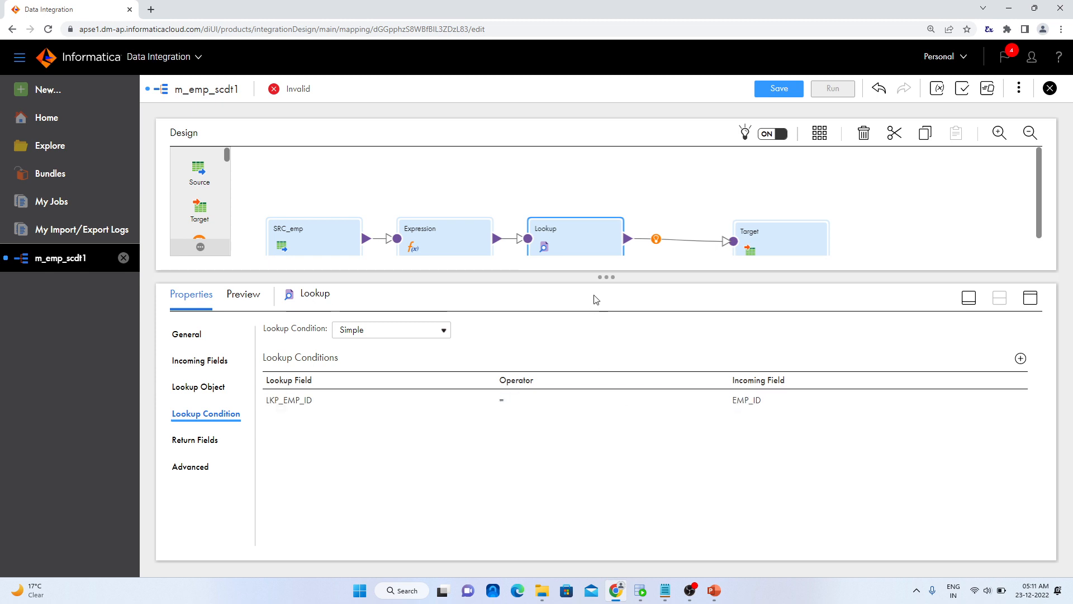
Insert a second Expression transformation between the Lookup and the Target, and move the Target farther away from it
drag(608, 279, 609, 308)
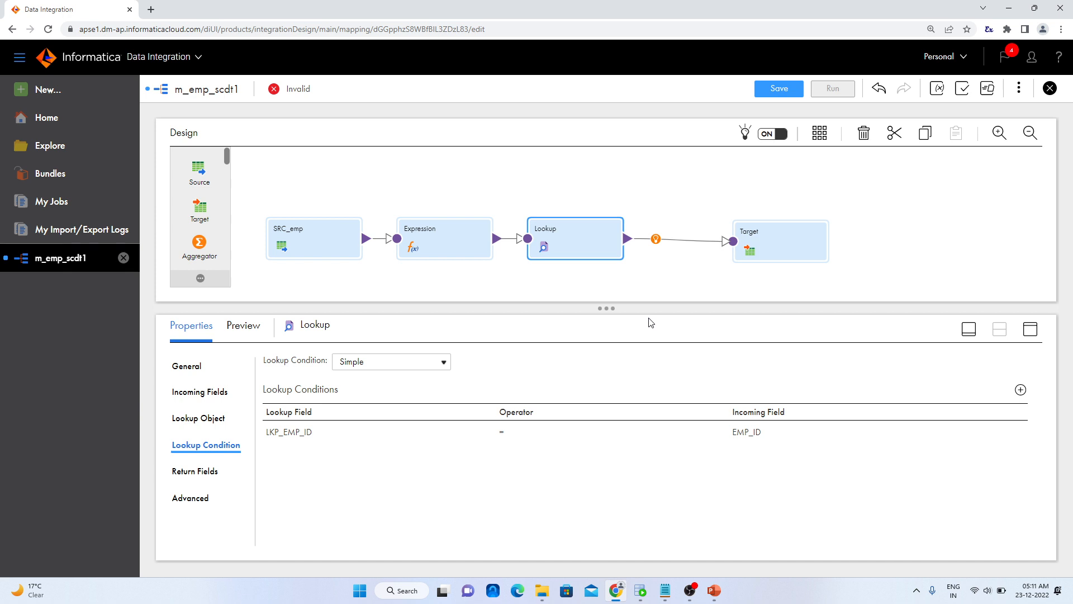
click(656, 240)
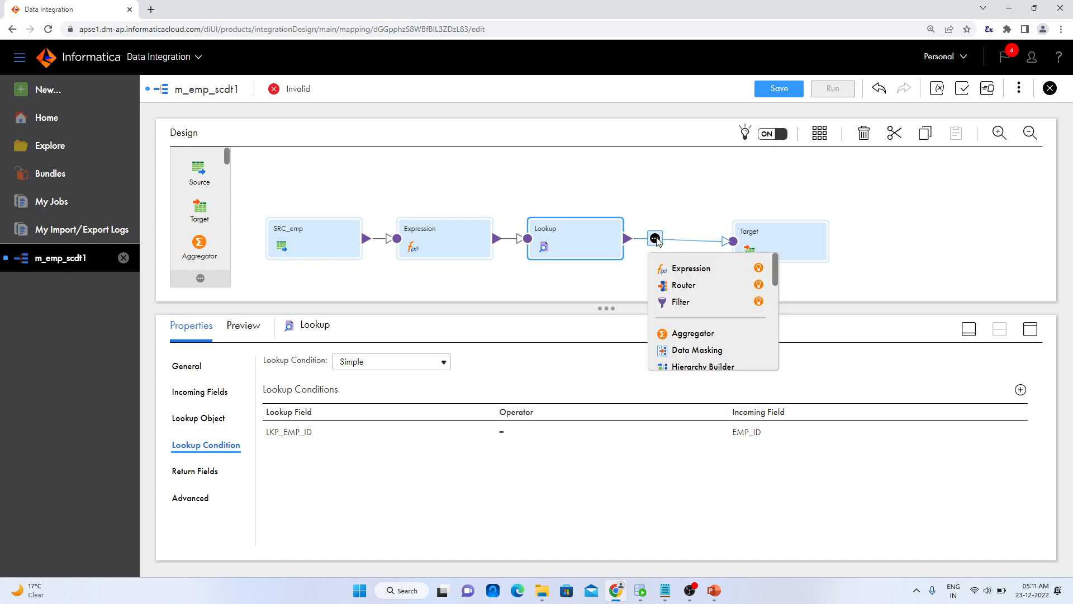
click(683, 272)
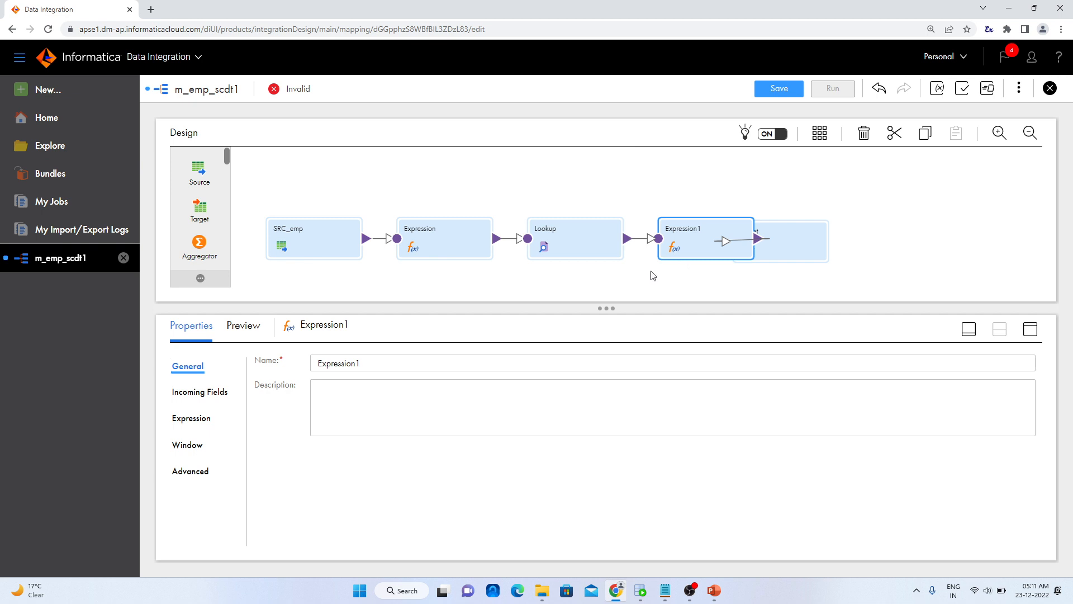
drag(782, 237, 916, 238)
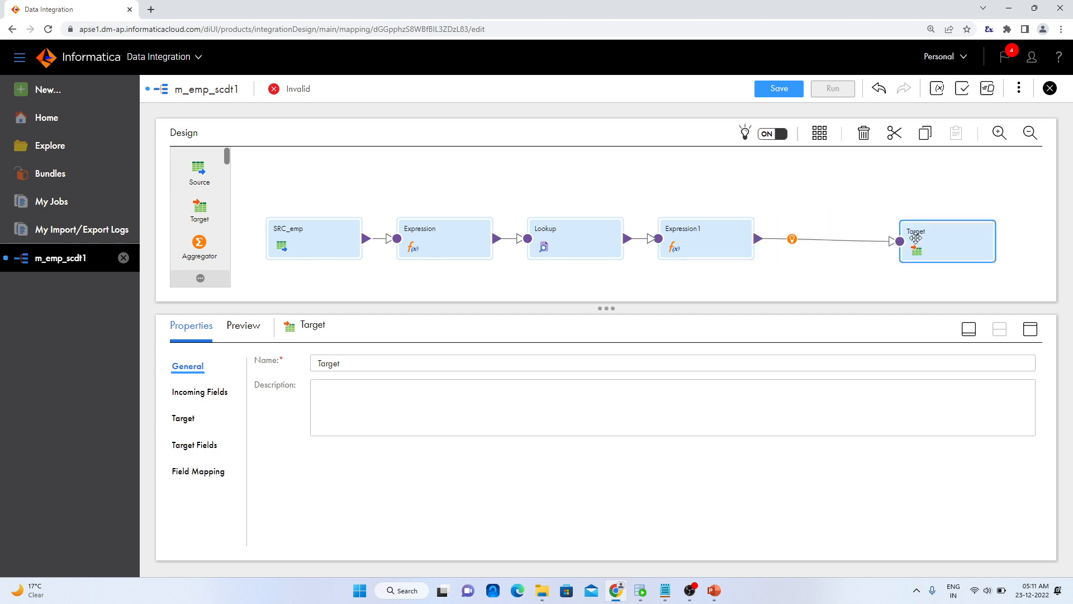
Add a string output field named flag with precision 10 to the Expression1 transformation
click(712, 240)
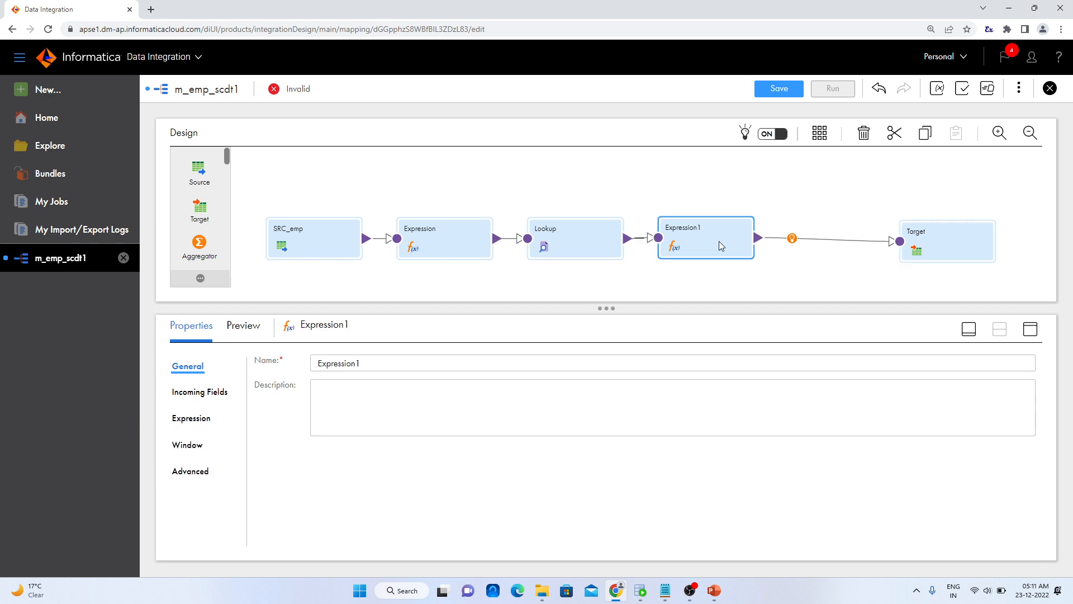
click(208, 426)
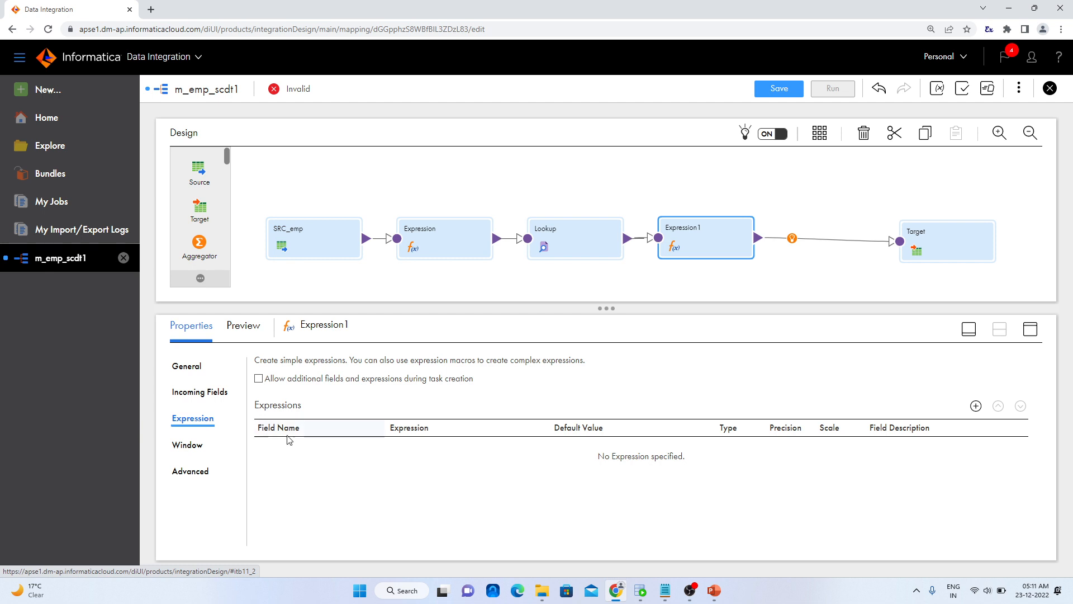
click(976, 406)
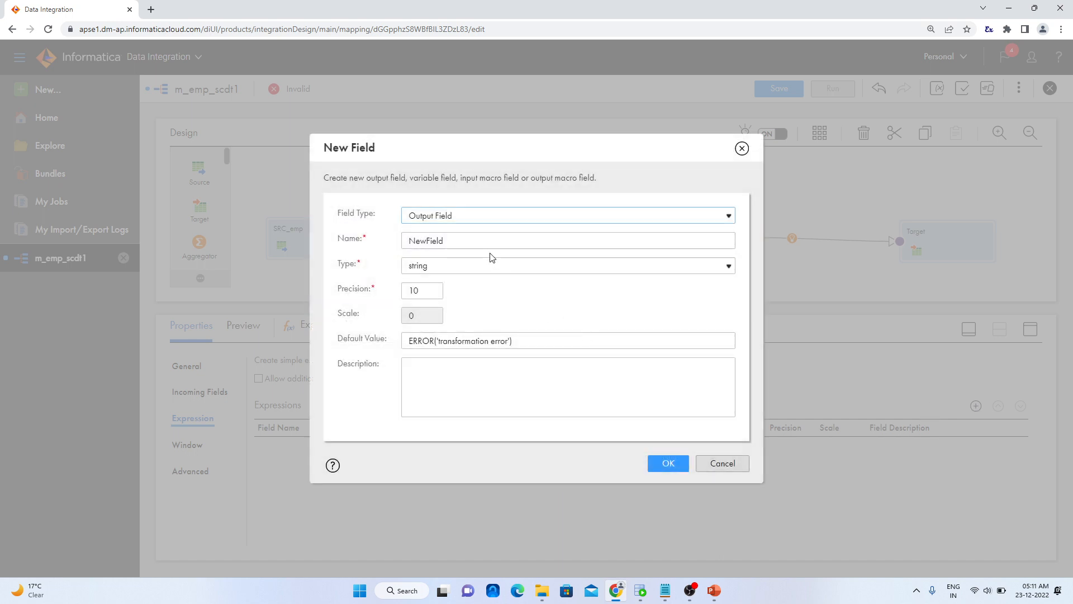
drag(487, 241, 358, 246)
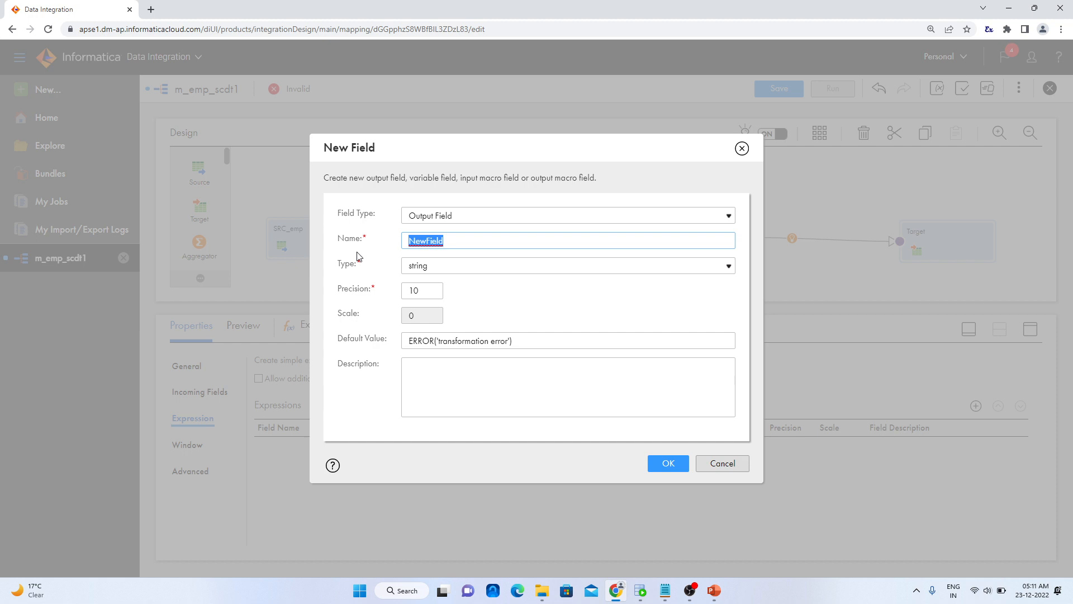
text(FLAG)
key(BackSpace)
key(BackSpace)
key(BackSpace)
key(BackSpace)
key(Caps_Lock)
text(flag)
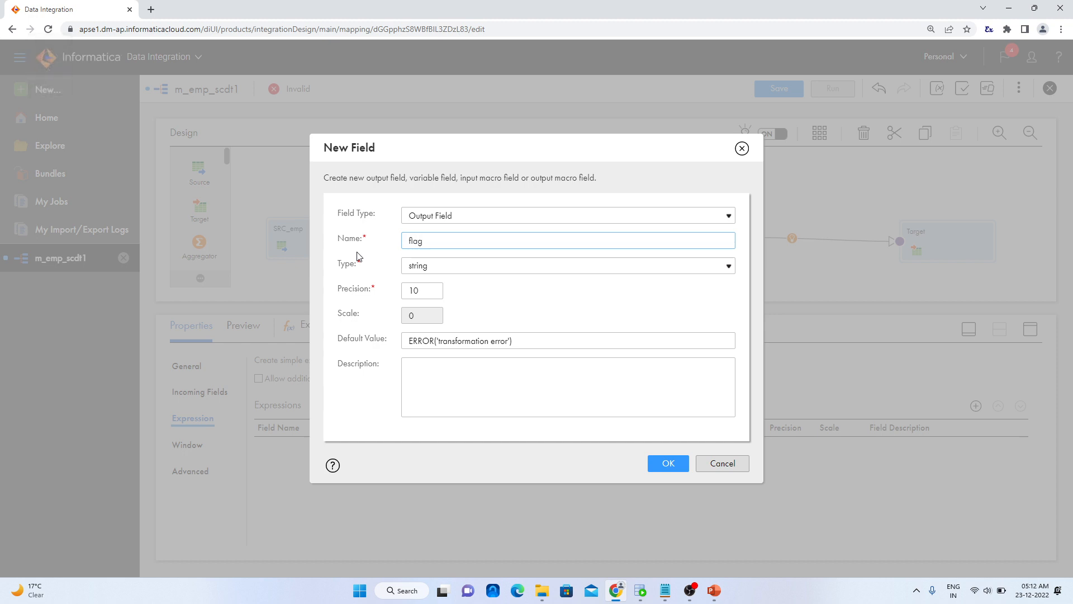
click(673, 463)
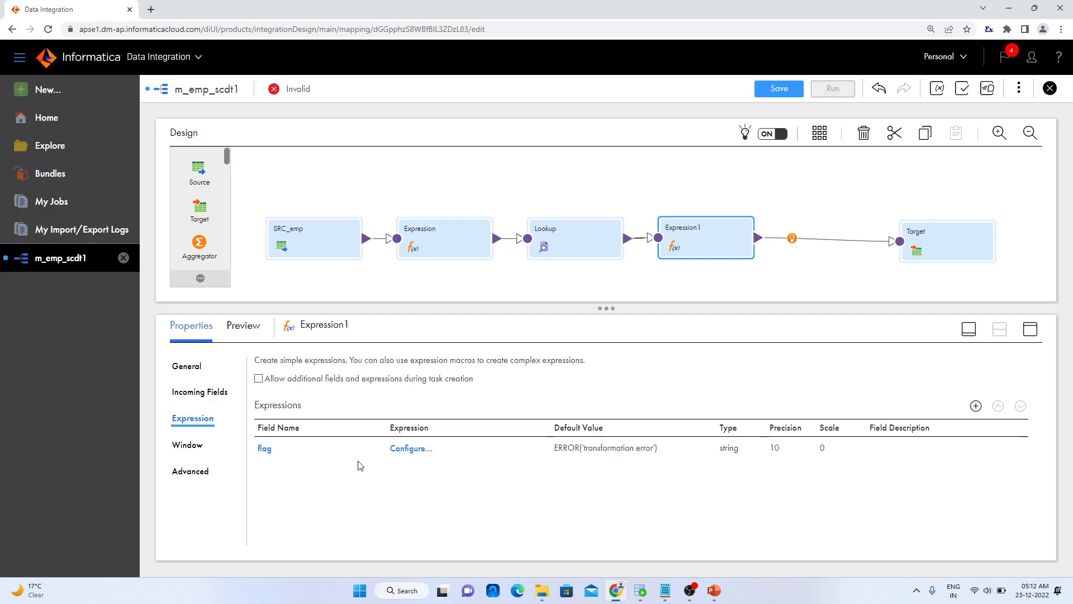
Start the flag field's expression with an IIF whose condition is ISNULL(LKP_EMP_KEY)
mouse_move(281, 456)
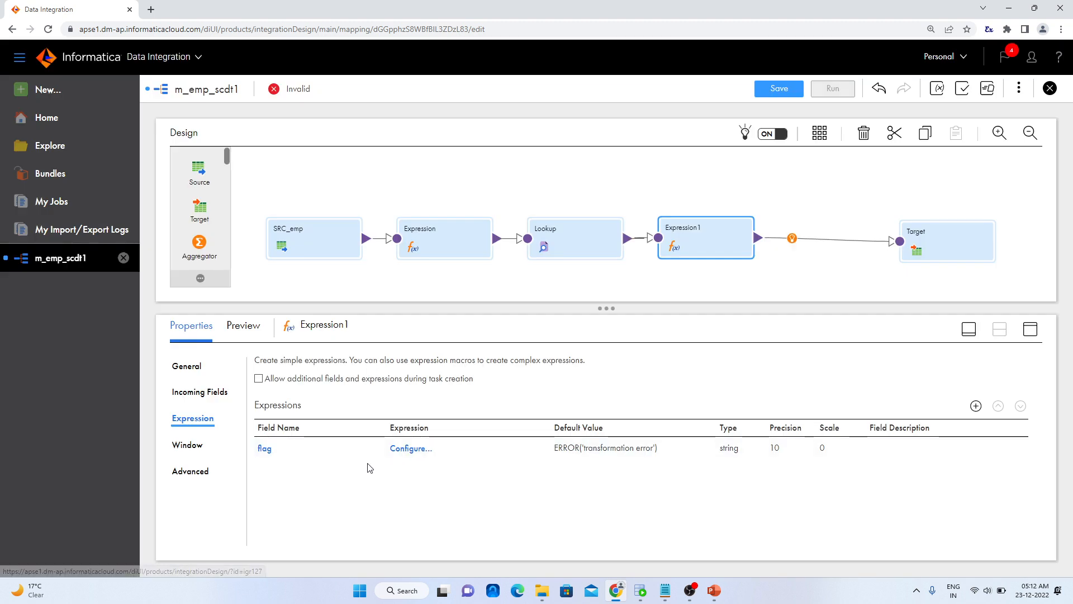
click(408, 449)
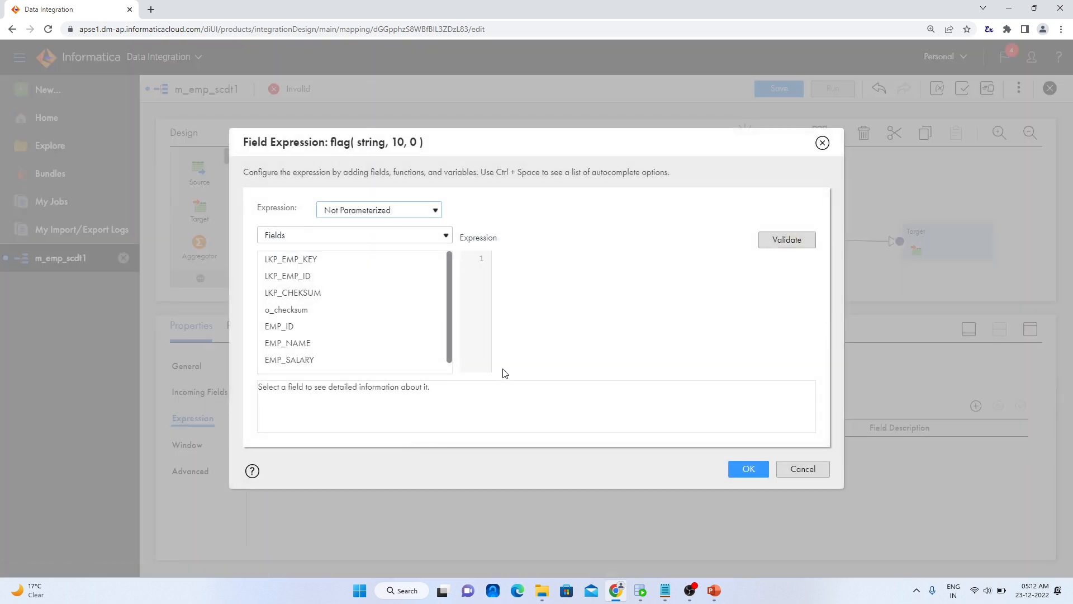
text(i)
key(BackSpace)
key(Caps_Lock)
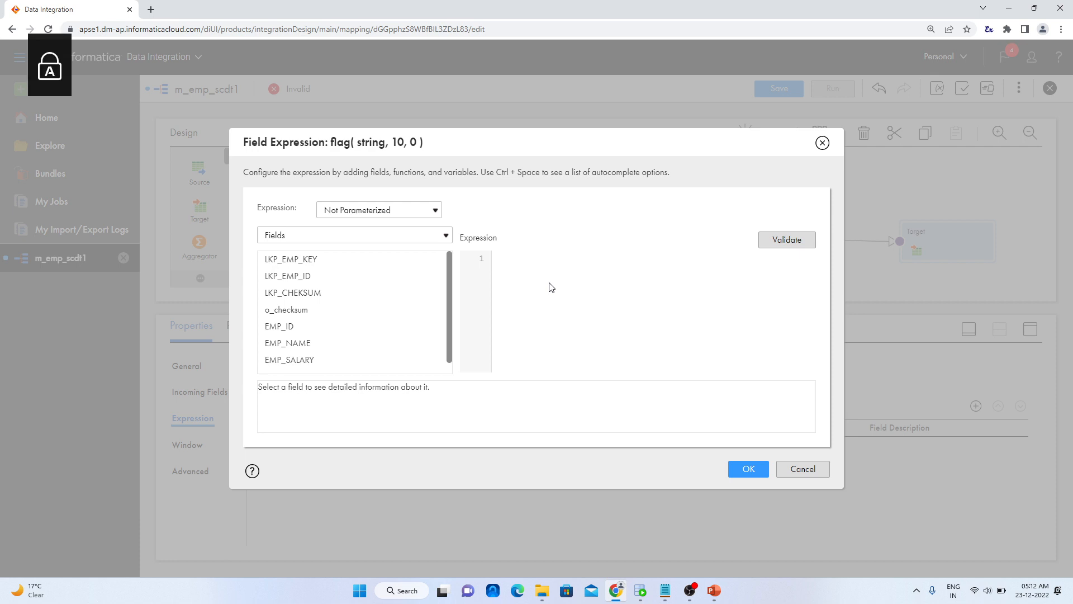
text(II)
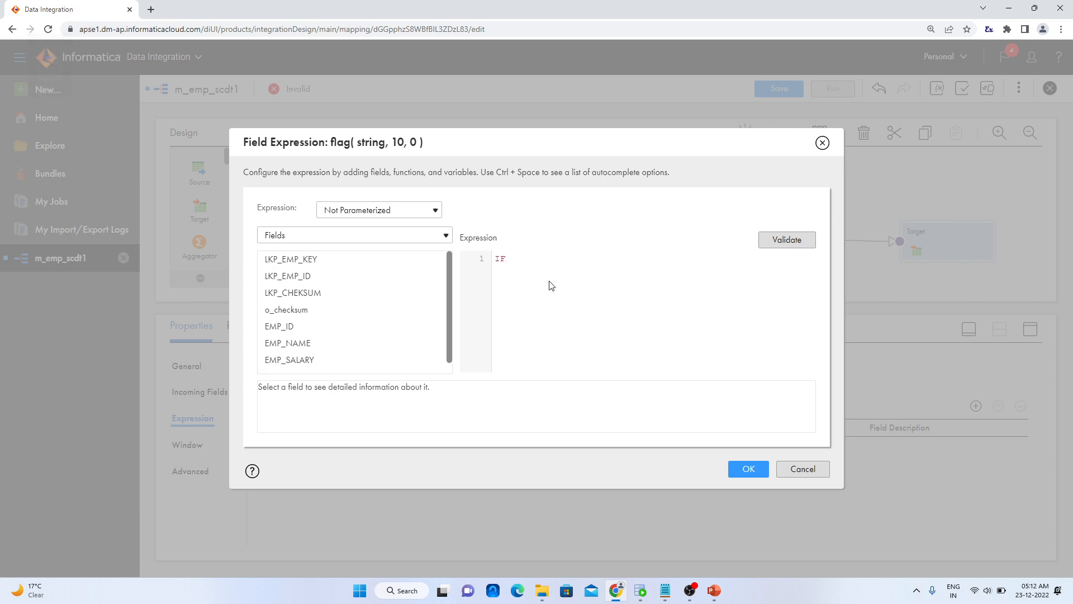
text(F(ISNULL()
mouse_move(402, 281)
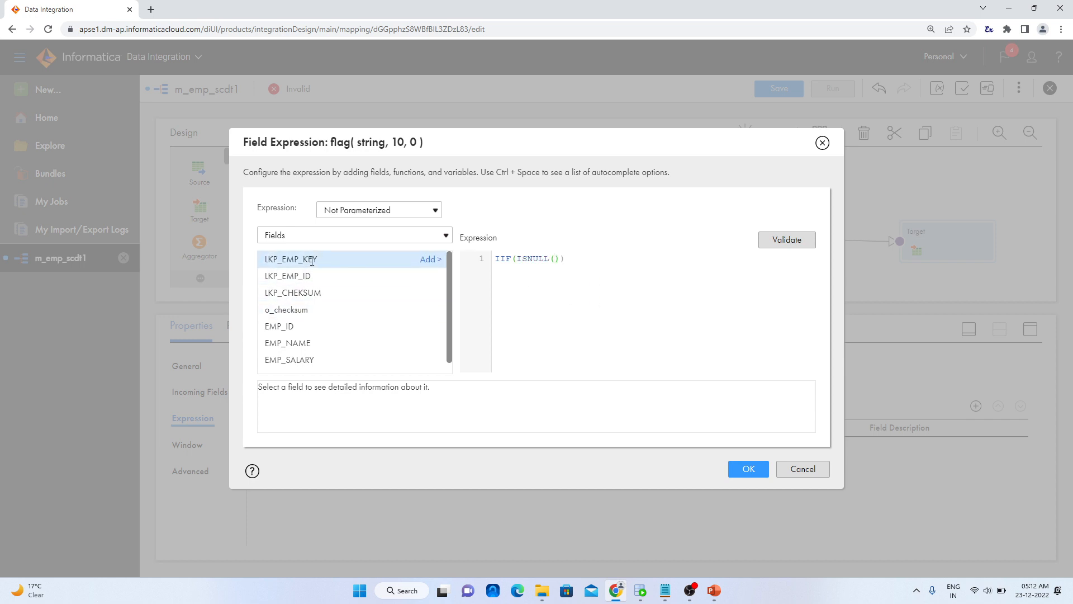
click(426, 260)
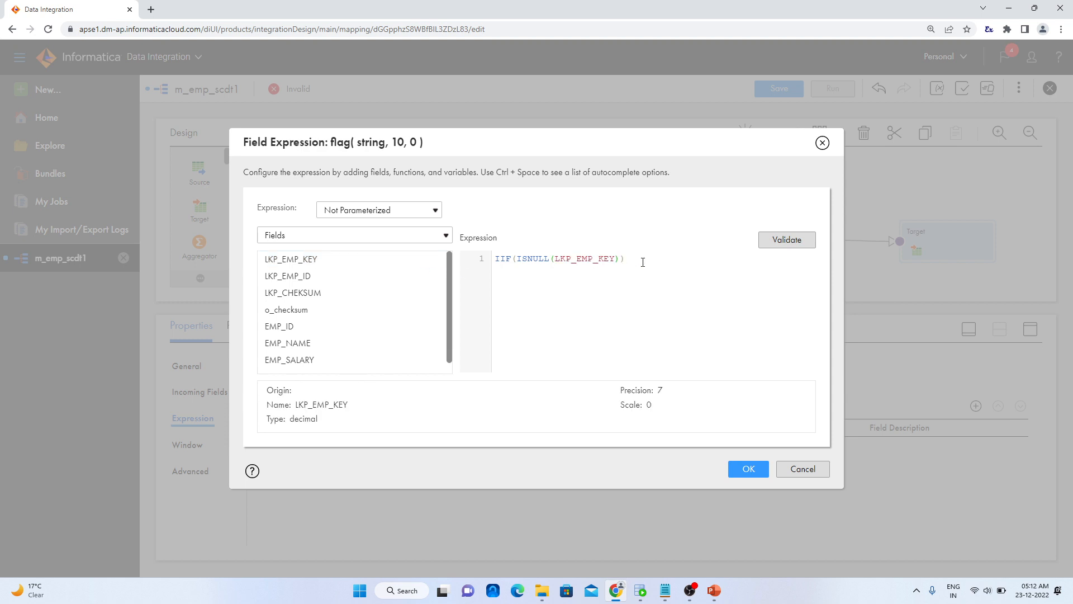
Return 'I' when the lookup key is null and begin a nested IIF as the else branch
text(,'i')
key(BackSpace)
key(BackSpace)
text(I)
key(BackSpace)
key(BackSpace)
text(,)
text( IFF)
key(BackSpace)
key(BackSpace)
text(IF)
text(*)
text(()
Set the nested IIF condition to o_checksum!=LKP_CHEKSUM
scroll(347, 325, down, 1)
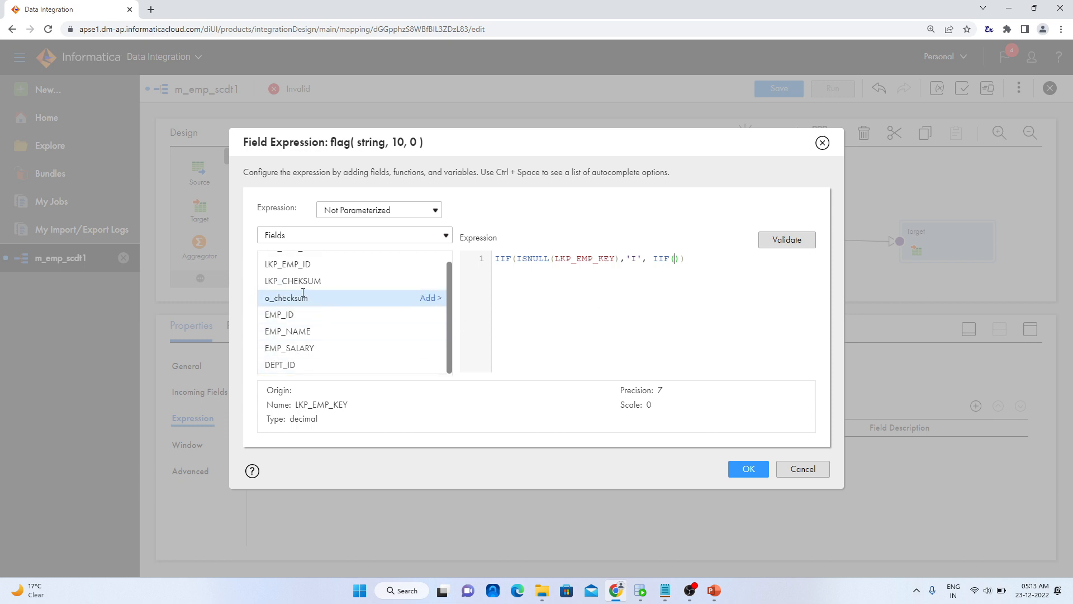
click(430, 299)
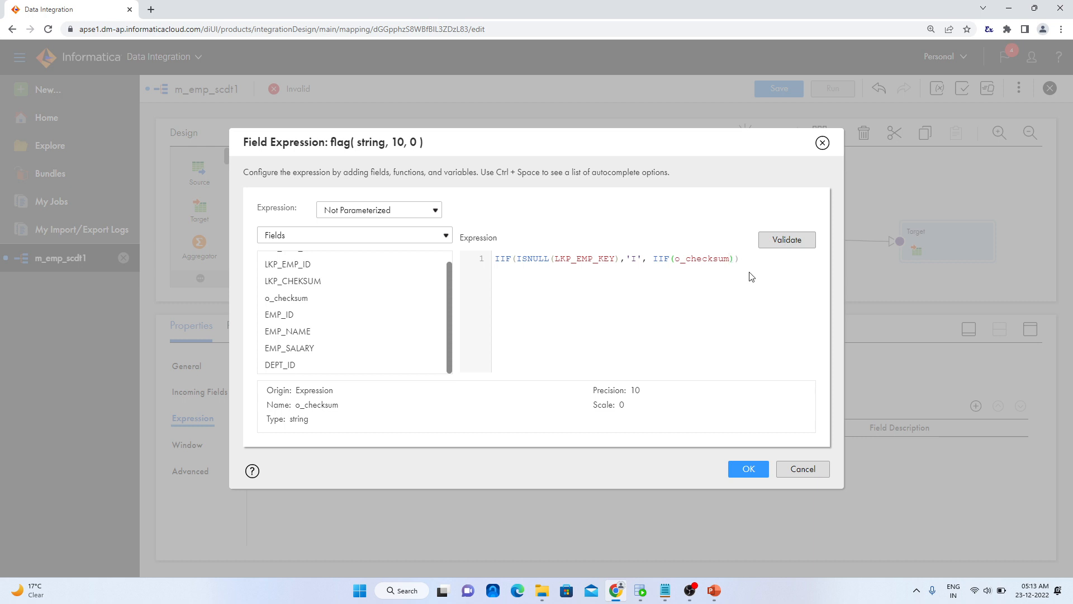
text(!=)
scroll(304, 338, up, 1)
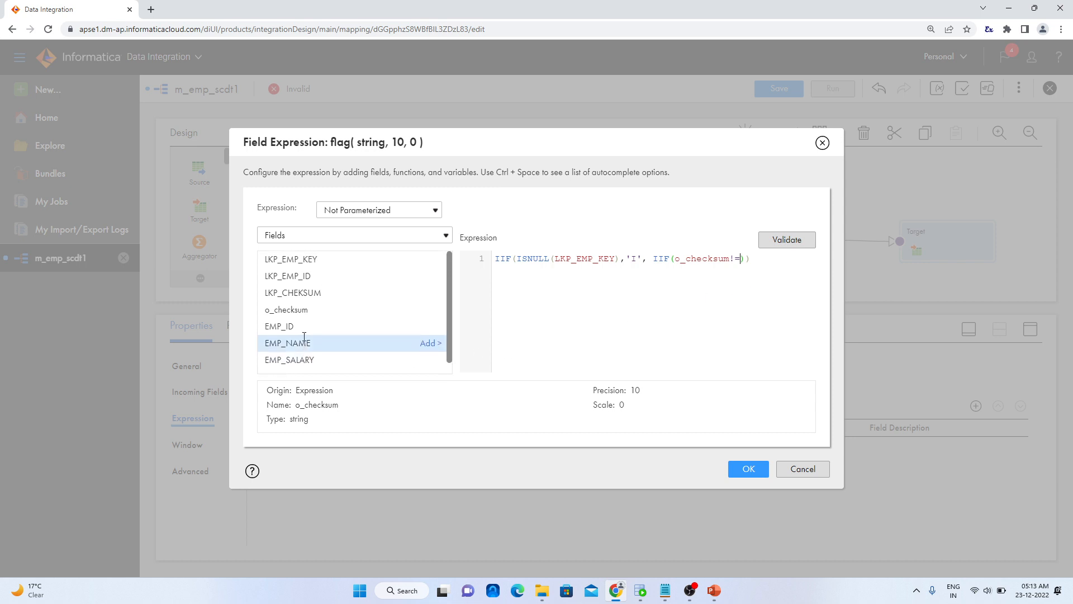
click(428, 294)
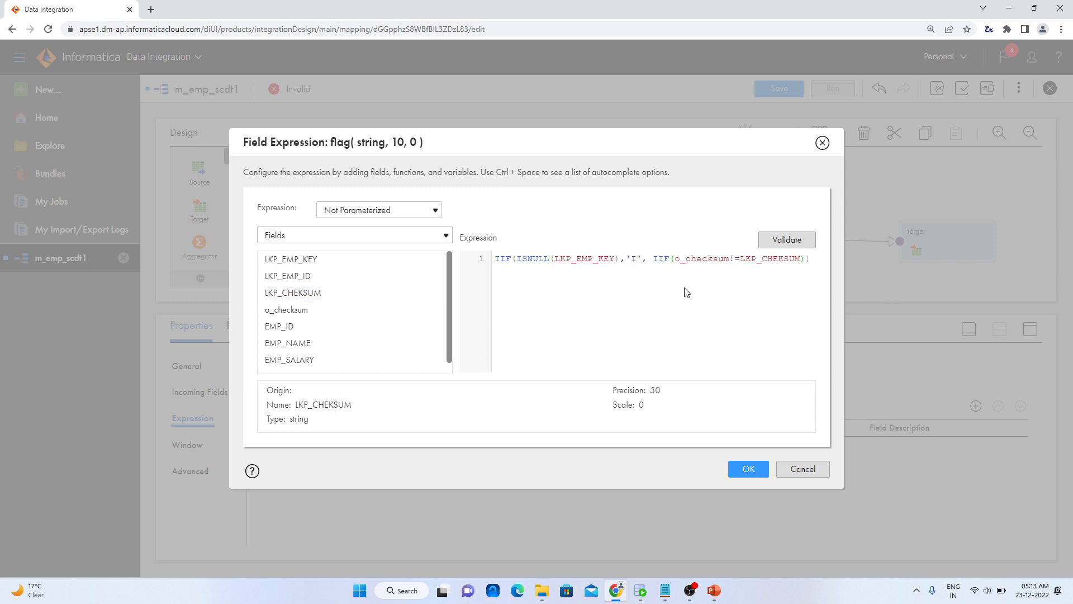
click(807, 266)
text(),)
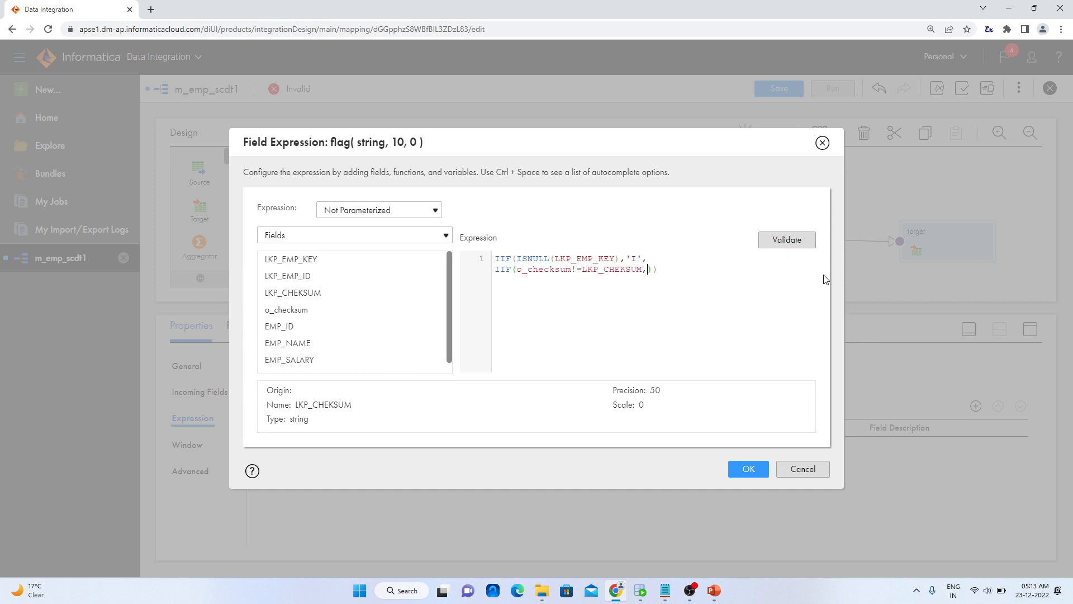
text('u)
Return 'U' from the nested IIF, then validate and accept the flag expression
key(BackSpace)
text(U)
click(788, 244)
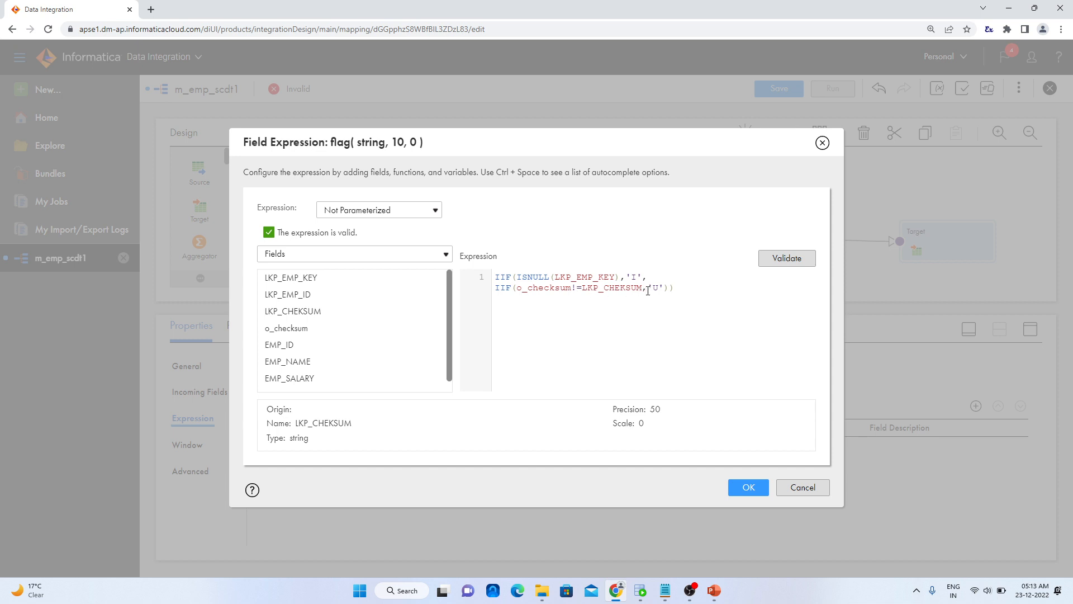
click(742, 498)
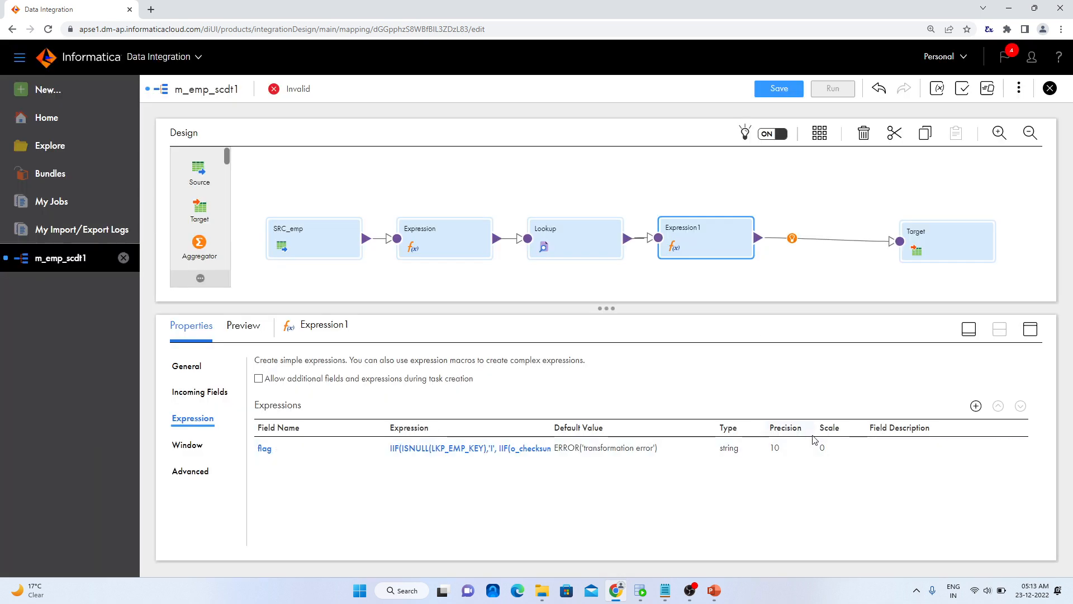
Insert a Router between Expression1 and the Target and add an output group named iNSERT to it
click(792, 239)
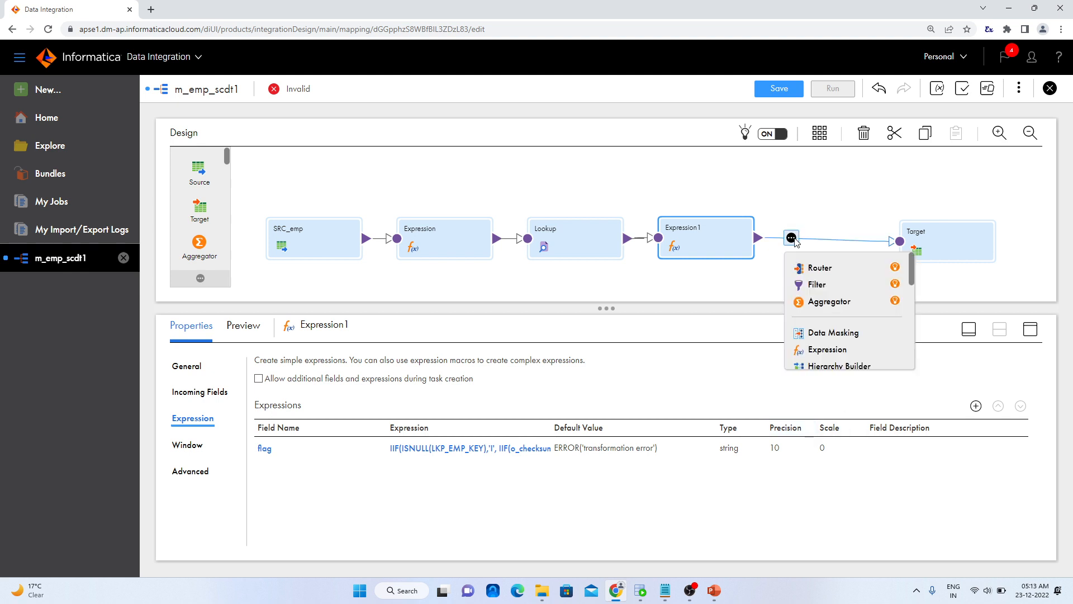
click(810, 267)
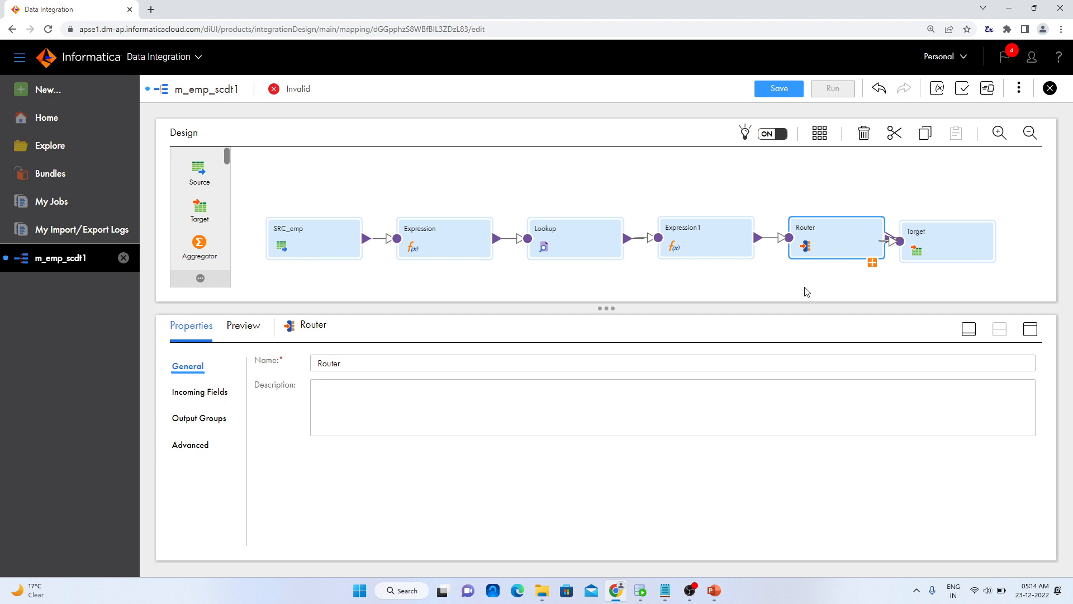
click(215, 422)
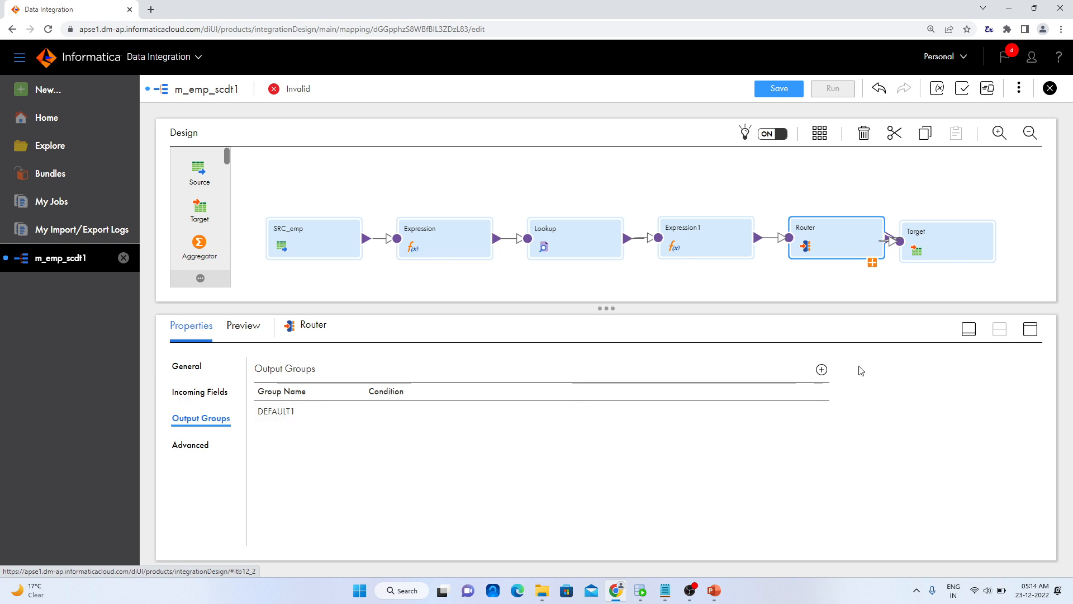
click(822, 370)
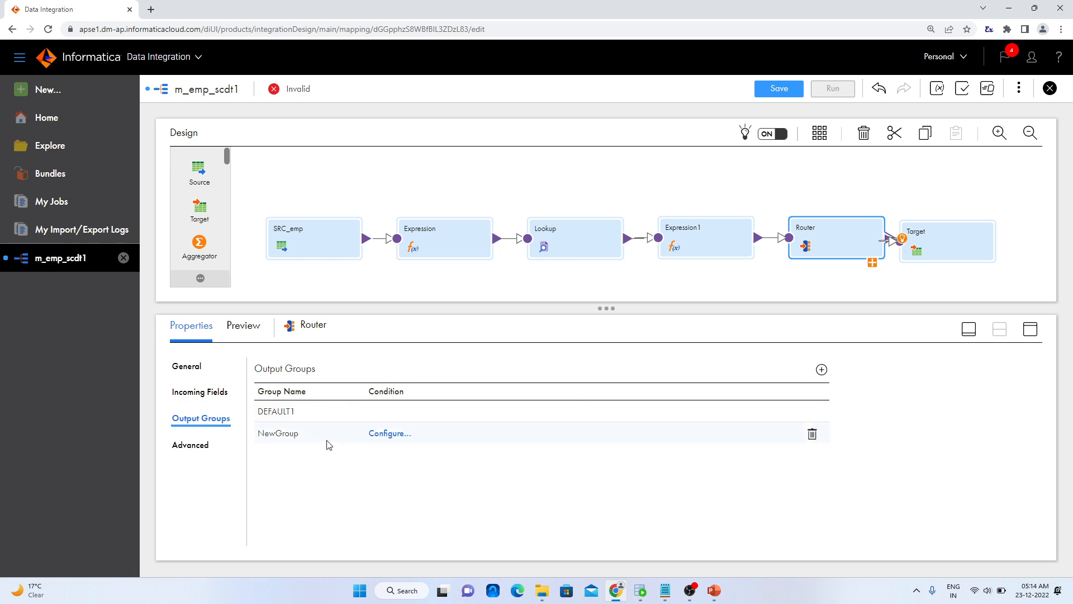
click(300, 434)
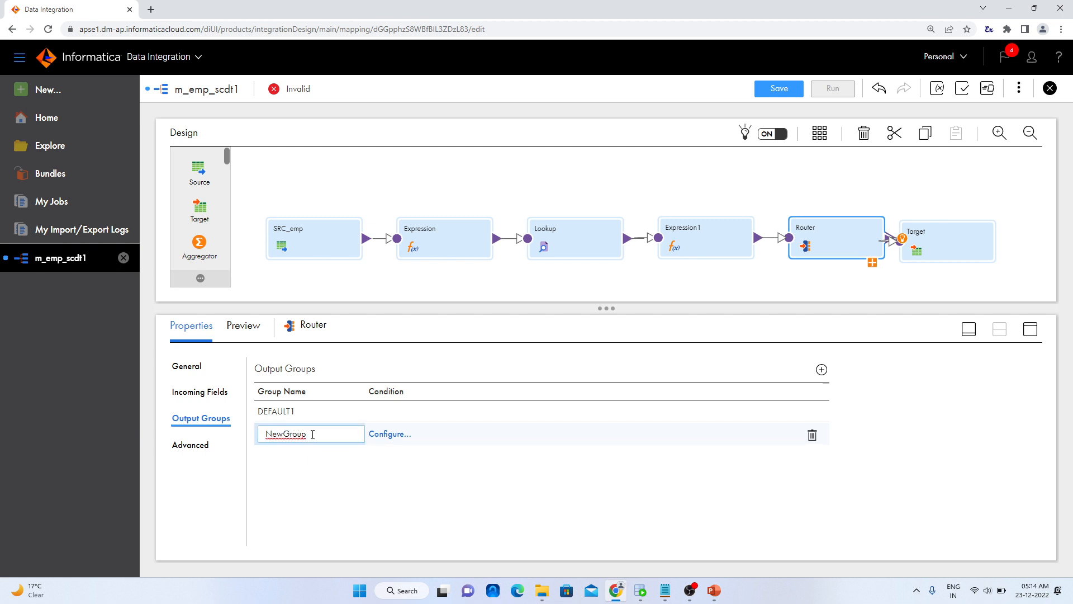
double_click(312, 435)
text(iNSERT)
key(Return)
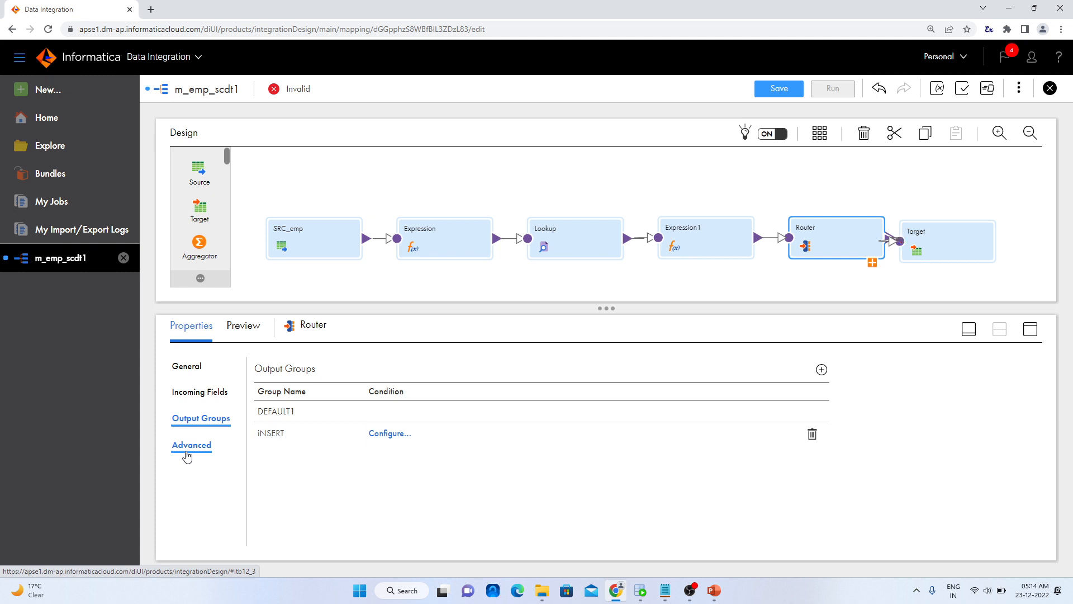
Add a second Router output group named UPDATE
click(822, 373)
click(295, 458)
double_click(307, 457)
text(UPDATE)
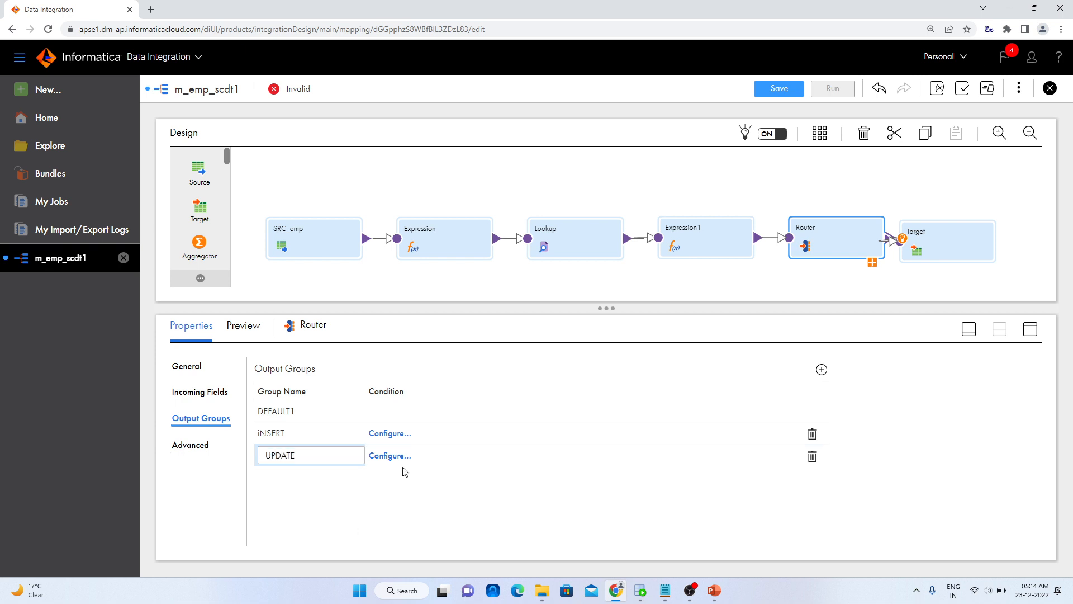
Open the filter condition of the iNSERT group and add a blank simple condition with the = operator
click(391, 432)
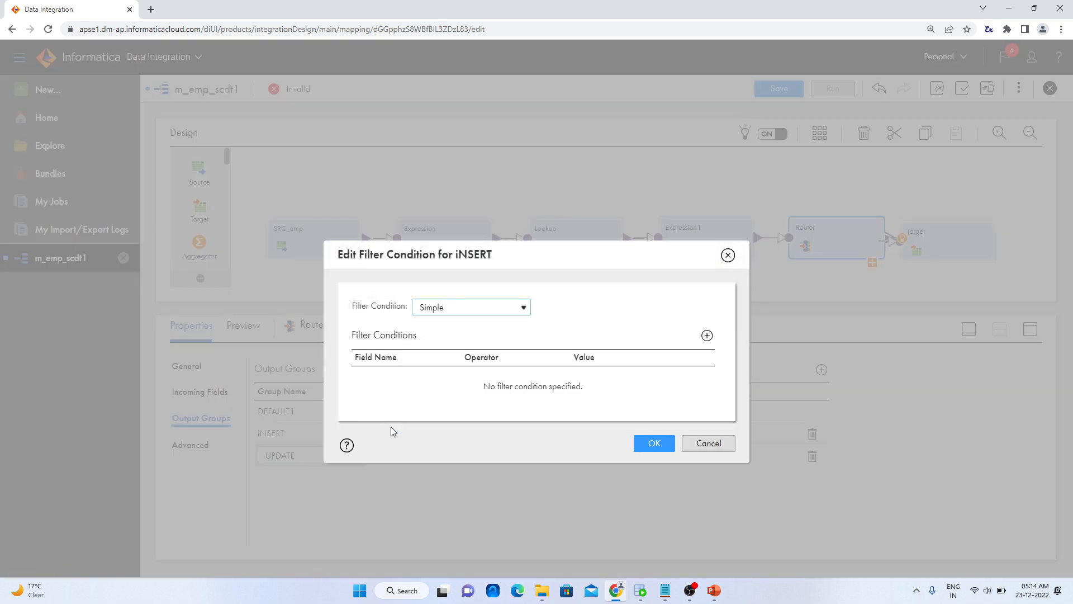
click(515, 312)
click(515, 312)
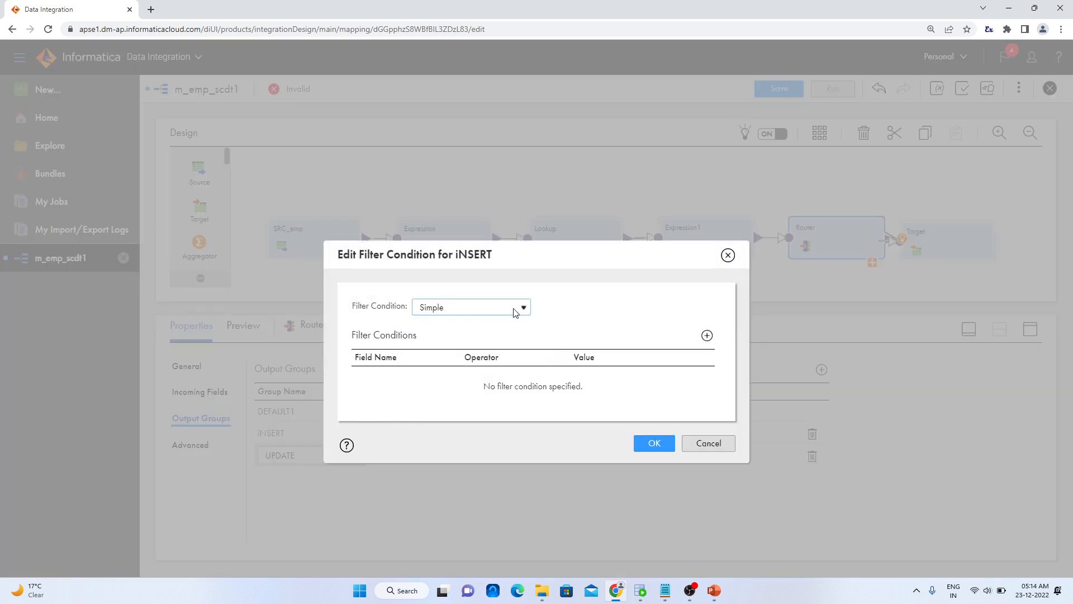
click(708, 335)
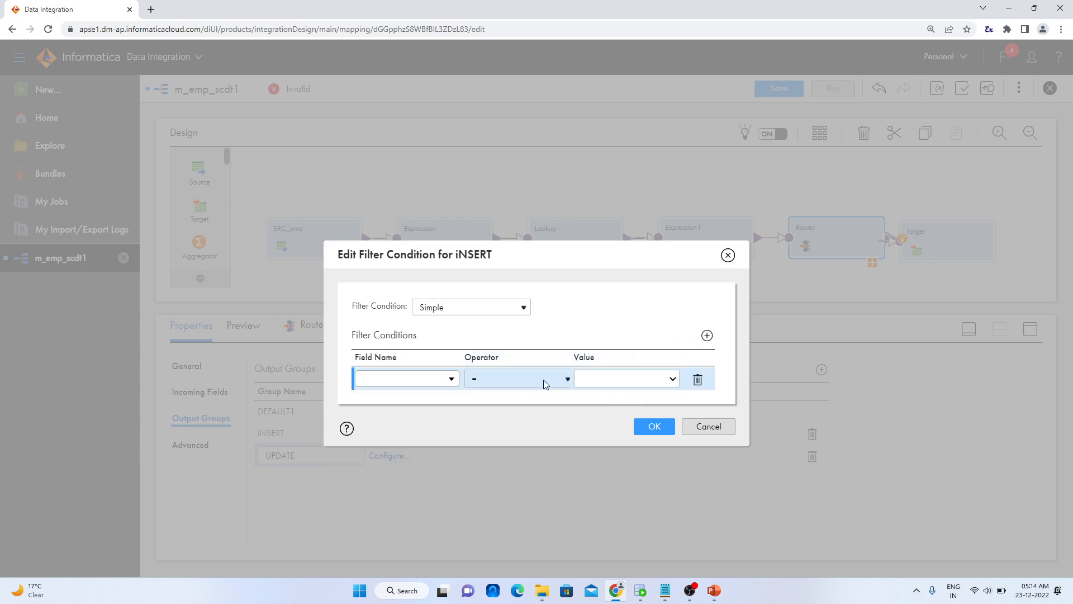
click(451, 381)
scroll(417, 485, down, 1)
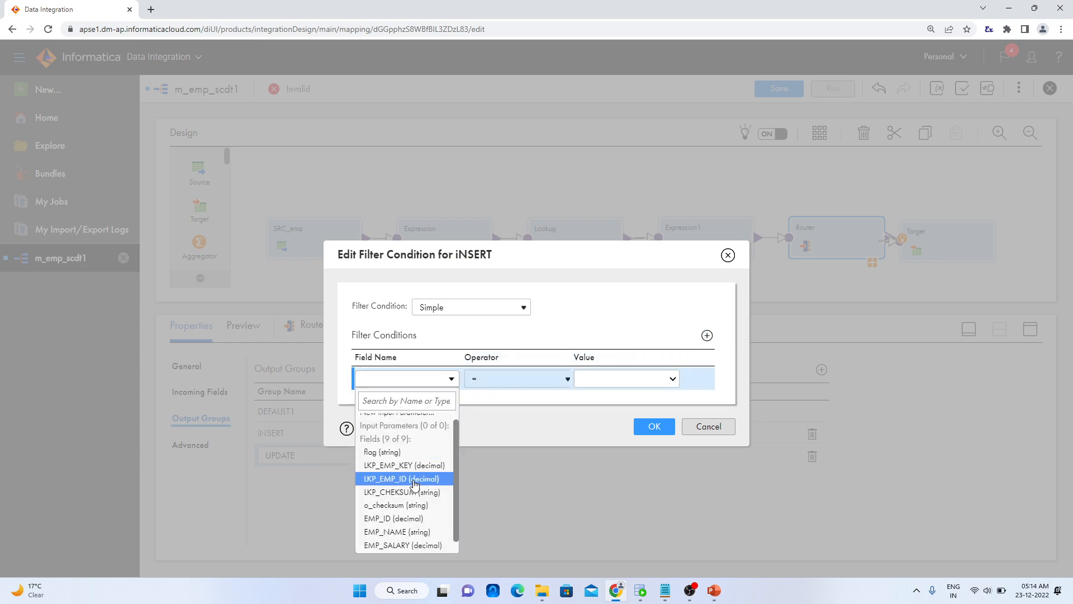
click(566, 309)
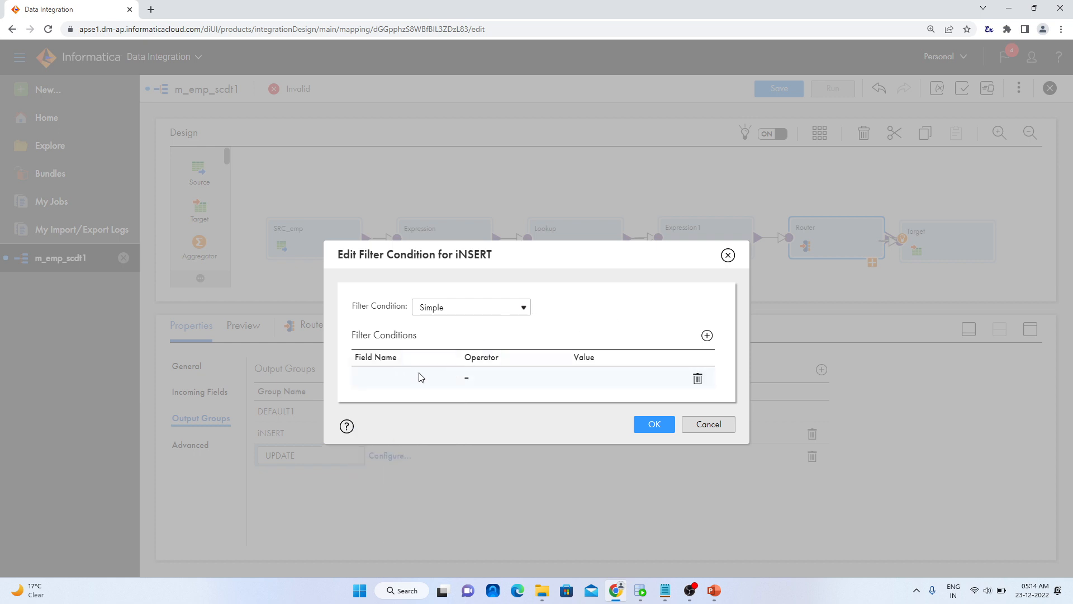
click(422, 387)
click(451, 379)
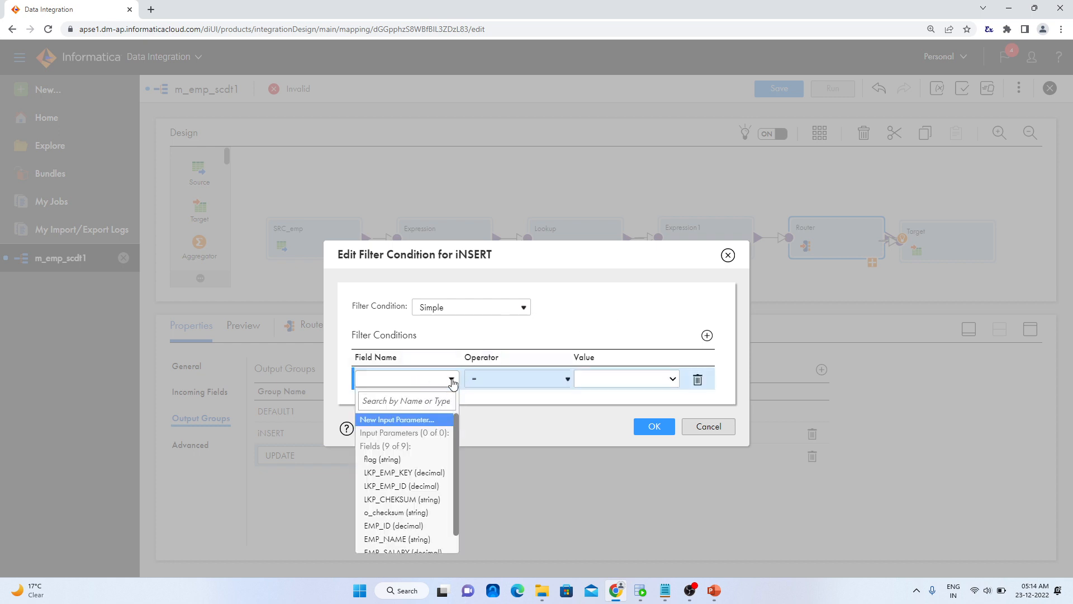
scroll(411, 480, down, 1)
click(582, 289)
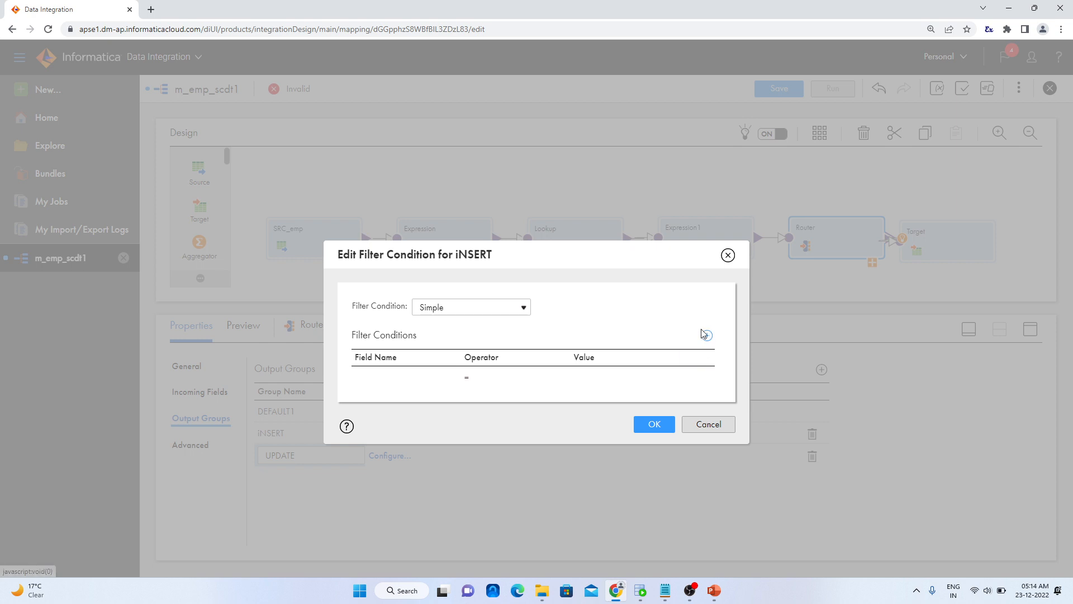
Switch the iNSERT group's filter to an advanced condition, write flag='i', validate it and accept it
click(499, 315)
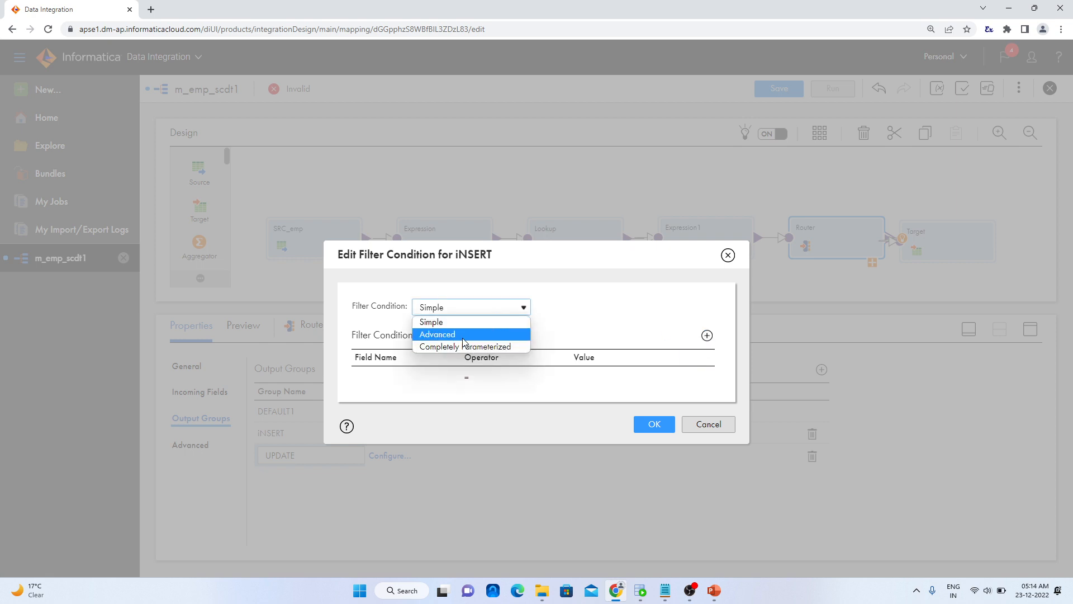
click(462, 335)
click(559, 398)
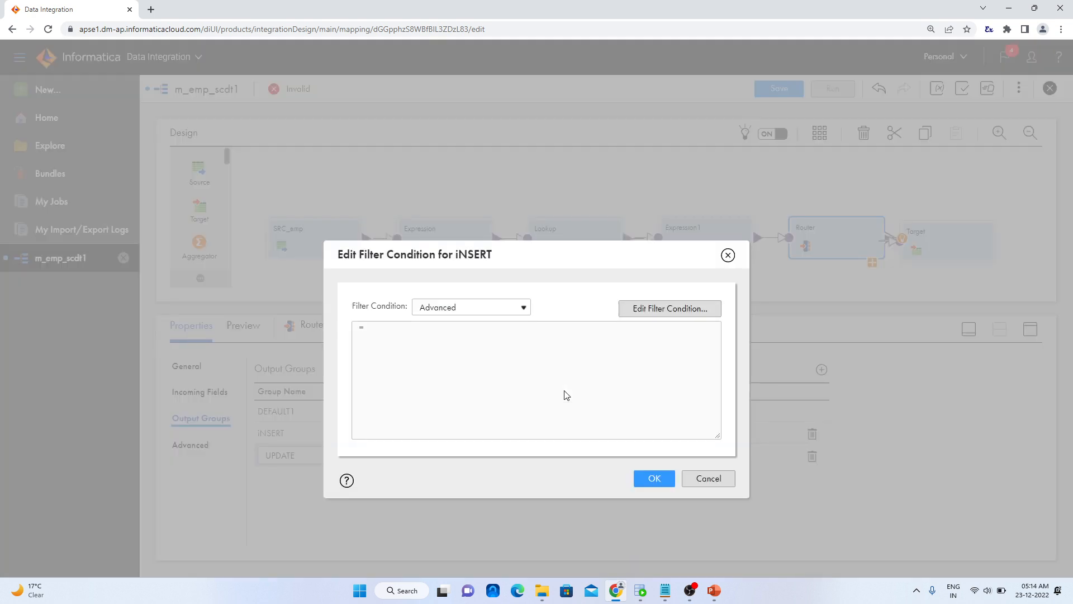
click(669, 310)
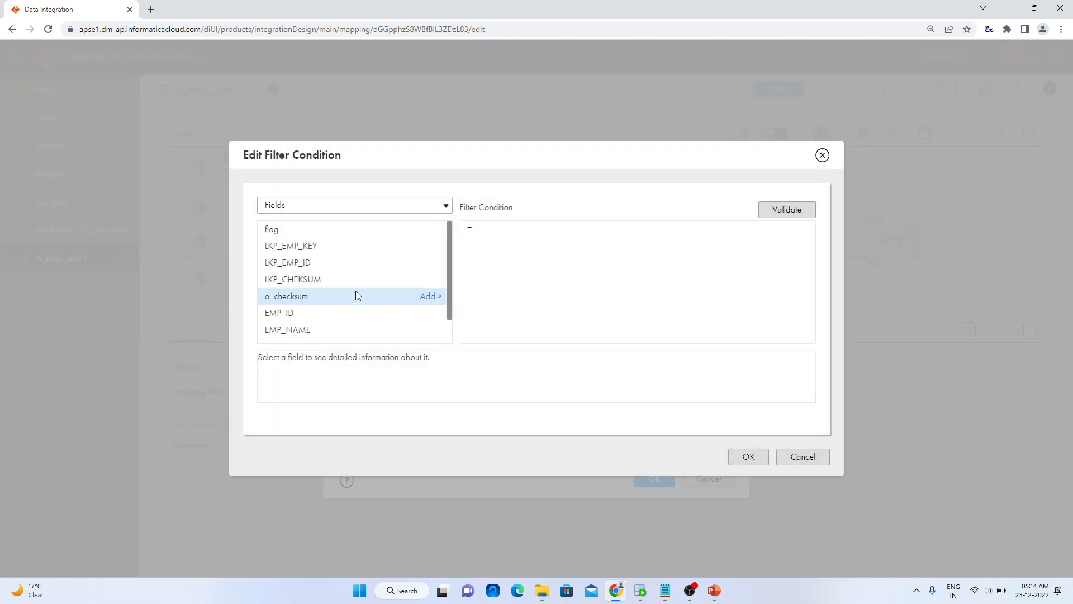
scroll(344, 299, down, 2)
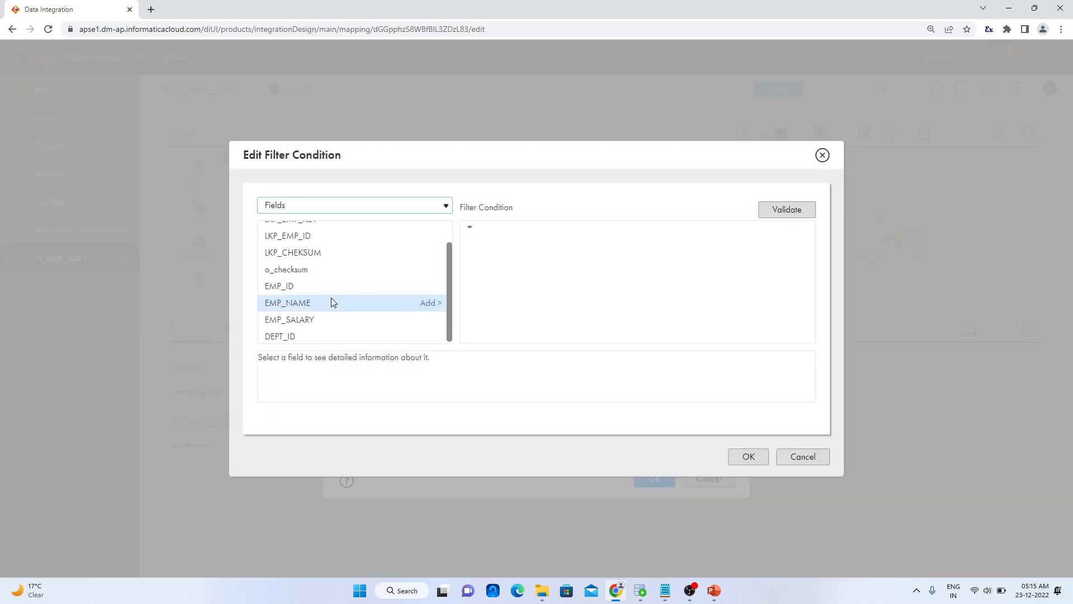
scroll(312, 313, up, 2)
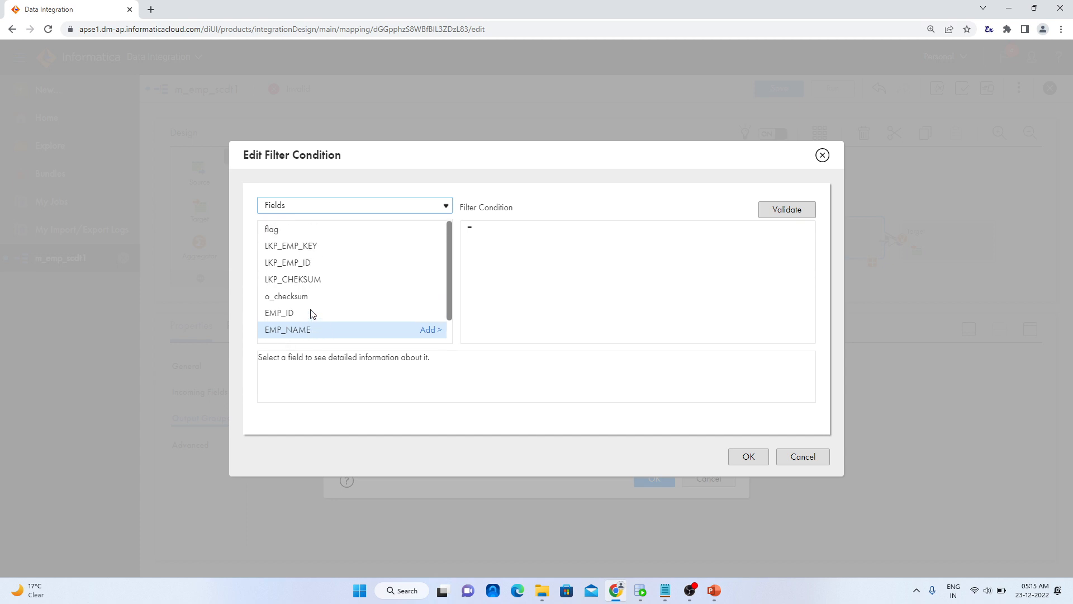
click(280, 231)
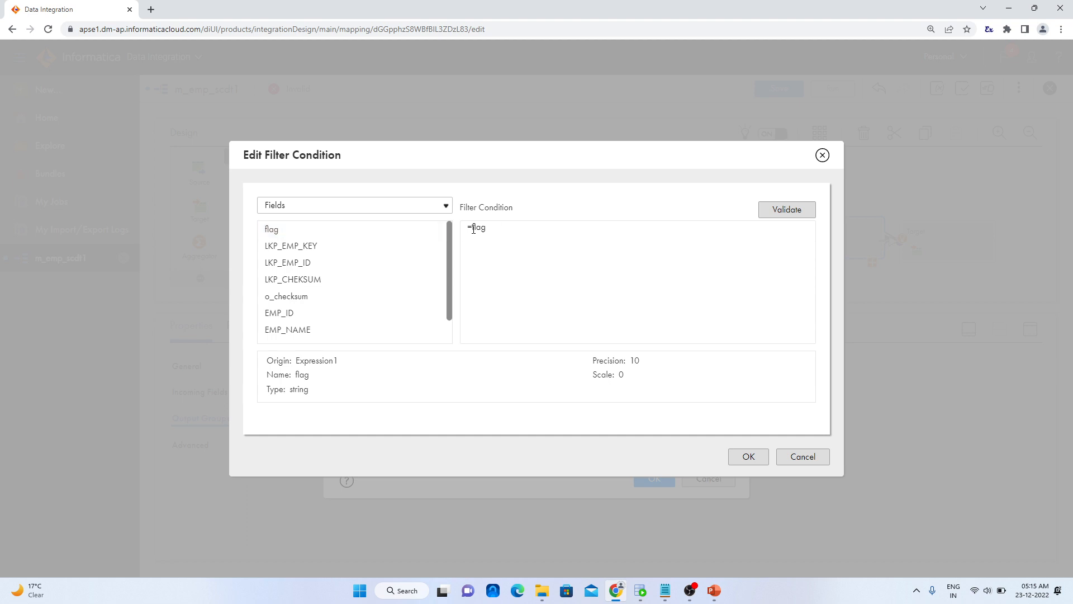
key(BackSpace)
click(790, 209)
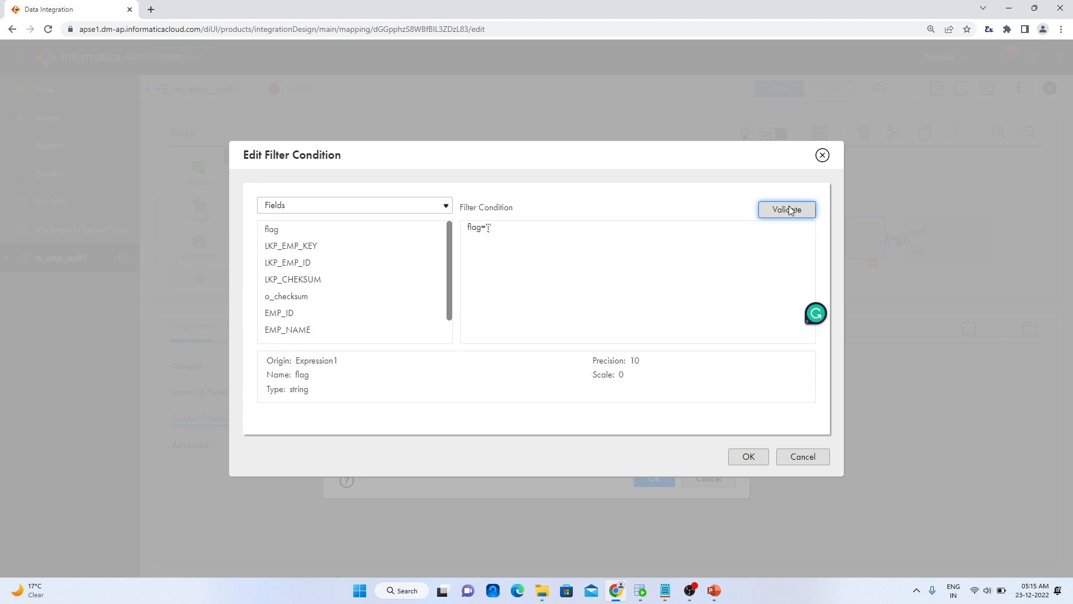
click(749, 457)
click(654, 479)
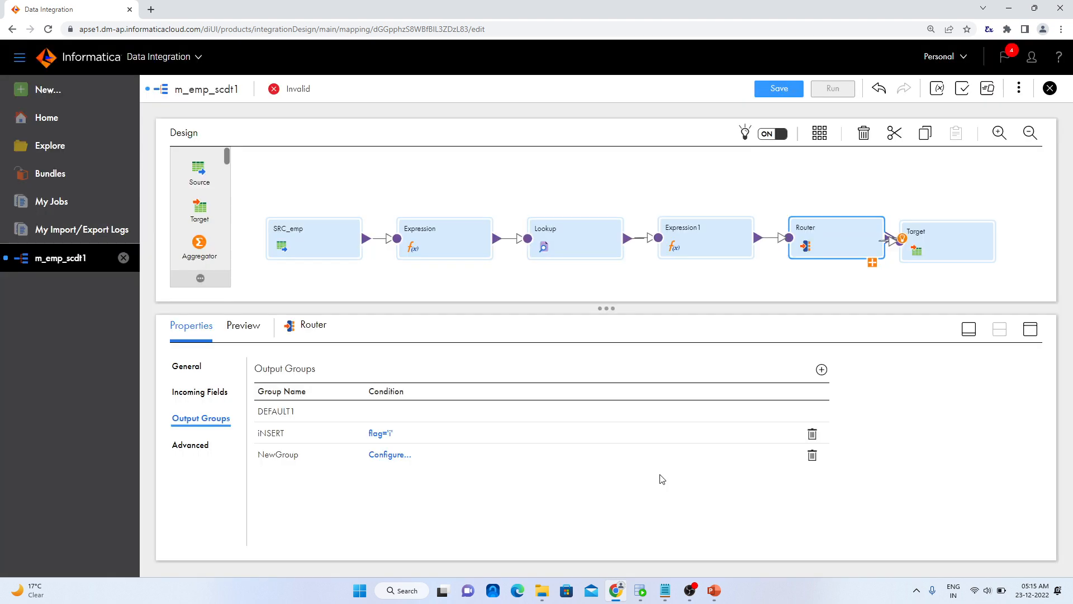
Give the Router's NewGroup output group a simple filter condition where flag equals U
click(400, 455)
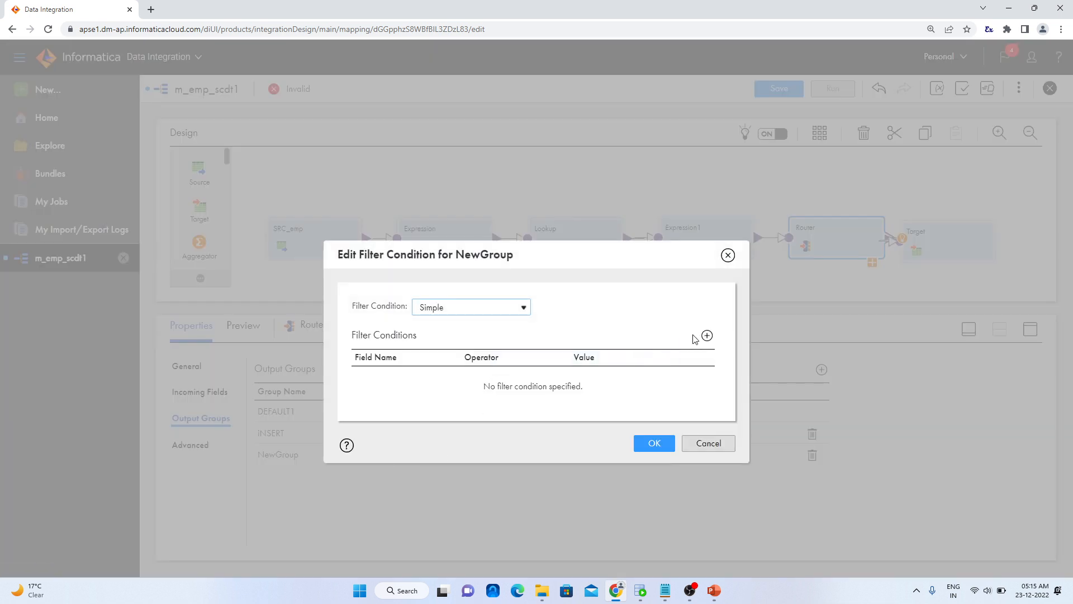
click(706, 336)
click(451, 380)
click(452, 380)
click(450, 378)
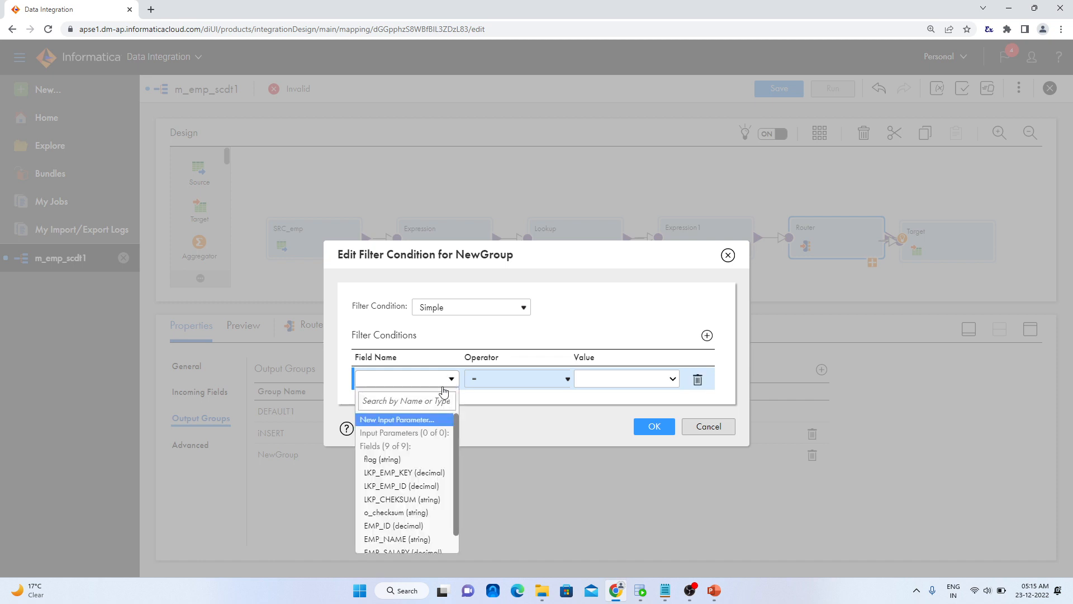
click(407, 458)
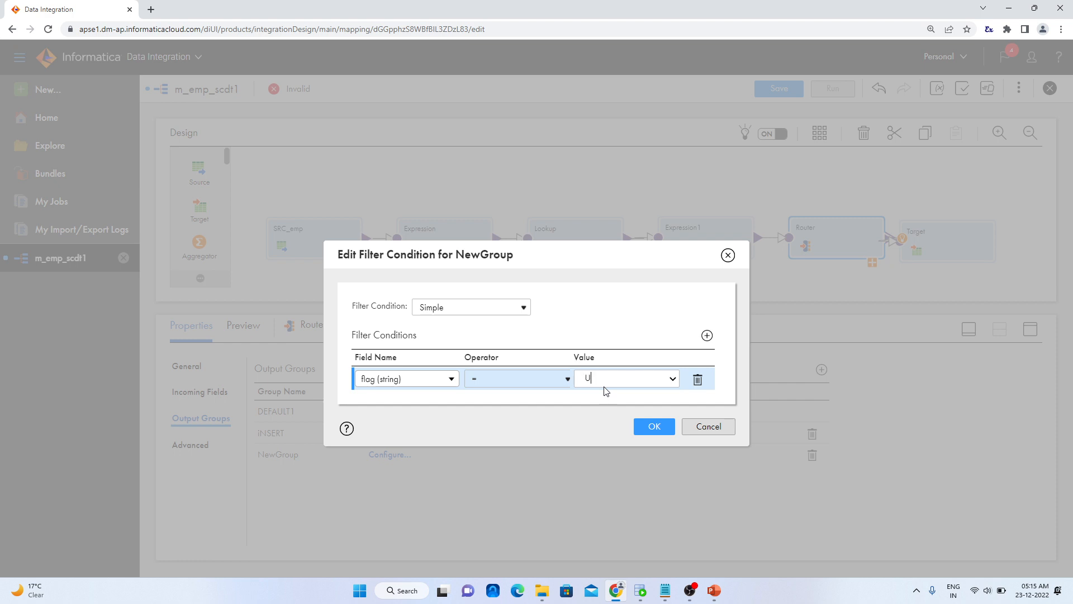
click(653, 427)
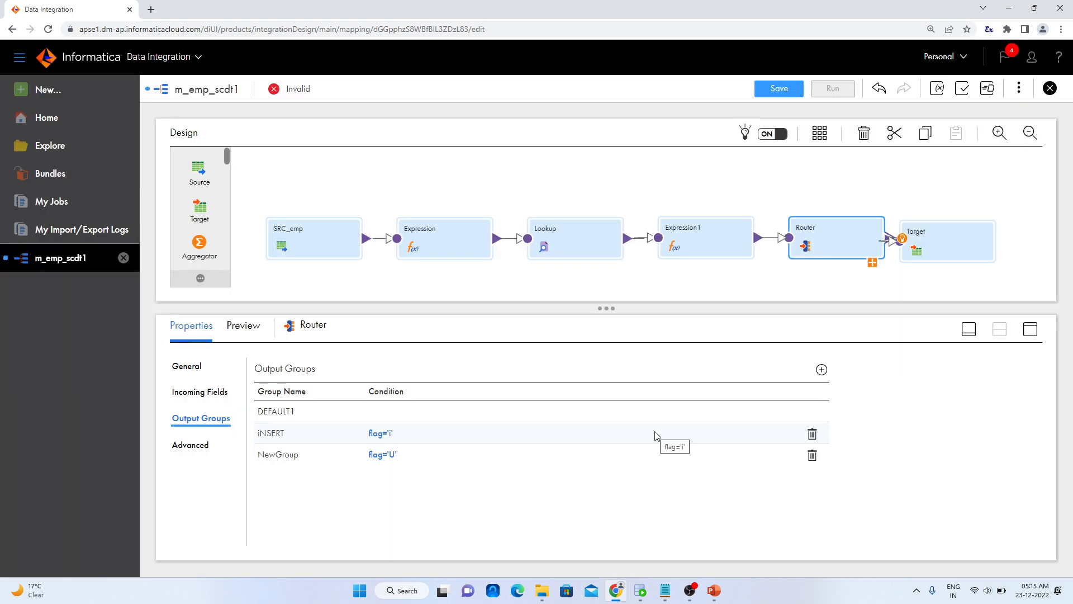
Switch the iNSERT group's filter back to Simple and define the condition flag = I with an uppercase I
click(383, 435)
click(520, 313)
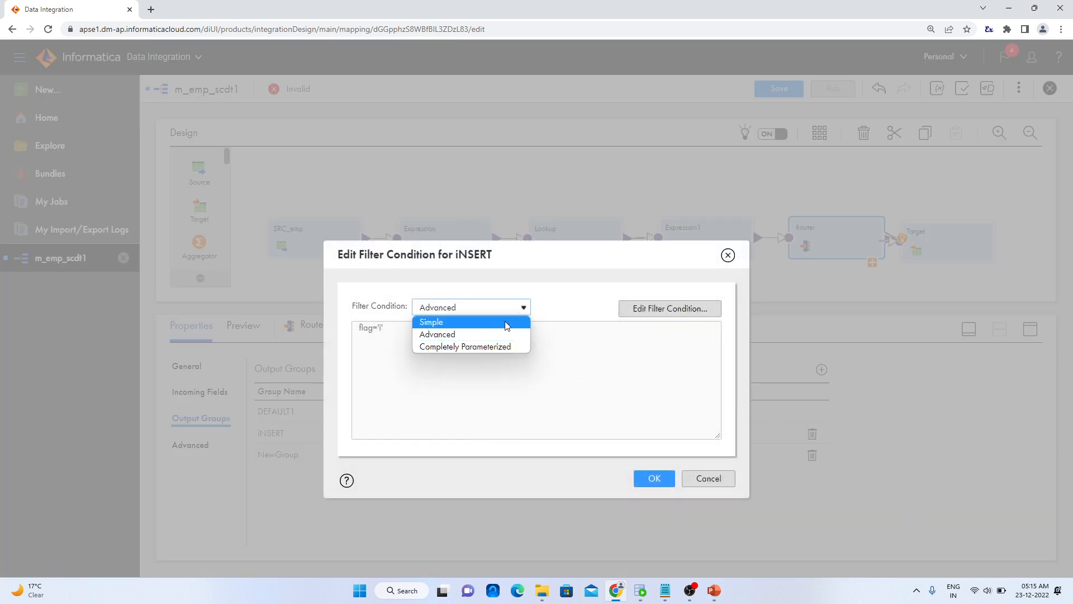
click(506, 320)
click(549, 383)
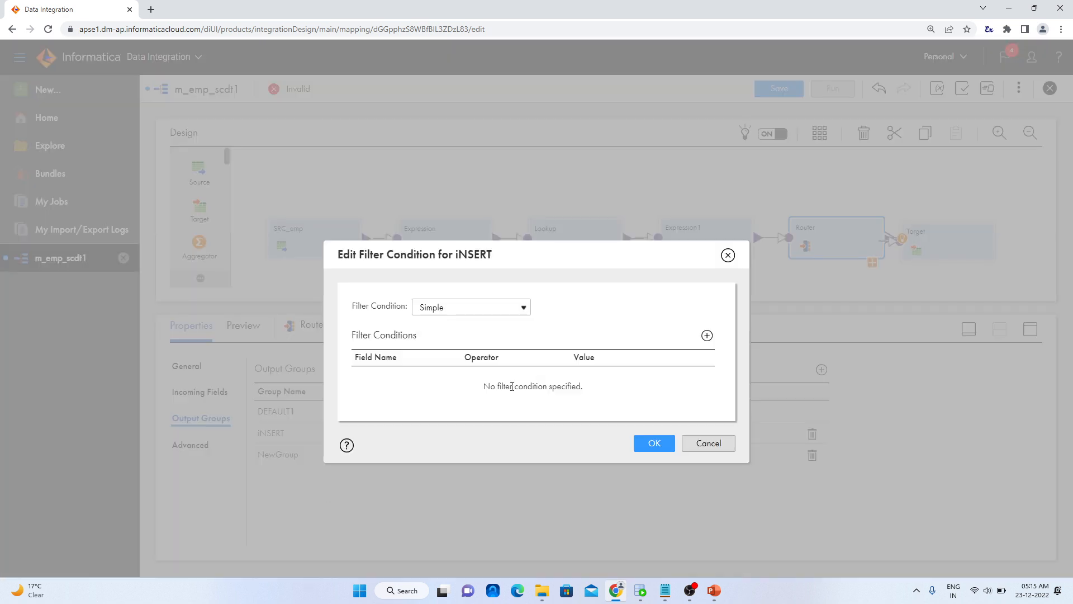
click(708, 335)
click(451, 379)
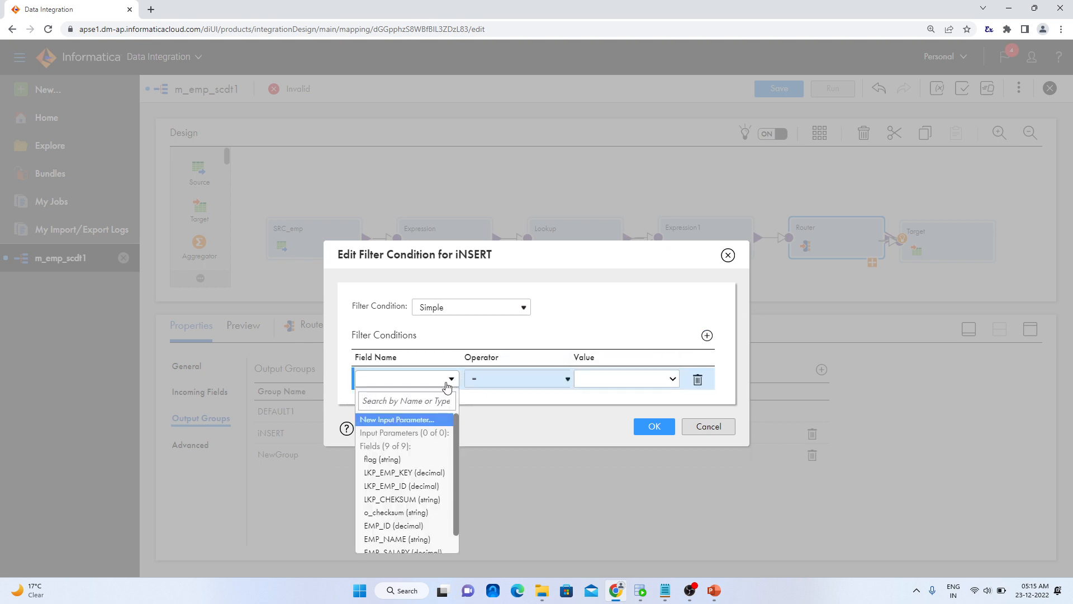
click(422, 459)
click(605, 380)
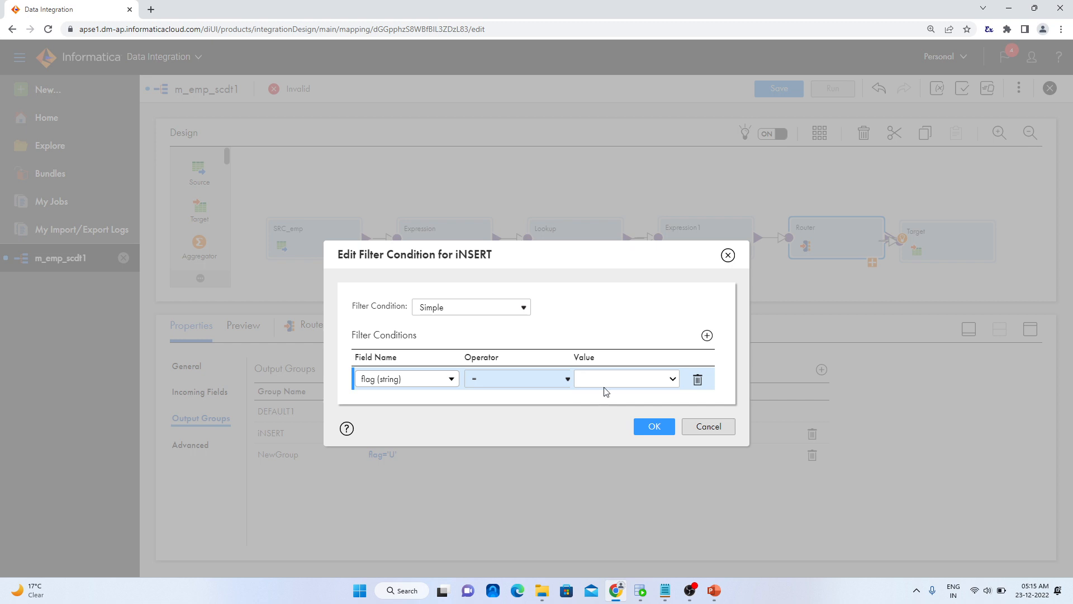
click(671, 424)
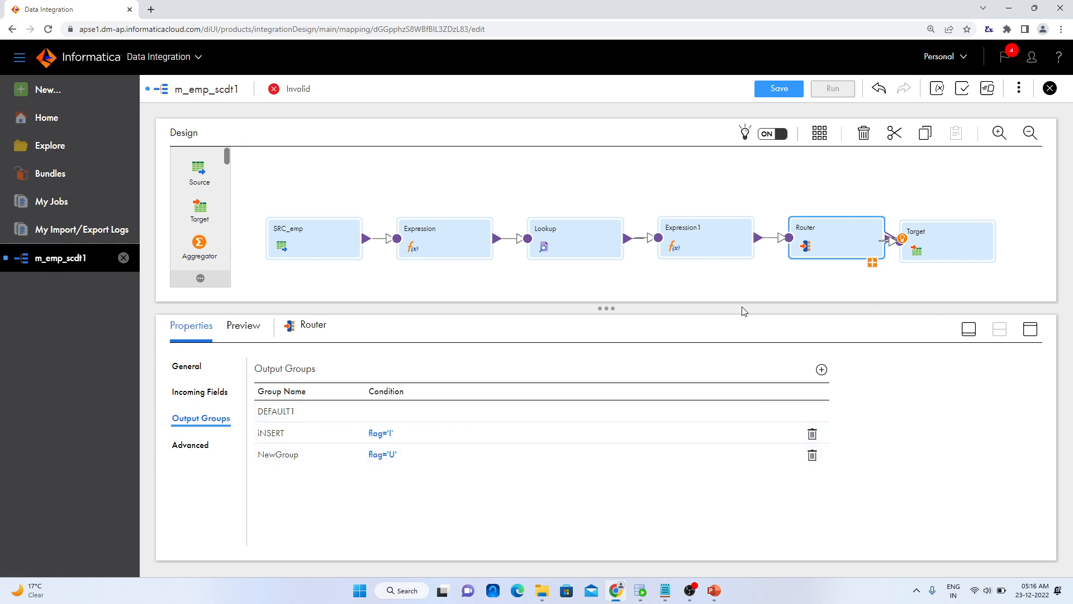
Enlarge the design canvas, expand the Router's output groups, and reposition the Router and Target to leave space between them
drag(602, 306, 604, 384)
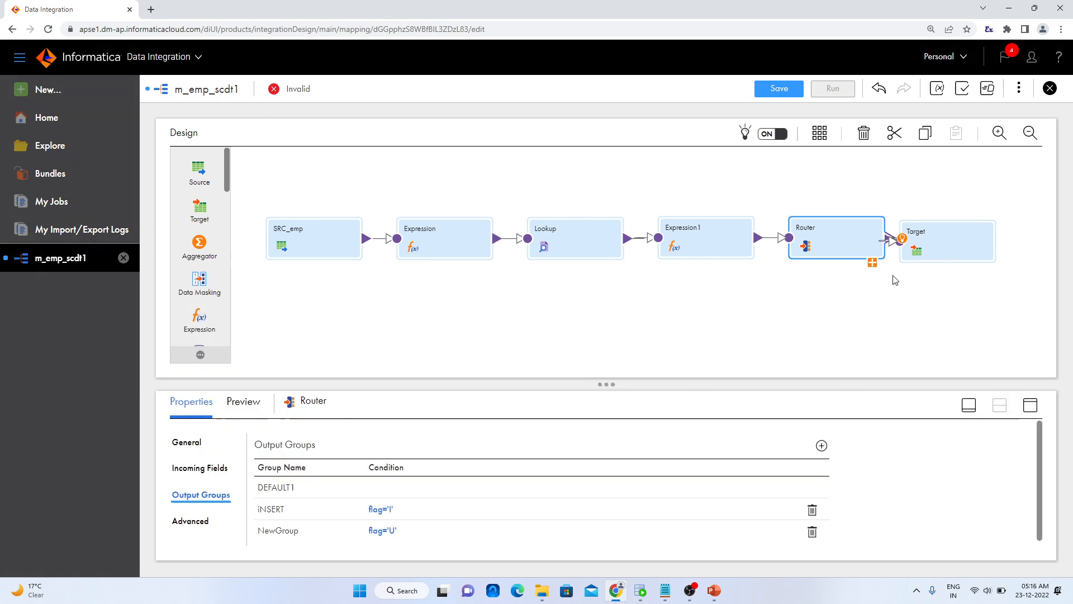
click(872, 263)
drag(840, 228, 815, 207)
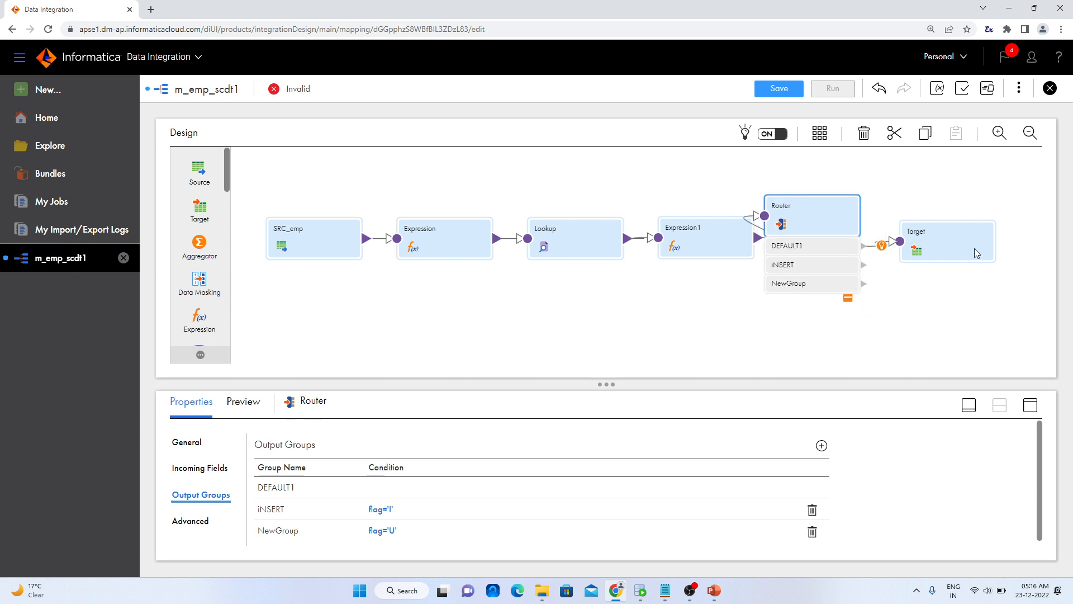
drag(957, 242, 990, 222)
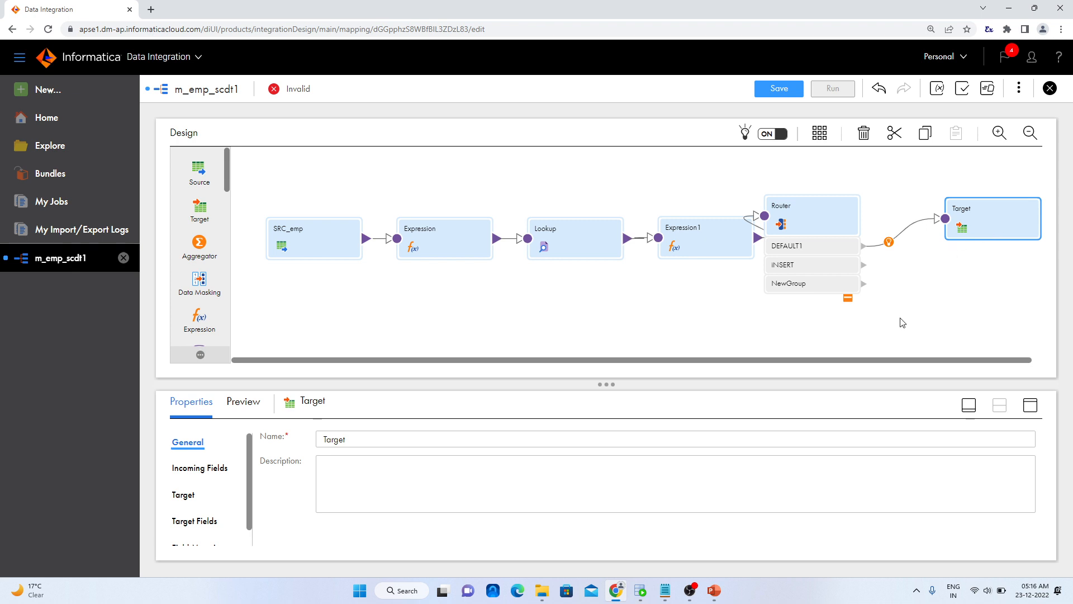
drag(900, 363, 956, 367)
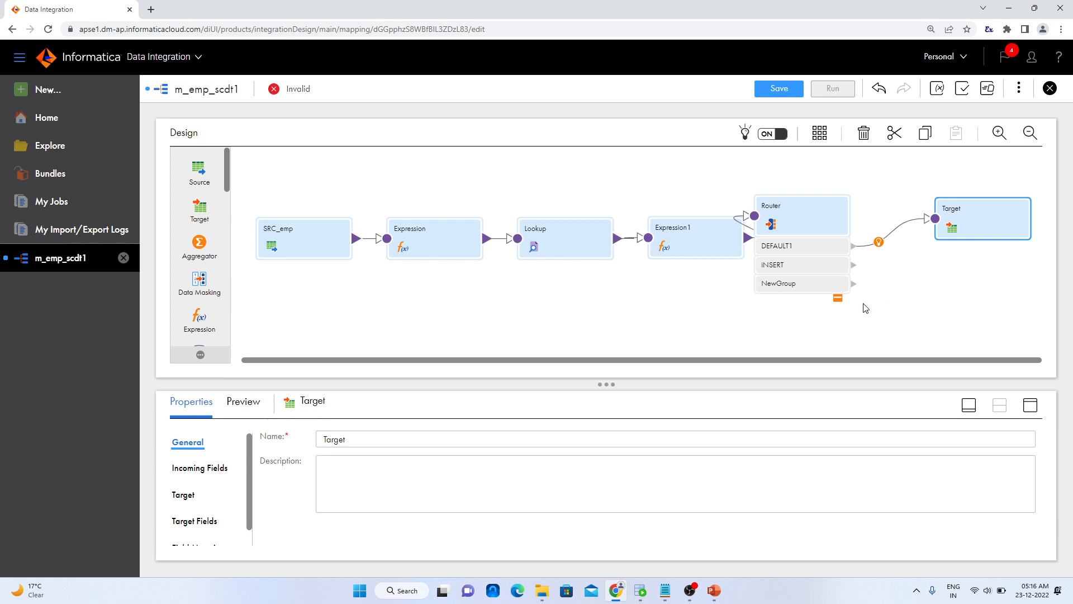
Add a Sequence transformation above the Router and disable its incoming fields in the advanced properties
scroll(207, 262, down, 5)
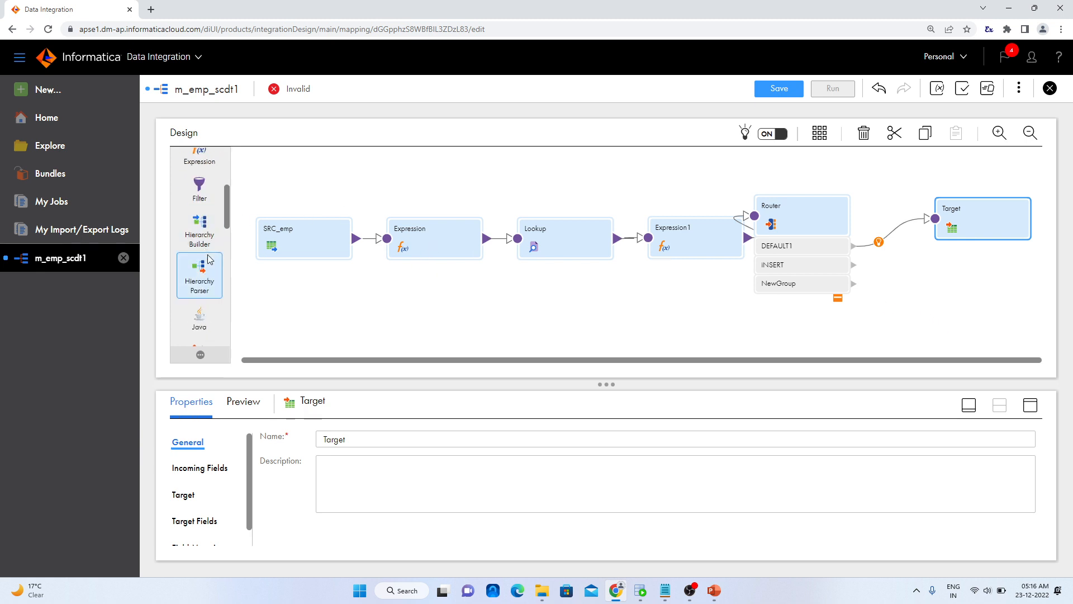
scroll(210, 272, down, 4)
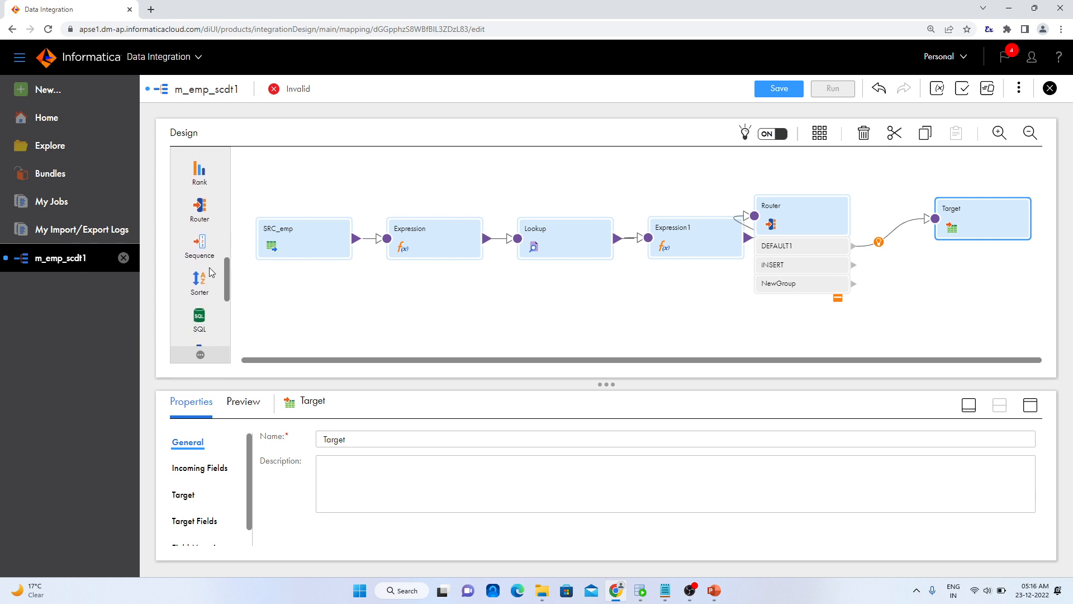
drag(211, 244, 680, 163)
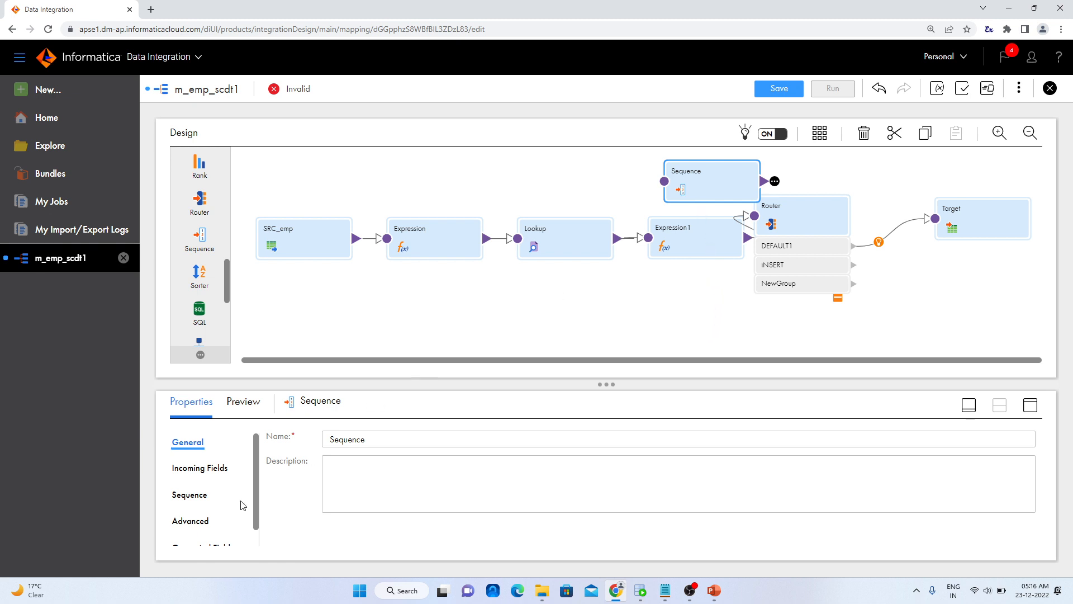
click(193, 518)
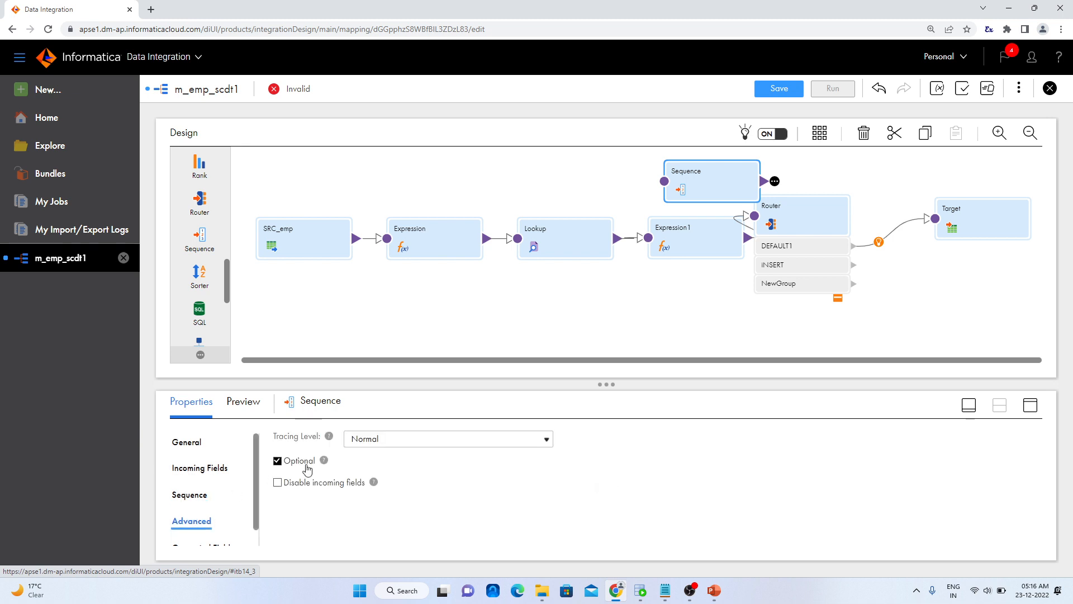
click(275, 484)
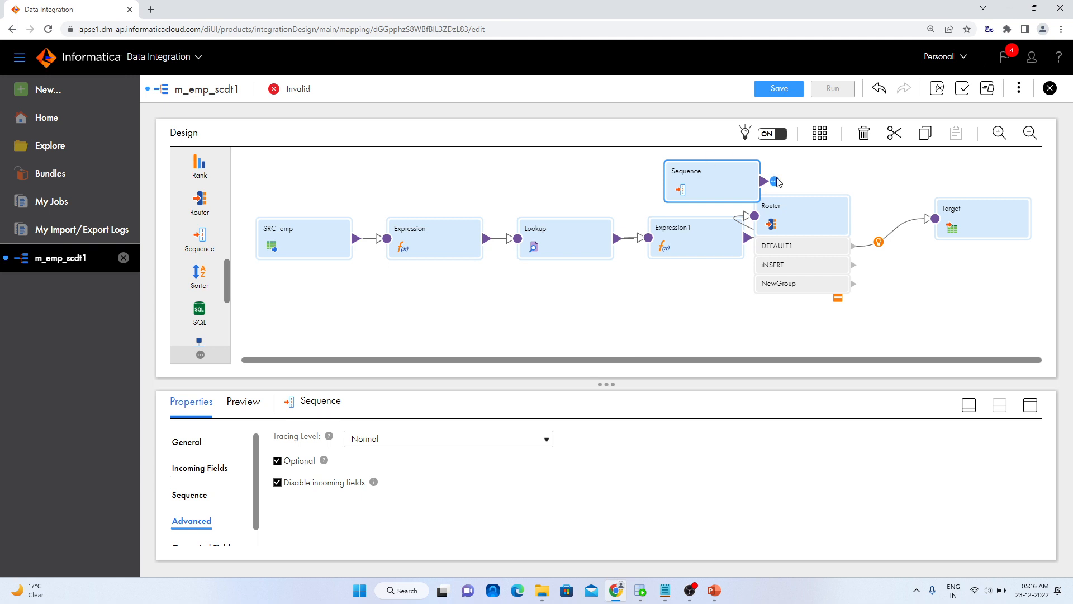
drag(732, 181, 827, 160)
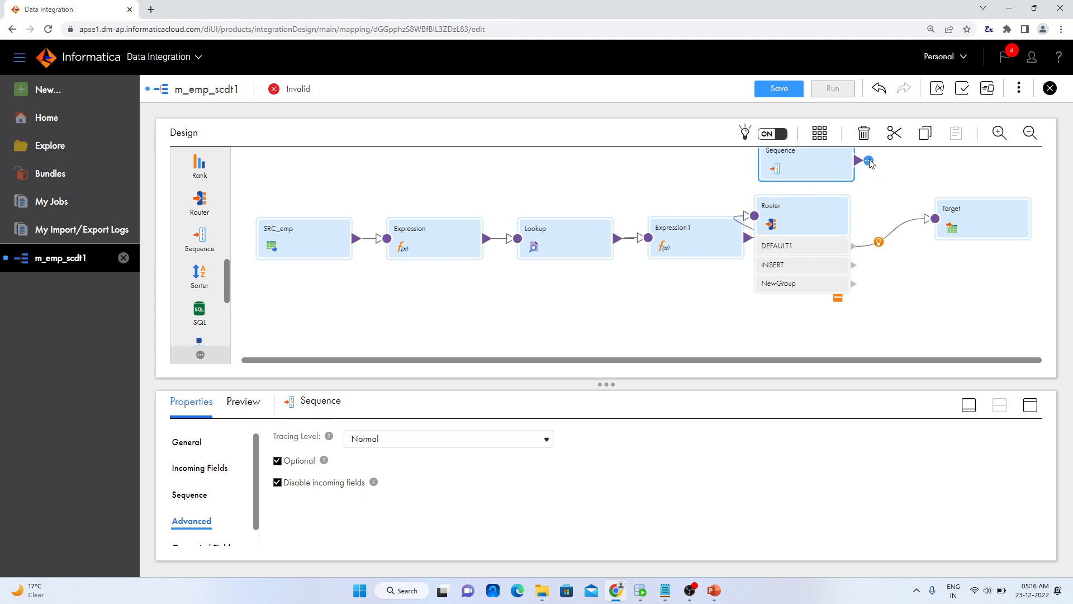
Delete the link from DEFAULT1 to the Target, move the Target lower, and link the iNSERT group to it instead
click(896, 232)
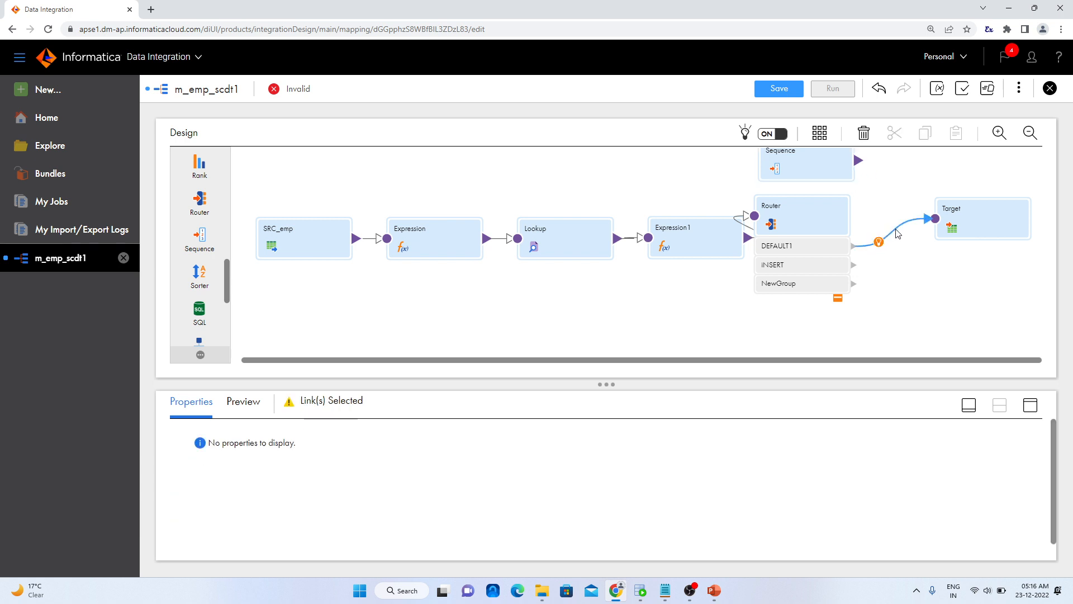
key(Delete)
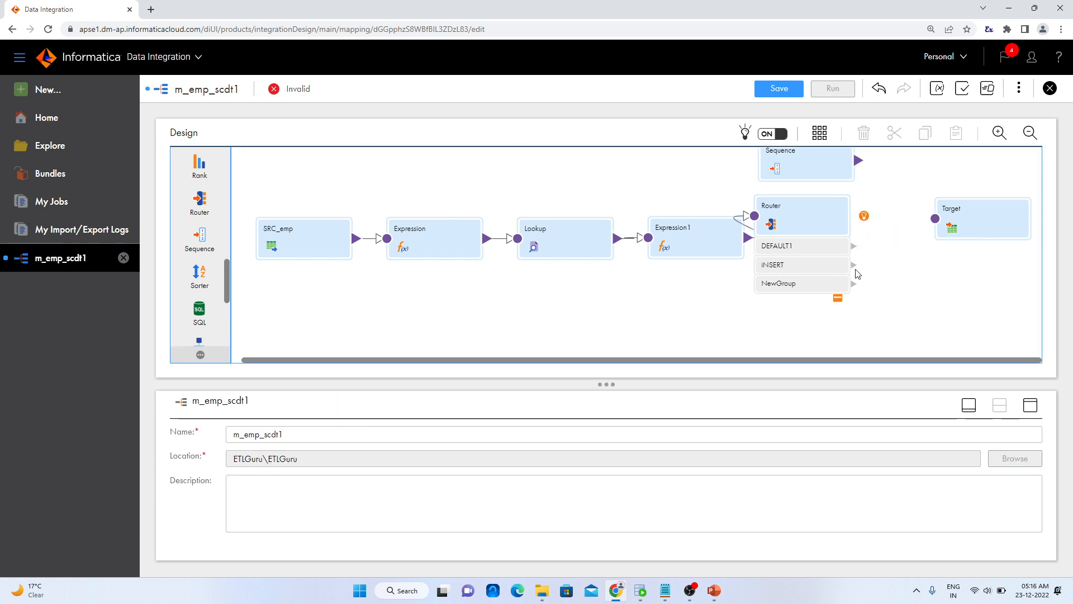
drag(855, 266, 920, 221)
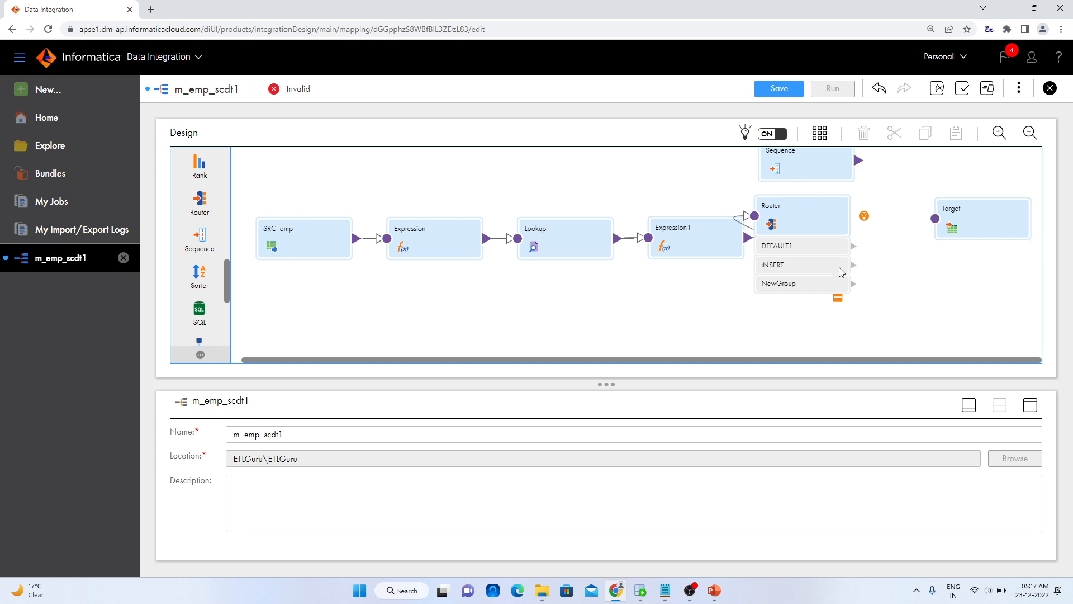
drag(855, 266, 946, 283)
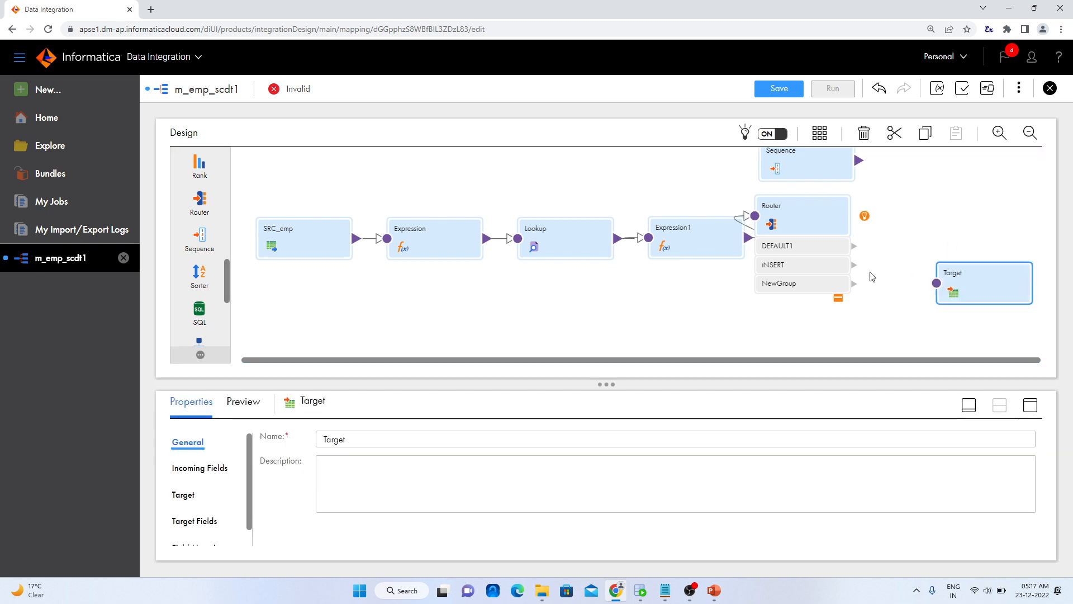
drag(855, 269, 936, 285)
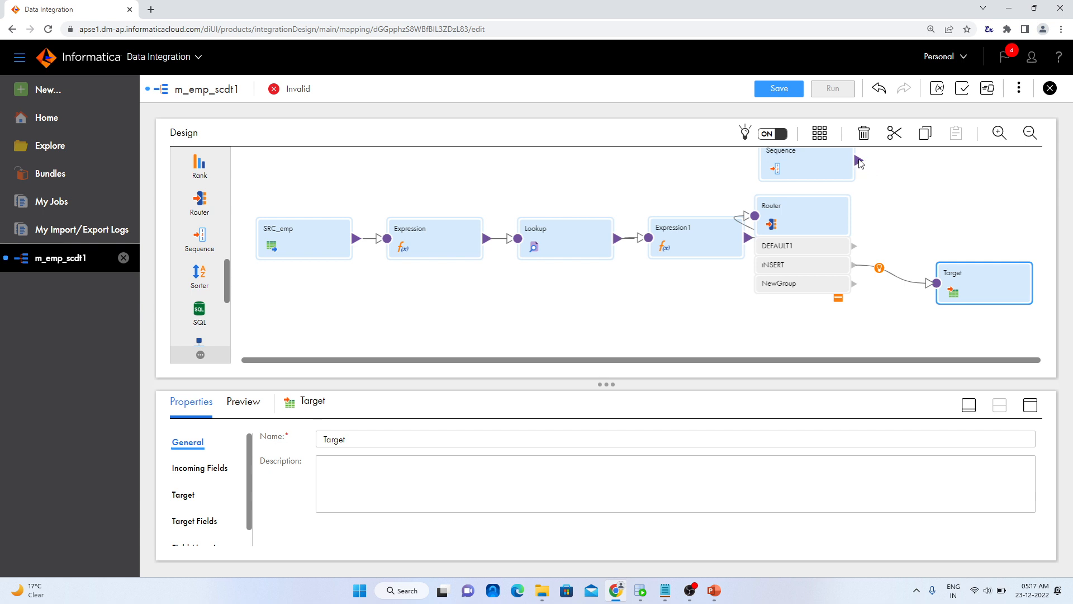
Link the Sequence output to the Target and open the Target's properties
drag(860, 162, 936, 285)
click(913, 302)
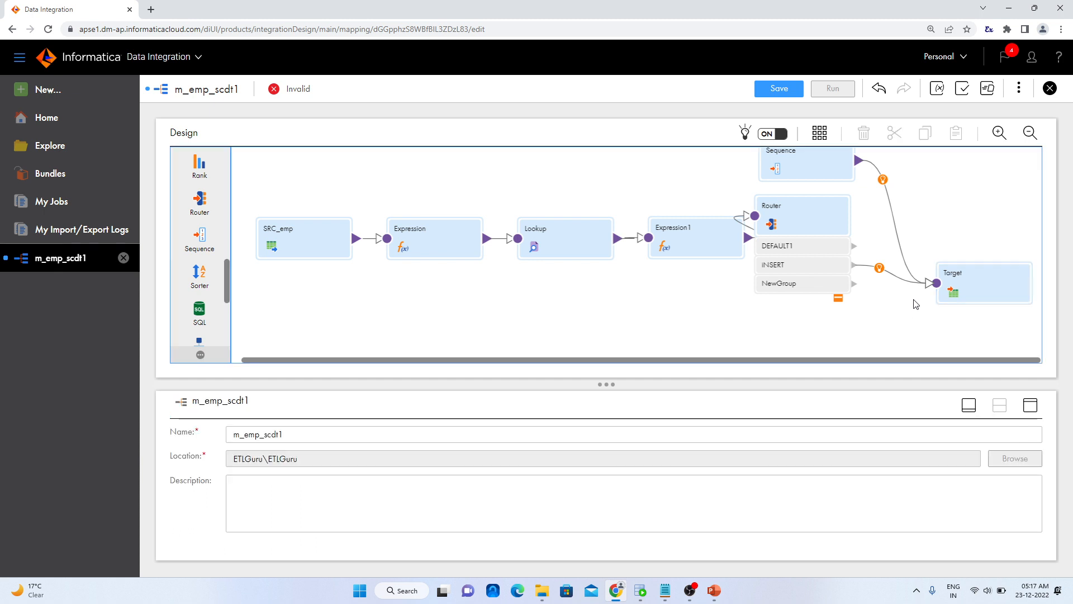
drag(857, 360, 949, 360)
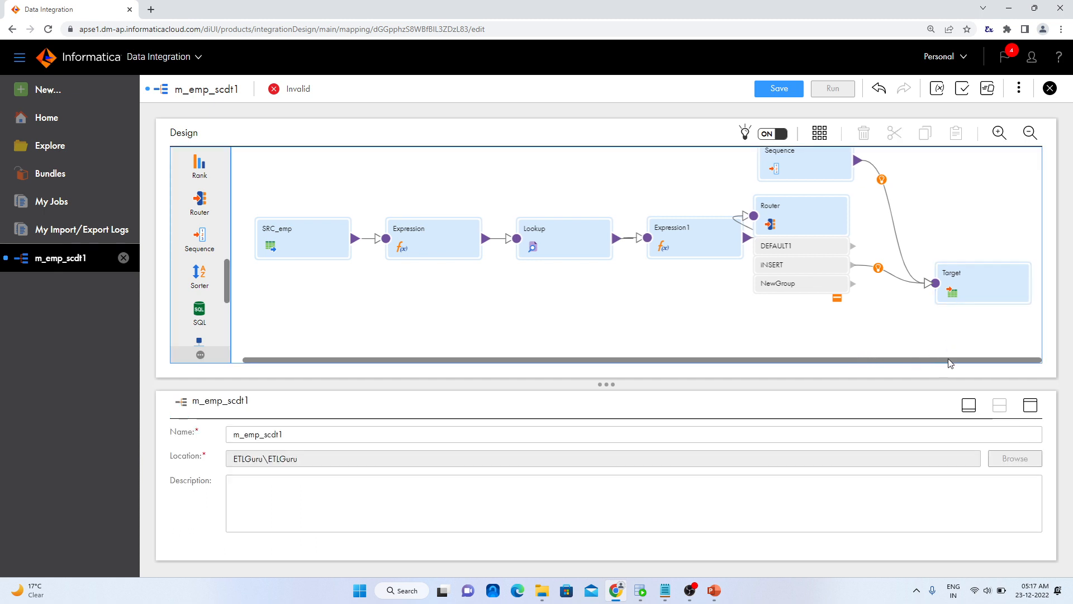
click(991, 290)
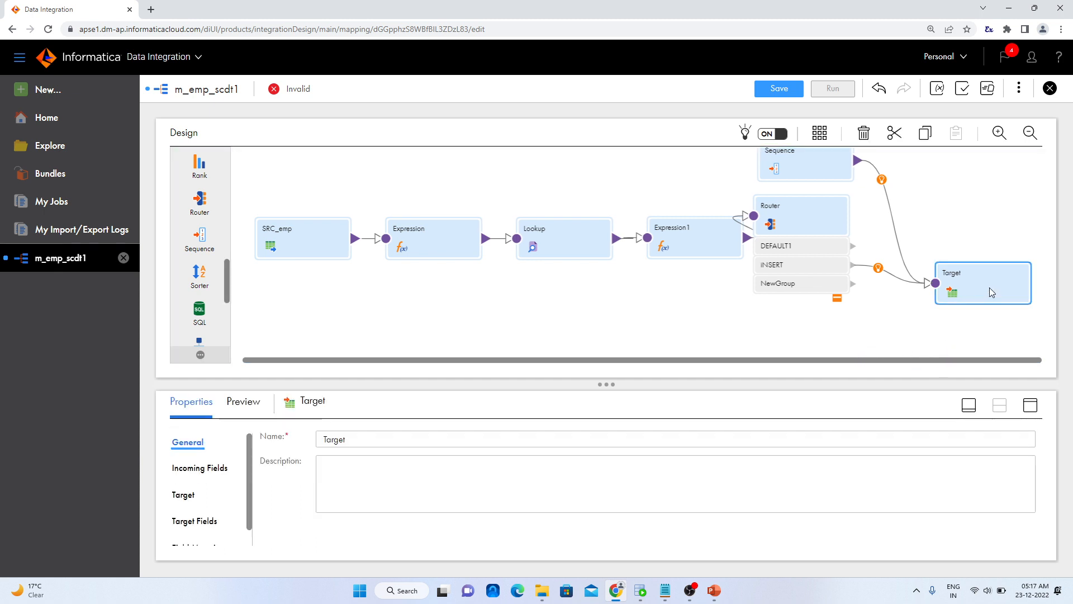
Set the Target's connection to Oracle_TGT_SA2 (Oracle) and review its remaining target settings
click(184, 495)
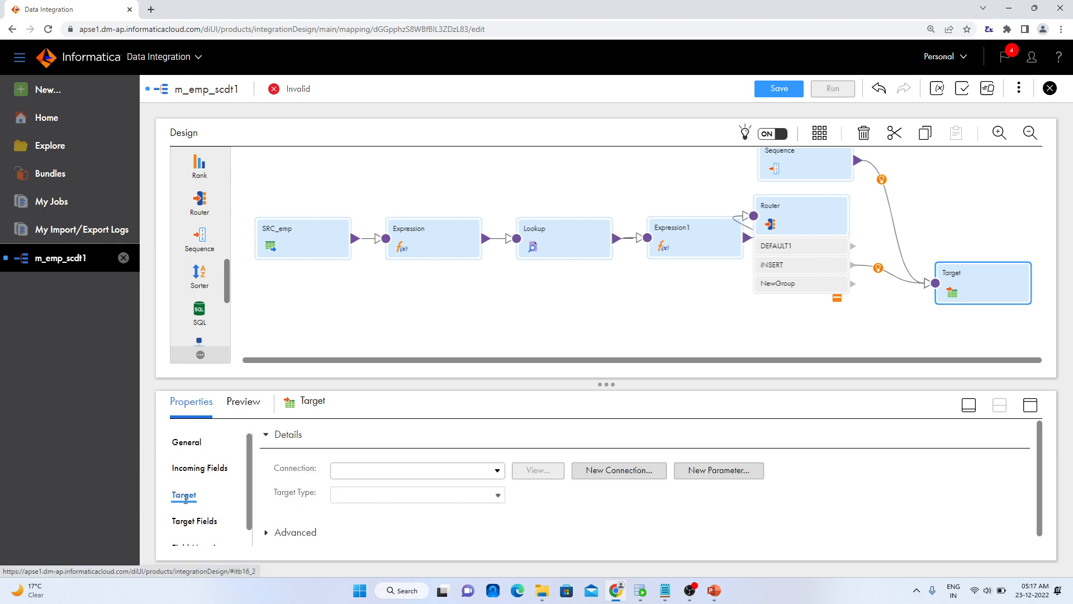
click(384, 474)
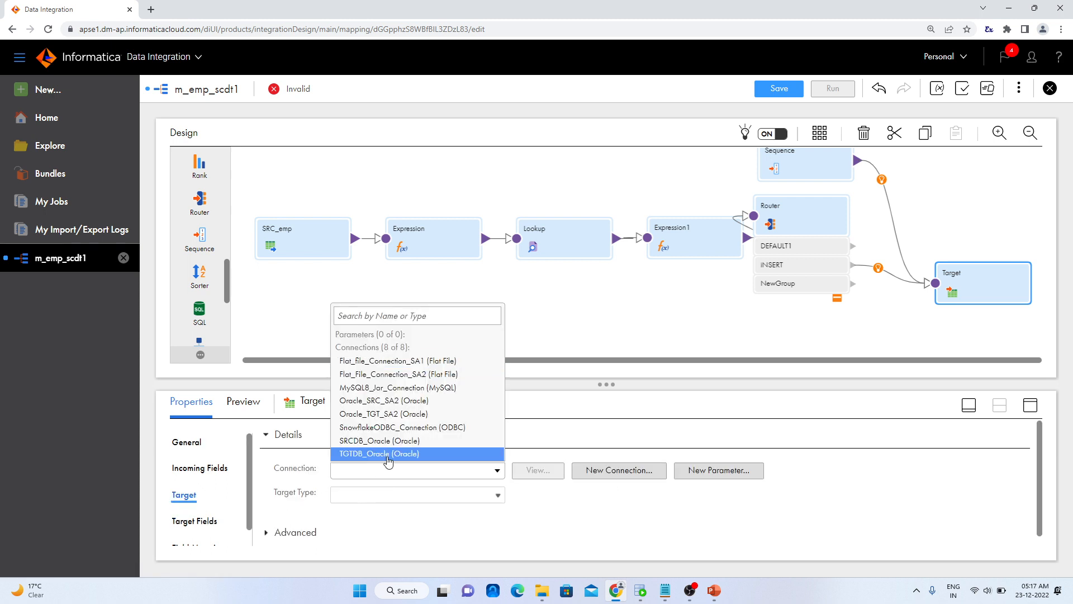
click(405, 419)
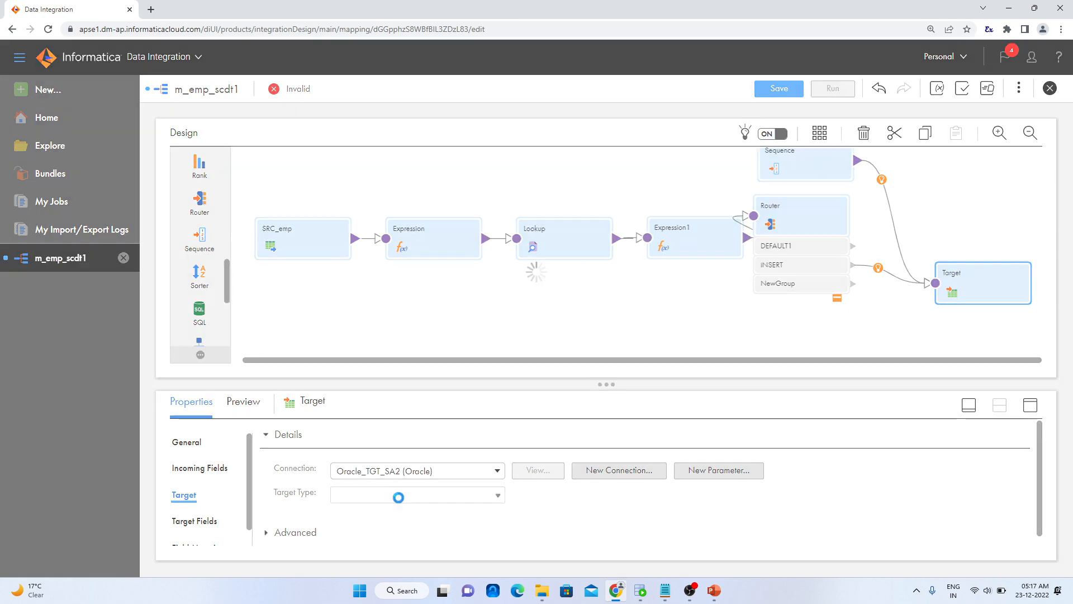
scroll(477, 518, down, 3)
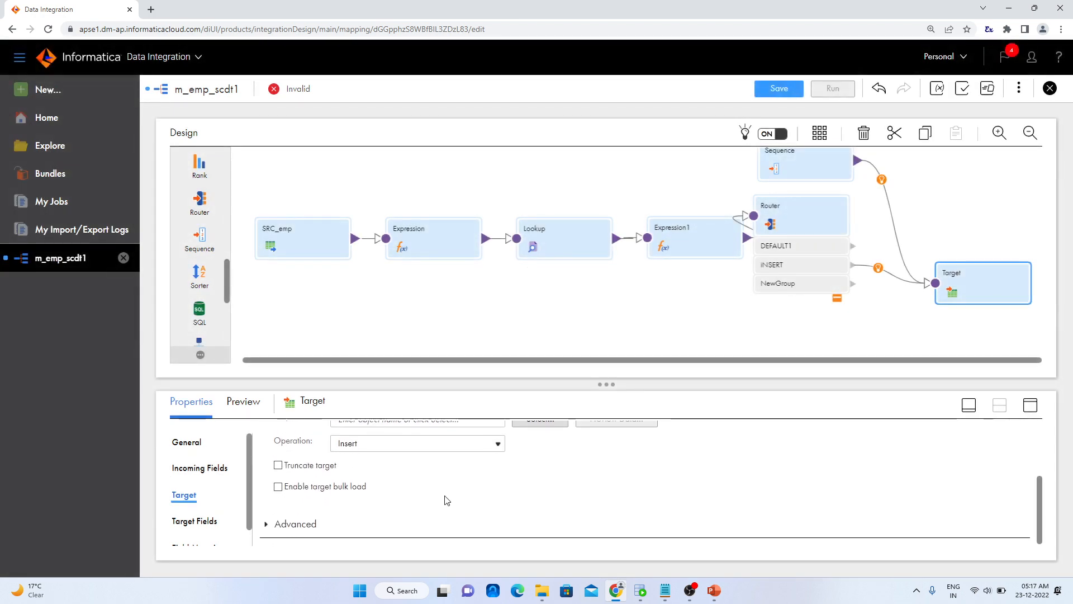
scroll(443, 501, up, 1)
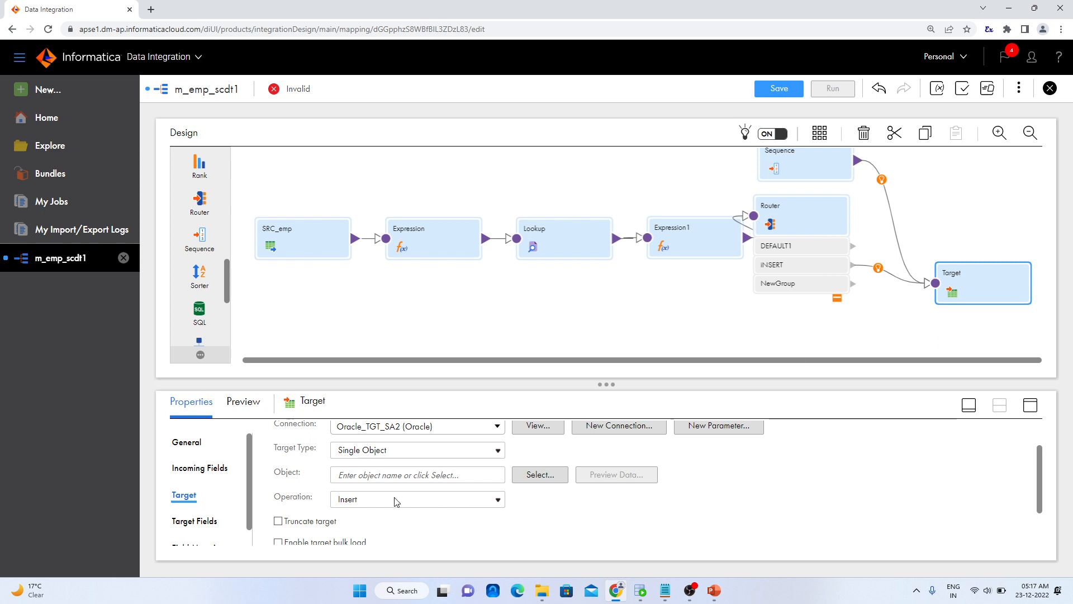
scroll(374, 503, down, 1)
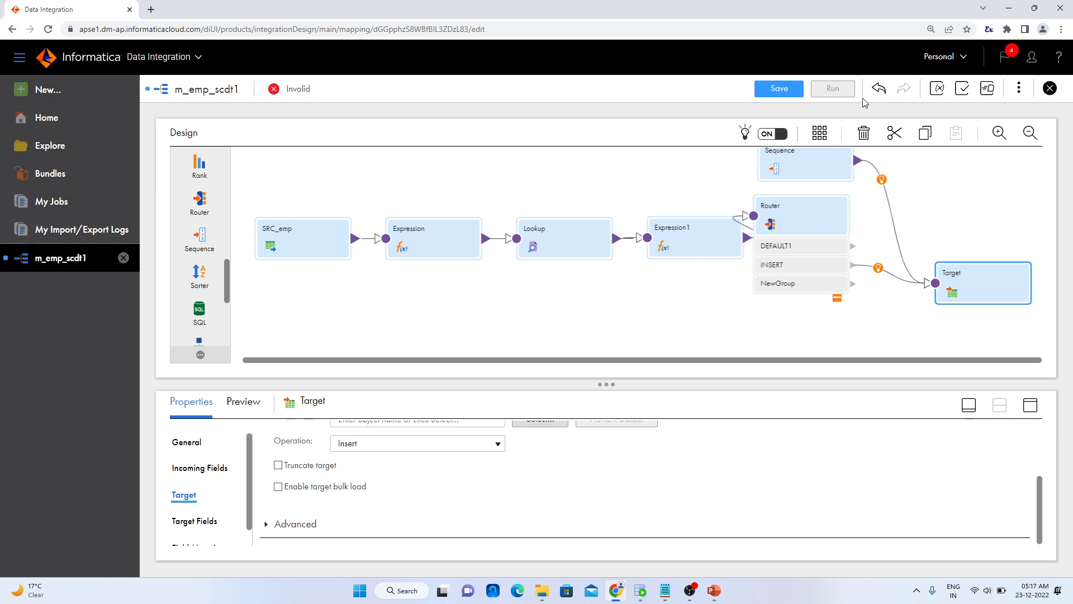
Duplicate the Target transformation and place the copy below the original, beside the Router
click(922, 137)
click(957, 137)
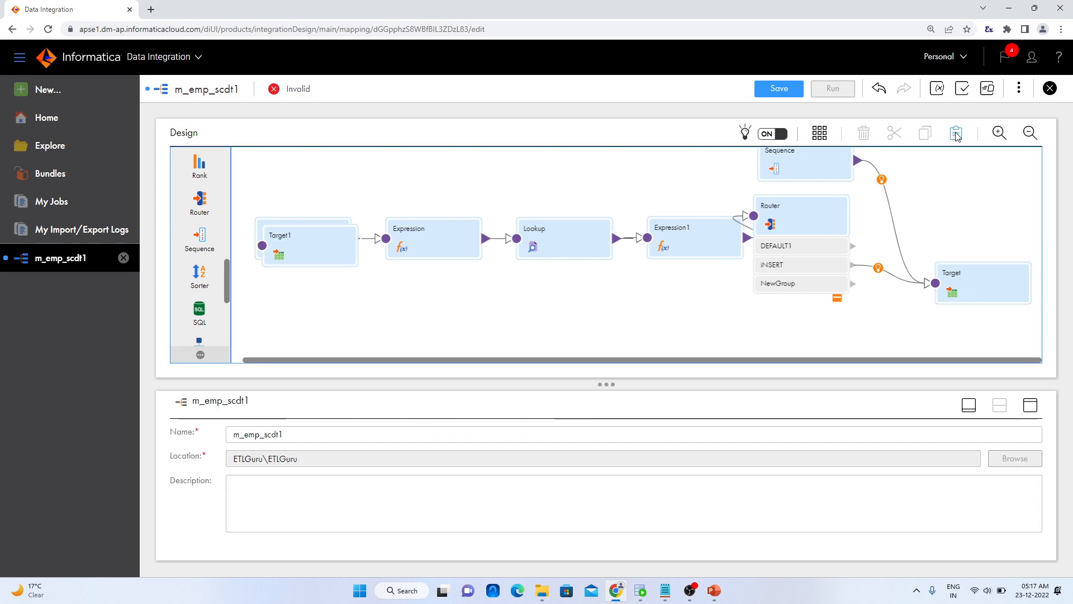
drag(356, 250, 830, 322)
Move the original Target up beside the Sequence, position the copy below it, and link the Router's NewGroup output to the copy
drag(950, 269, 944, 162)
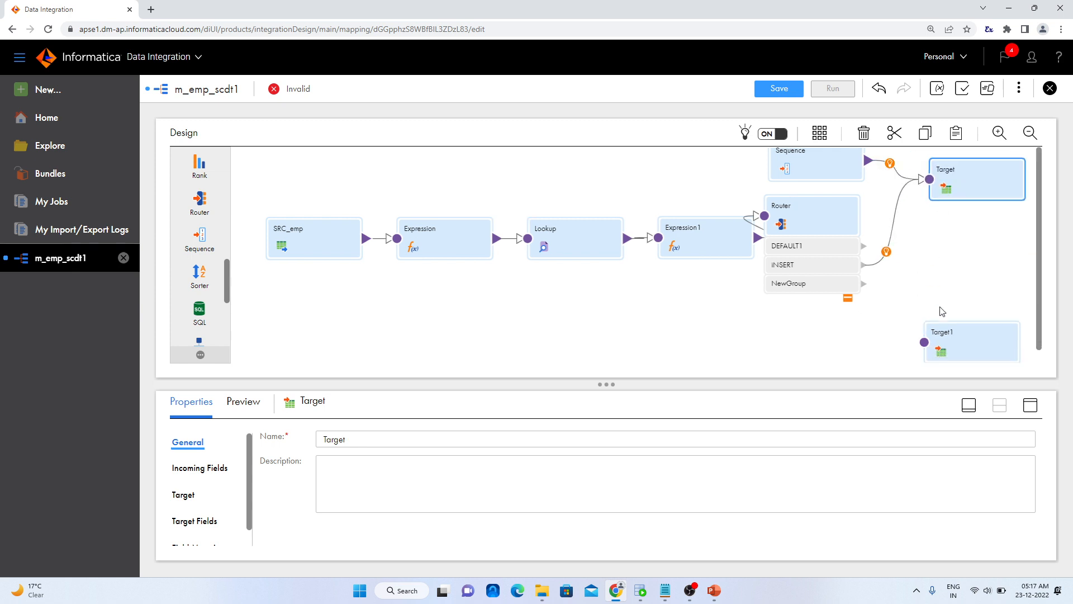
drag(950, 324, 944, 264)
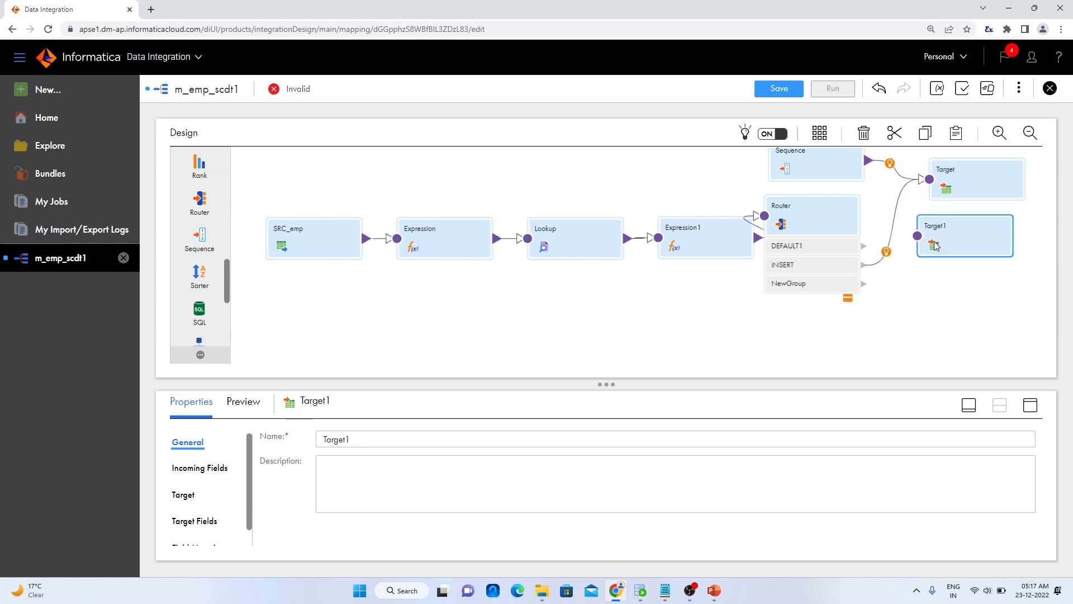
drag(861, 285, 957, 262)
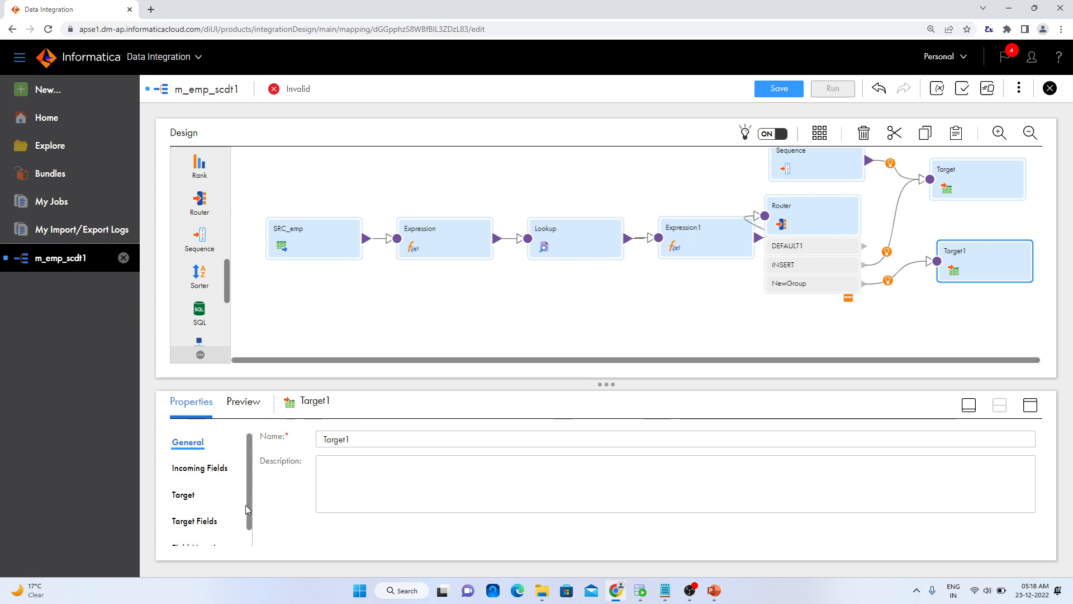
Set the target operation of Target1 to Update
click(183, 495)
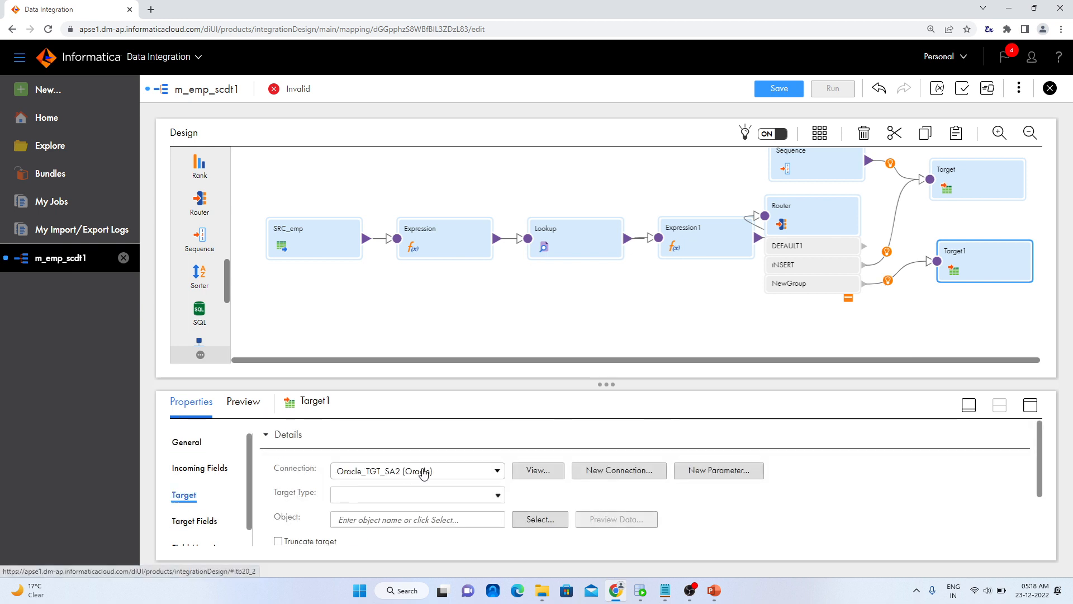
scroll(455, 492, down, 1)
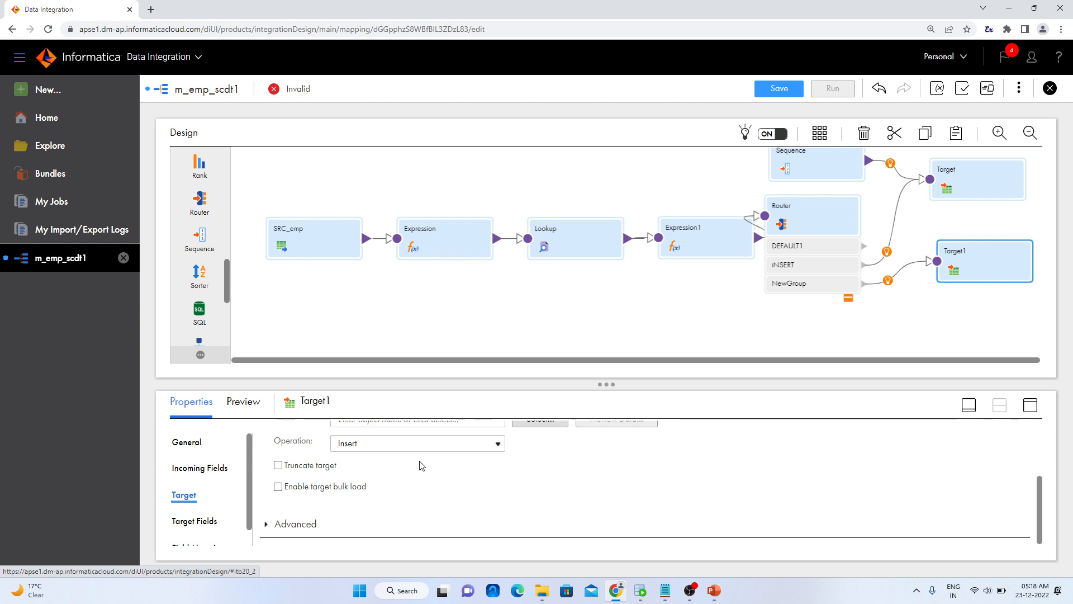
click(425, 445)
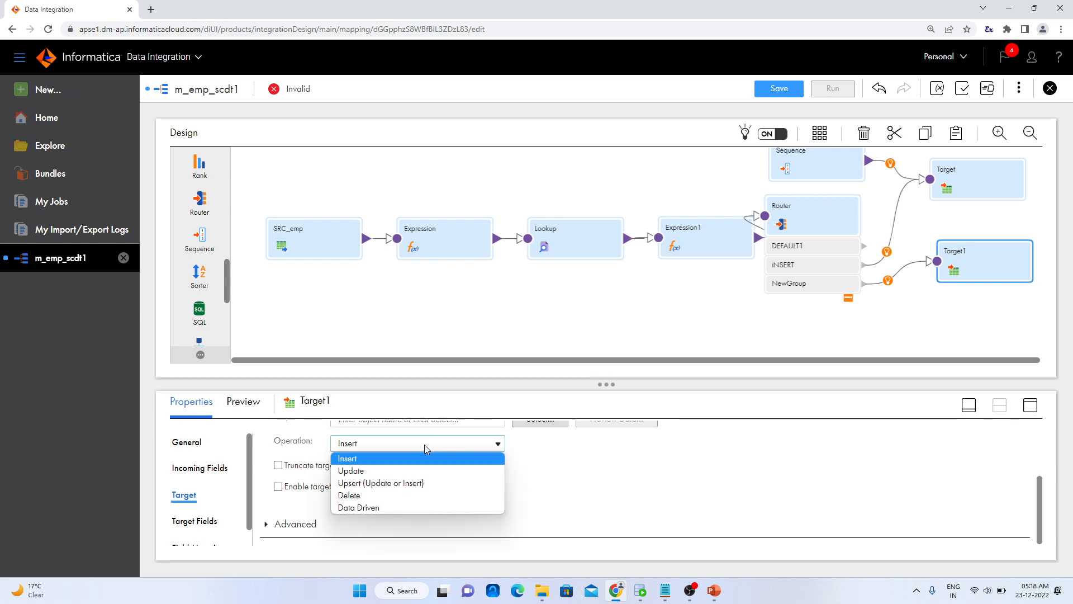
click(412, 474)
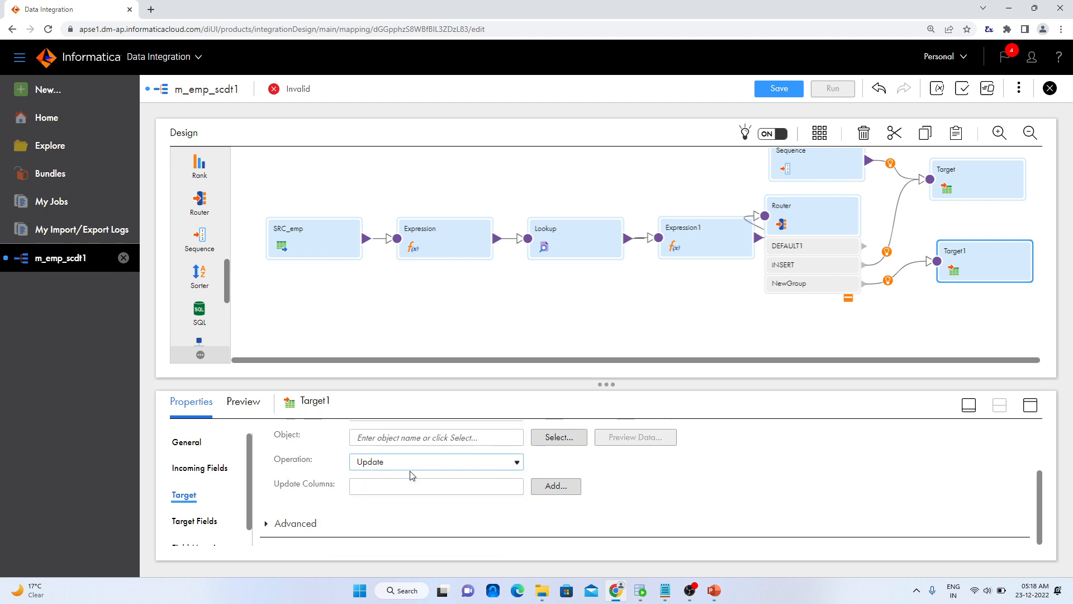
click(550, 485)
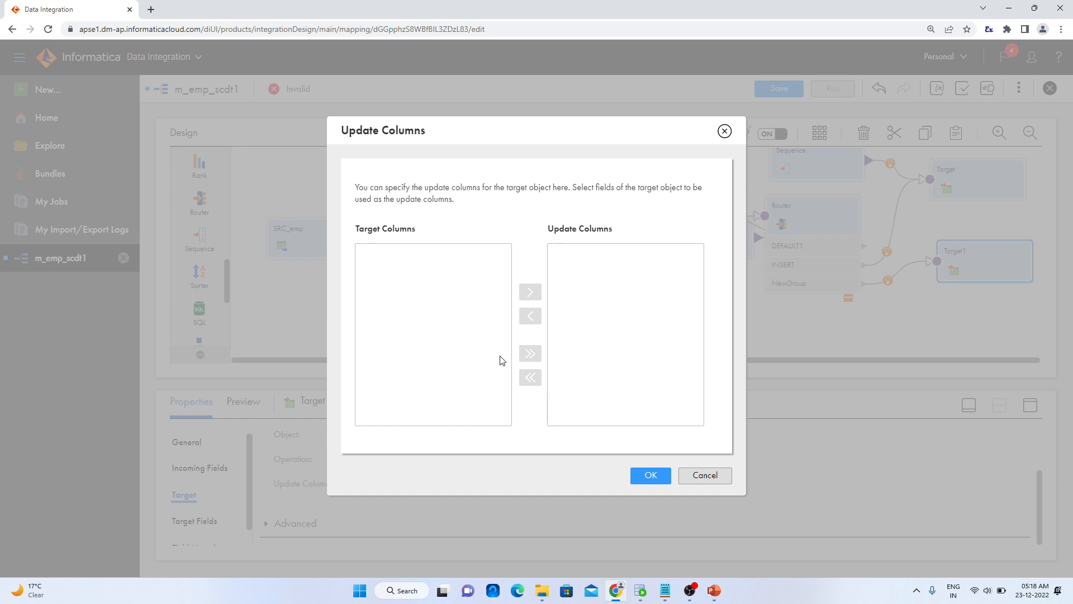
click(706, 477)
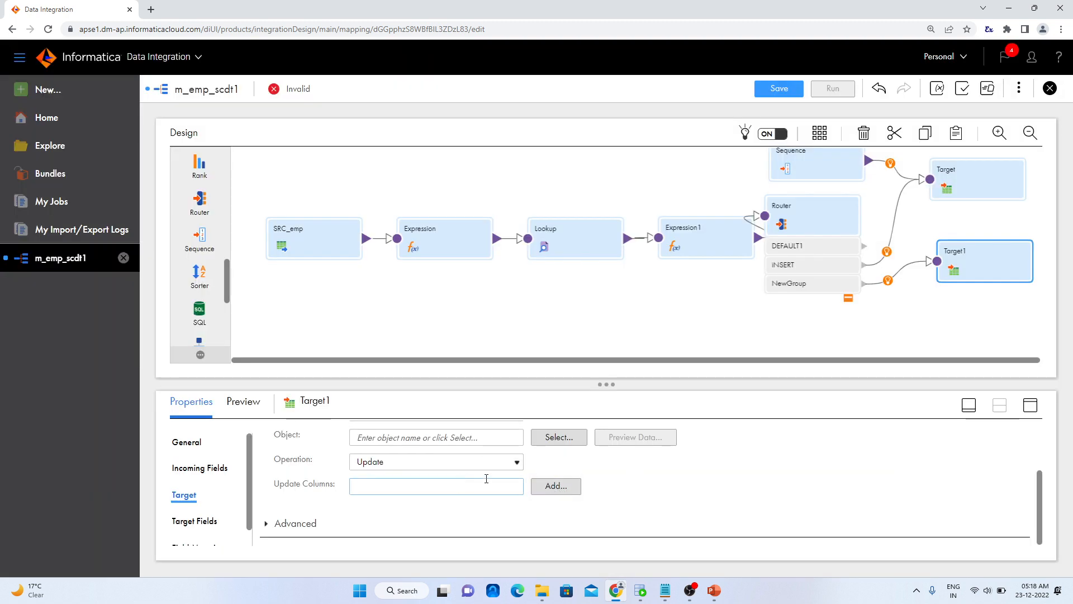
Select the existing table EMPLOYEES_SCDT1 as the target object of Target1
scroll(680, 487, up, 1)
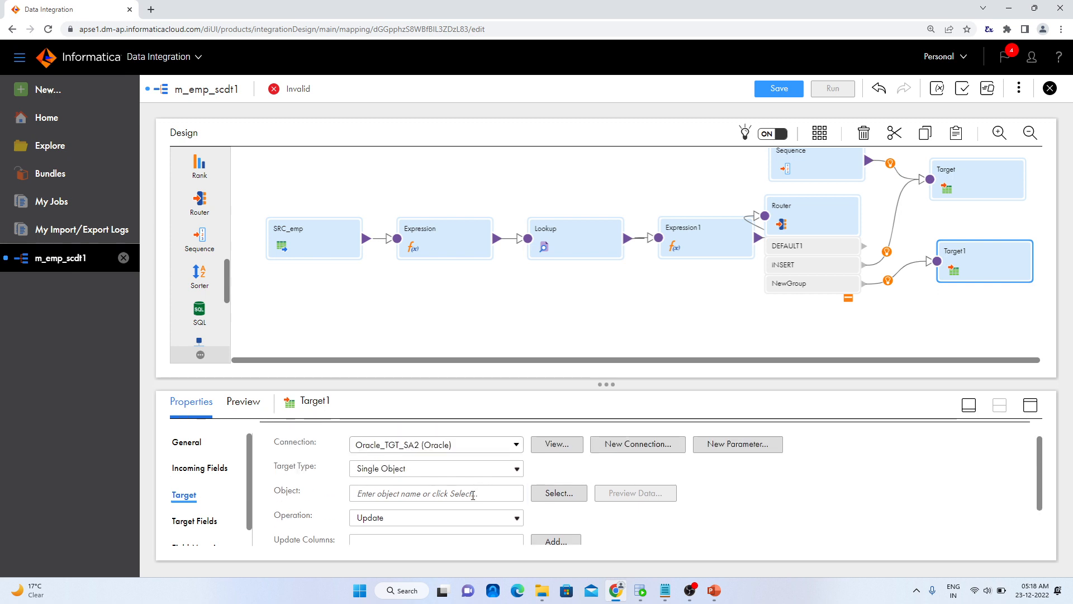
click(540, 492)
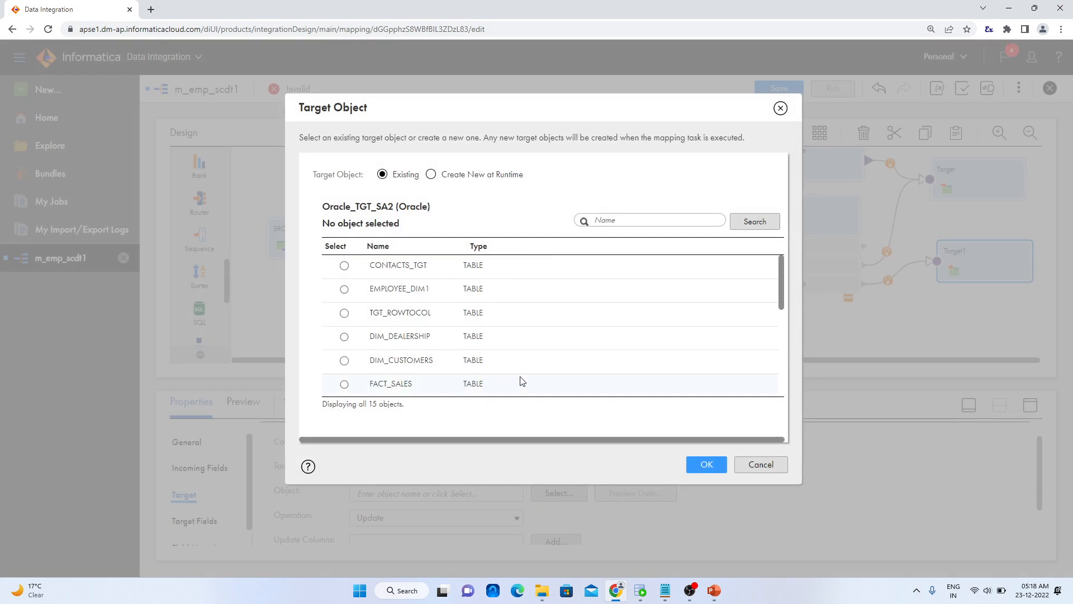
scroll(400, 319, down, 3)
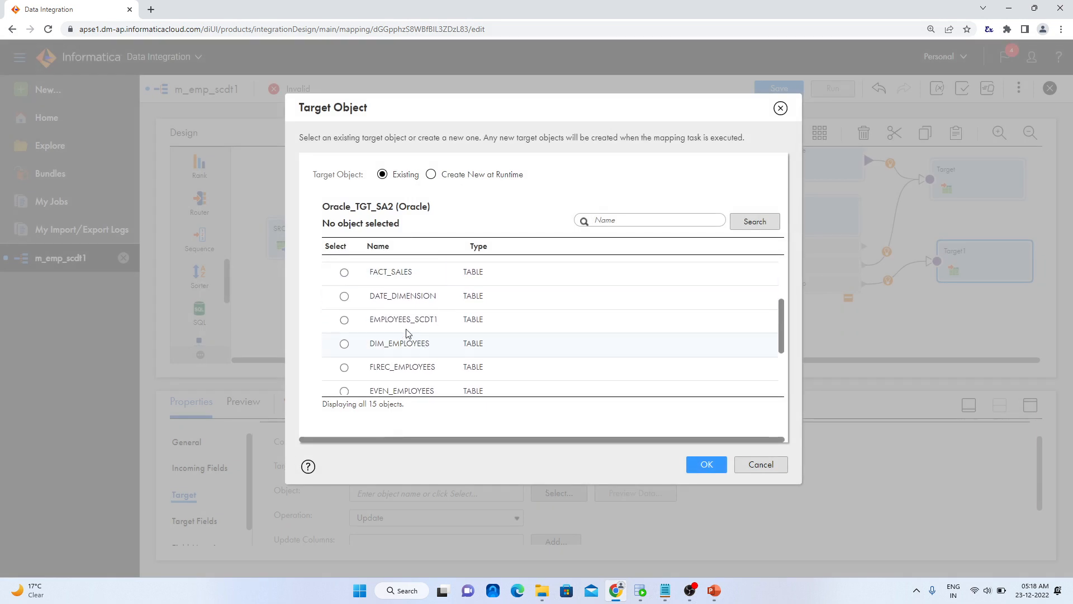
click(344, 320)
click(710, 464)
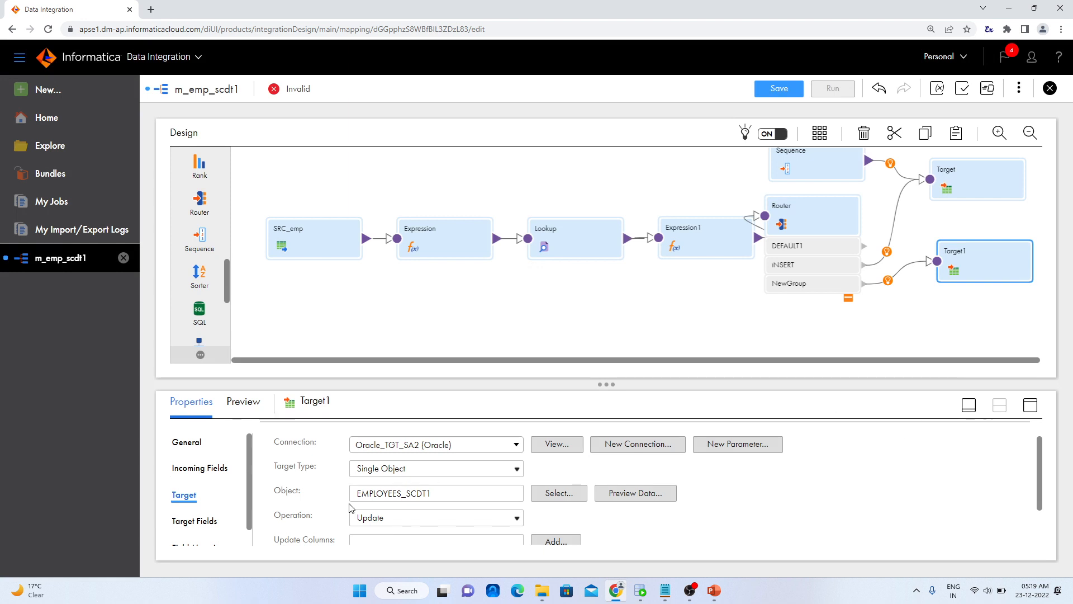
Add EMP_KEY as the update column for Target1
scroll(470, 554, down, 1)
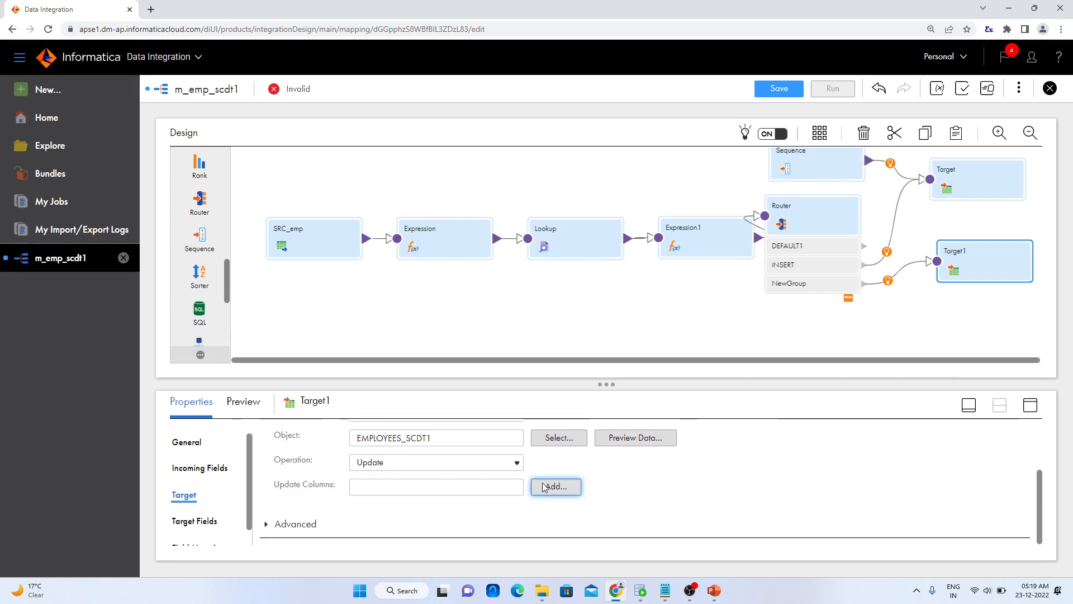
click(544, 486)
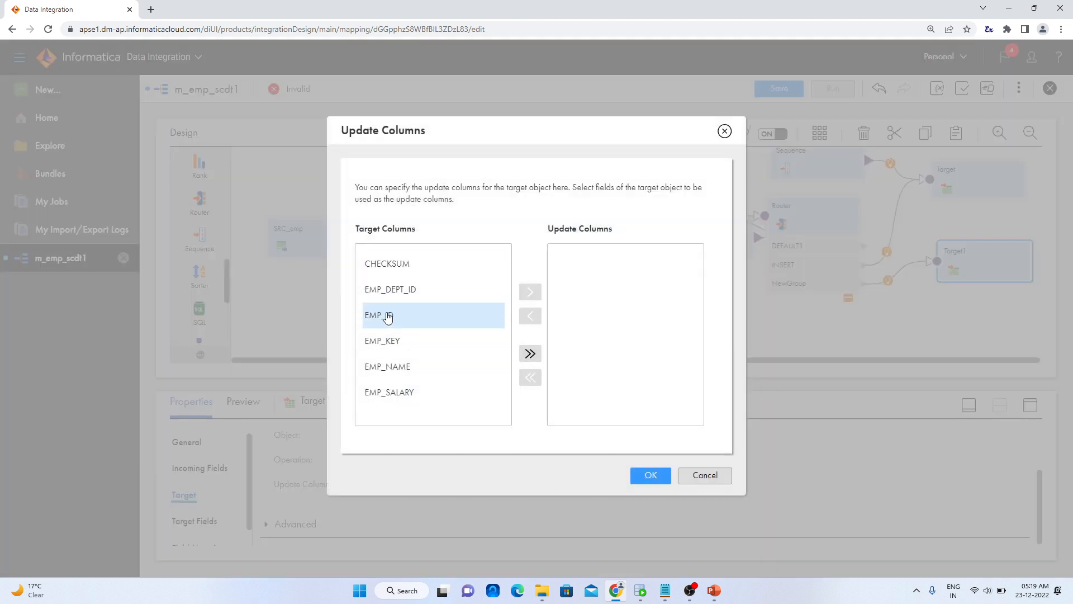
click(397, 341)
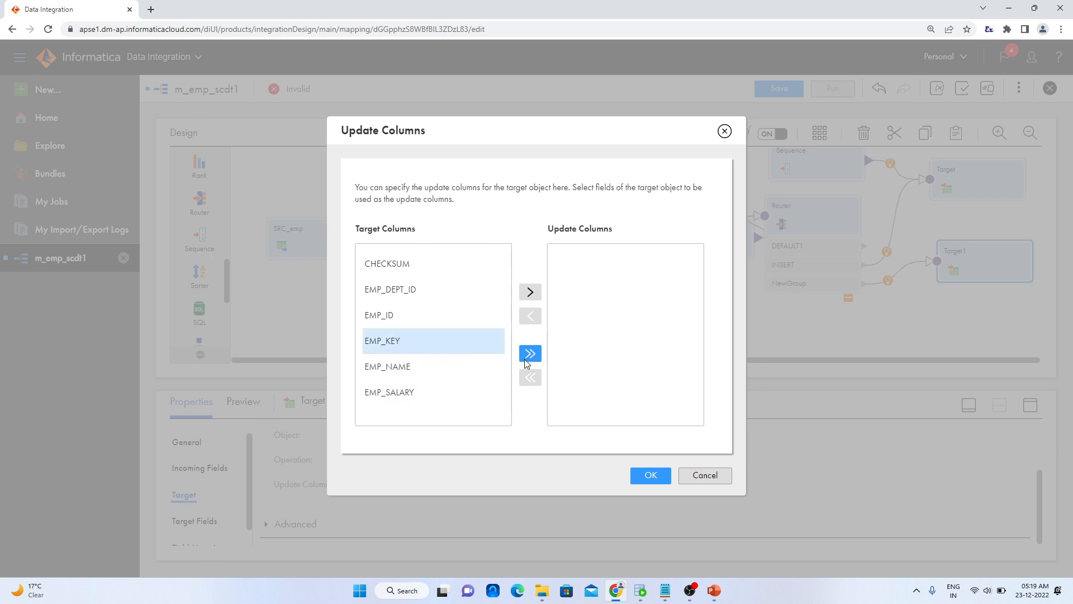
click(530, 293)
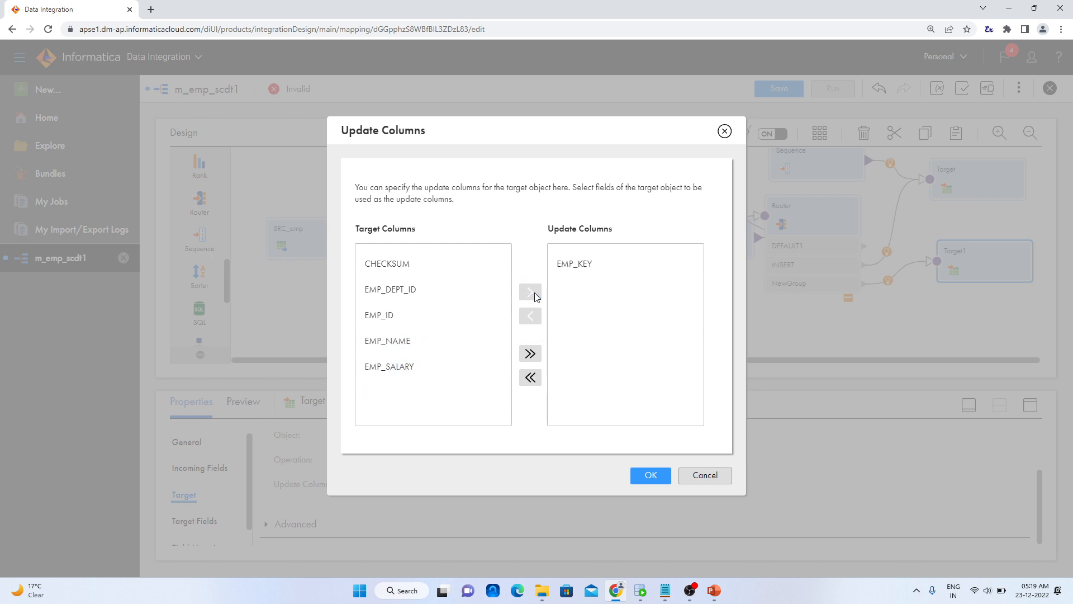
click(658, 476)
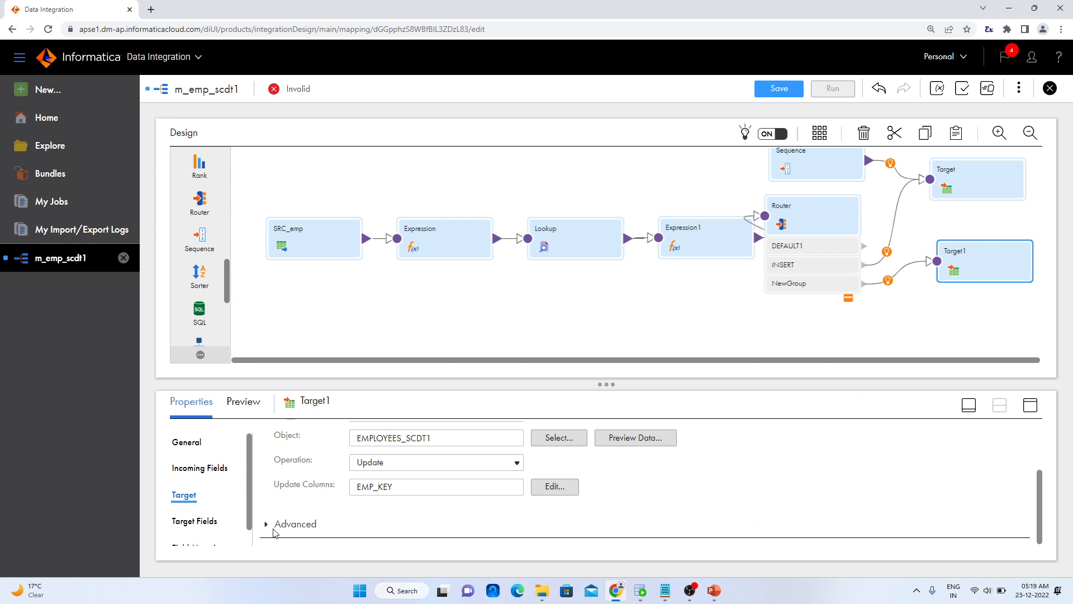
In Target1's enlarged field mapping, map LKP_EMP_KEY to EMP_KEY and LKP_EMP_ID to EMP_ID
scroll(230, 525, down, 1)
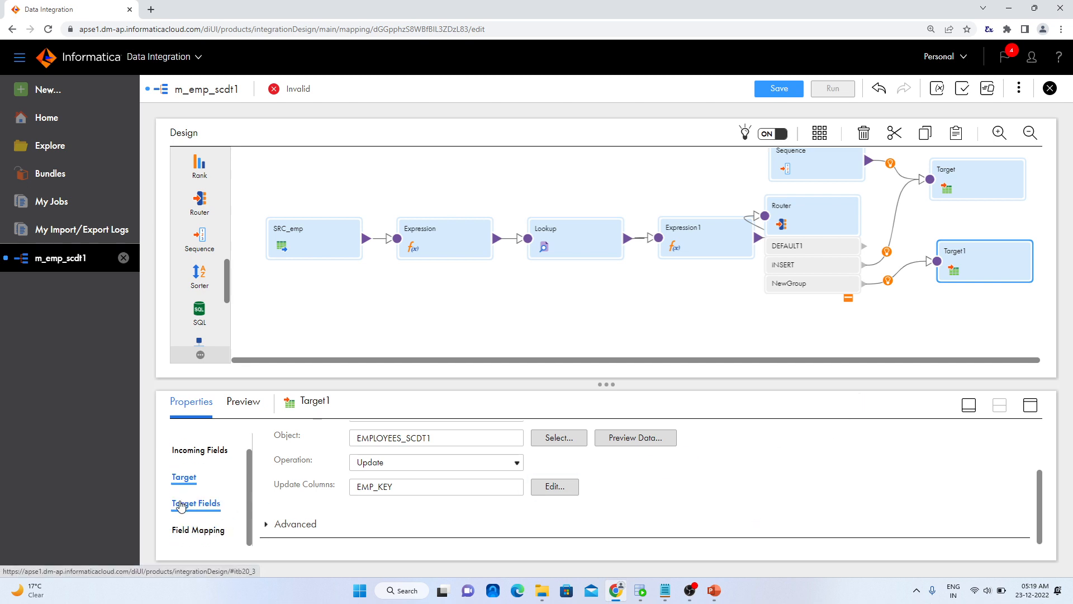
click(188, 529)
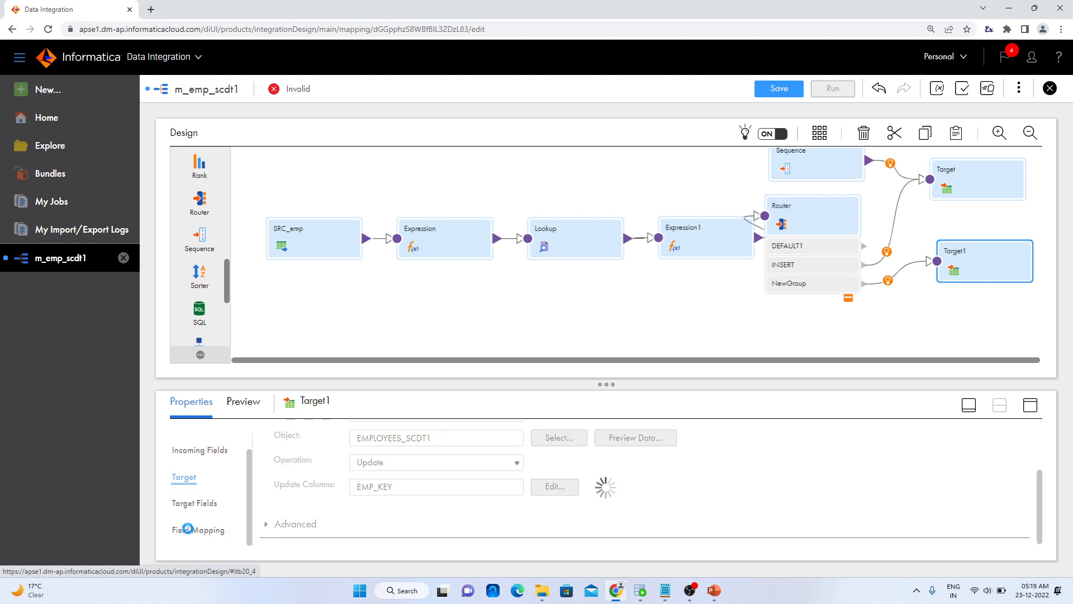
drag(608, 381, 618, 248)
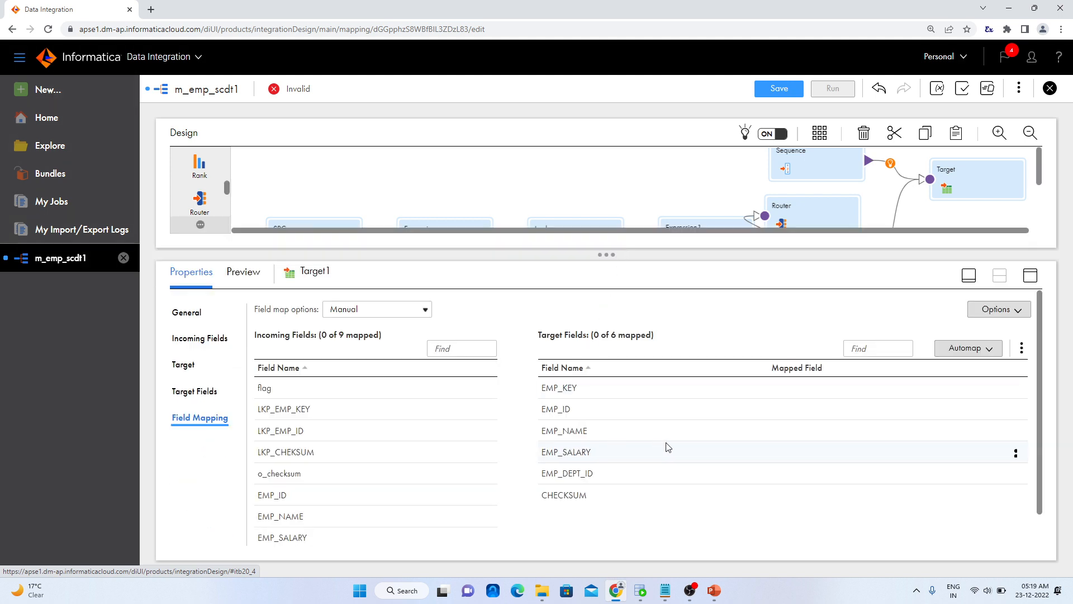
scroll(668, 446, down, 1)
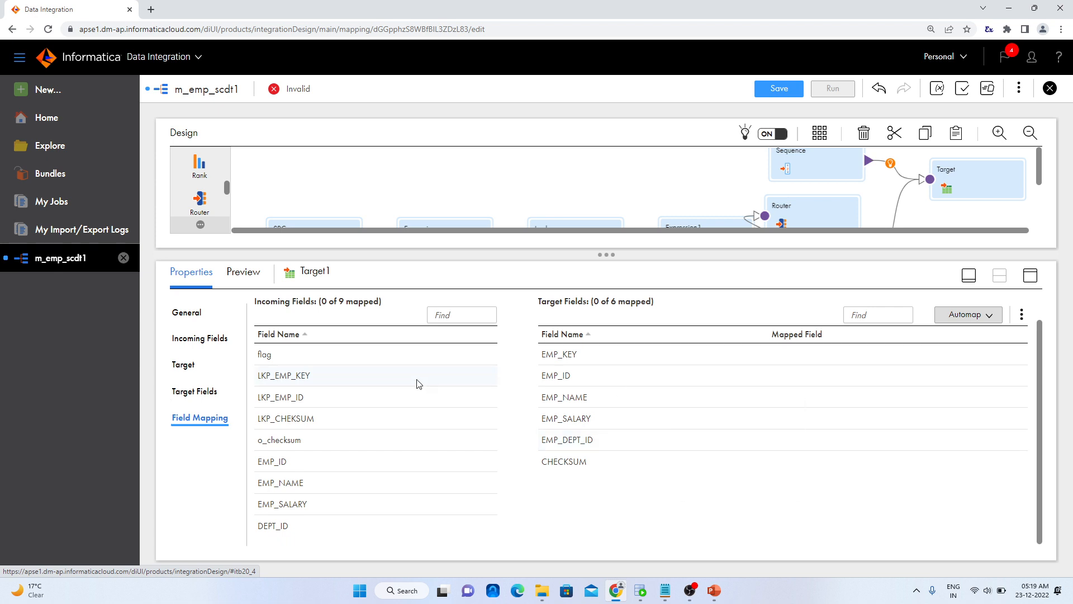
mouse_move(267, 374)
drag(268, 373, 766, 357)
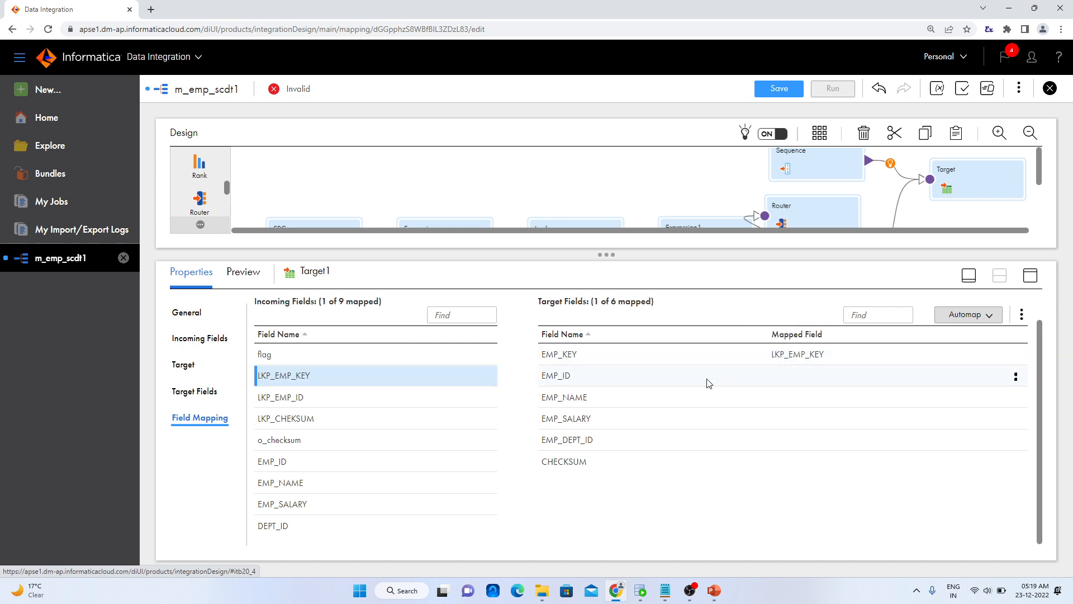
mouse_move(313, 430)
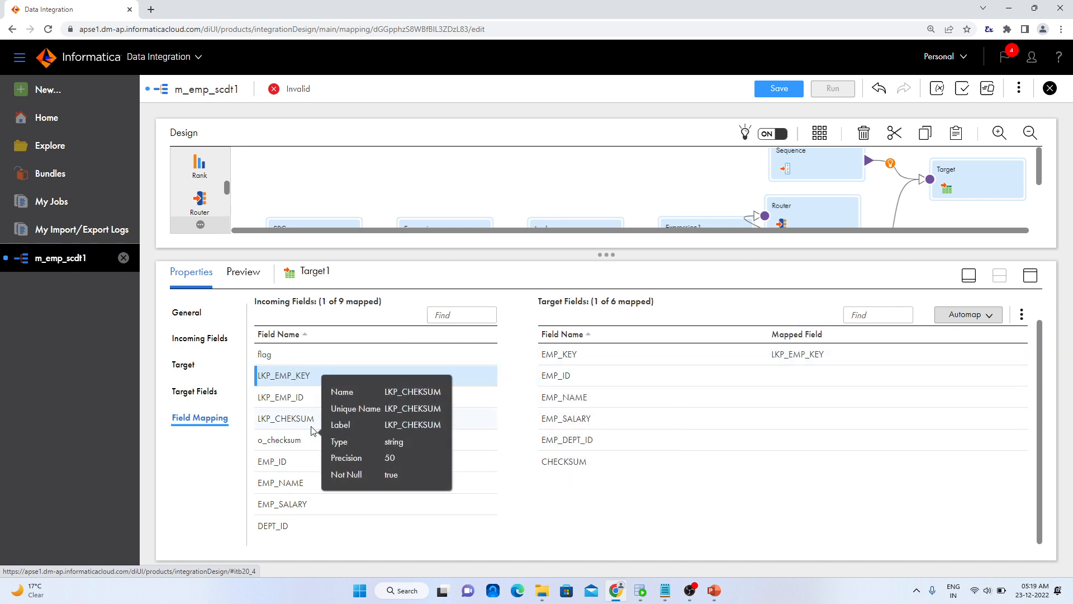
drag(276, 397, 763, 375)
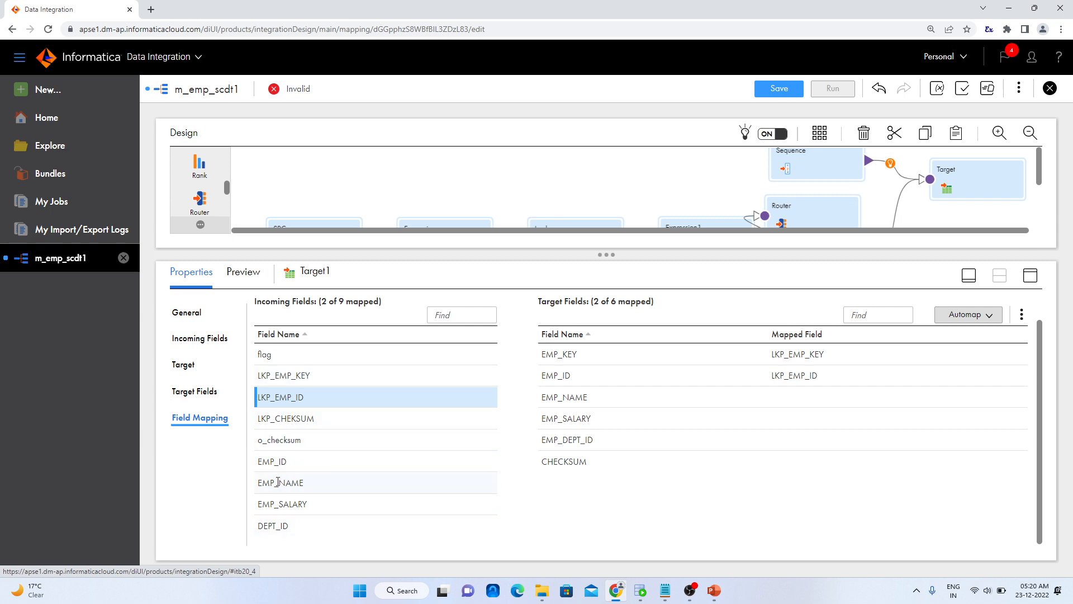
In Target1's field mapping, map EMP_NAME to EMP_NAME, EMP_SALARY to EMP_SALARY, DEPT_ID to EMP_DEPT_ID and o_checksum to CHECKSUM
drag(277, 482, 750, 396)
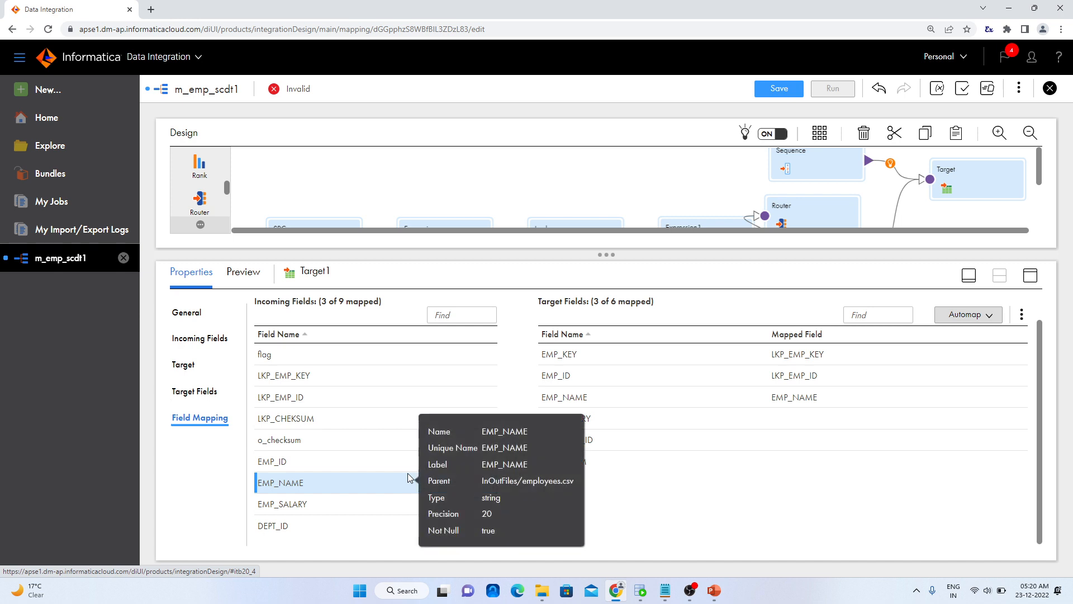
drag(278, 515, 796, 408)
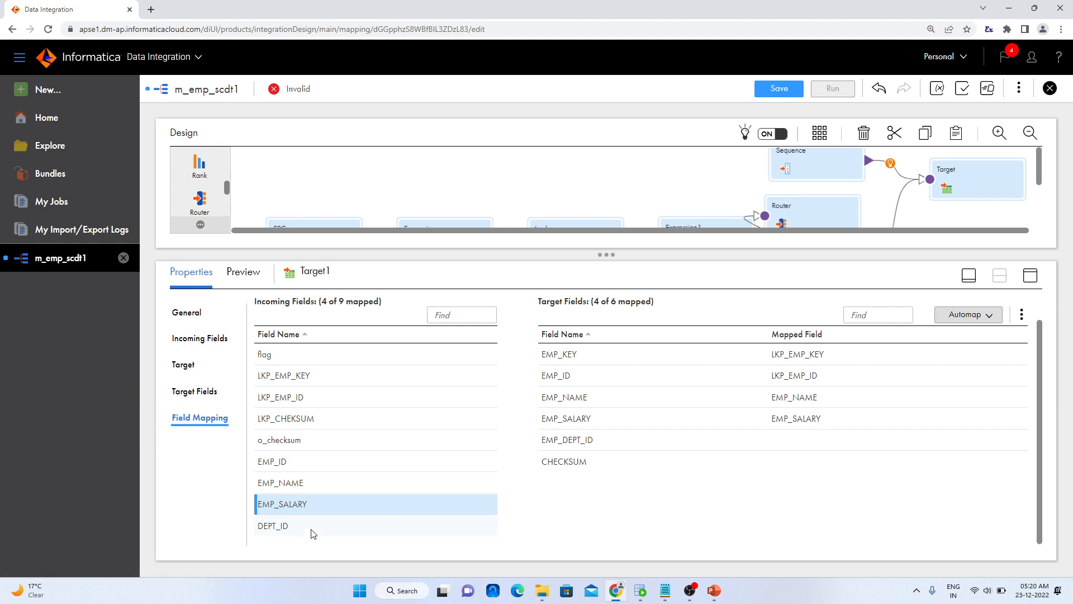
drag(282, 524, 777, 442)
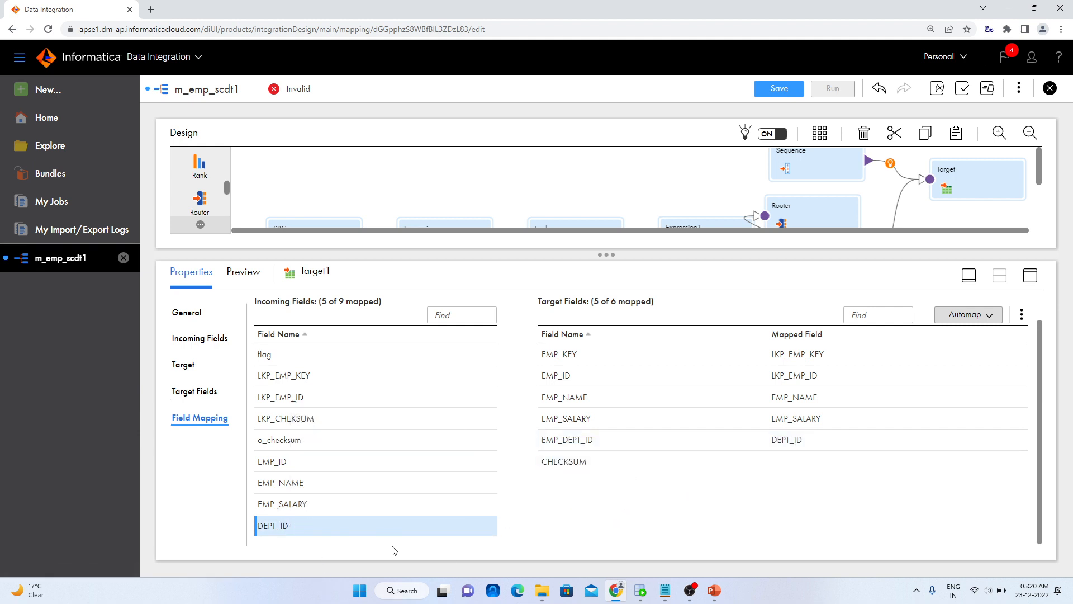
drag(287, 440, 775, 460)
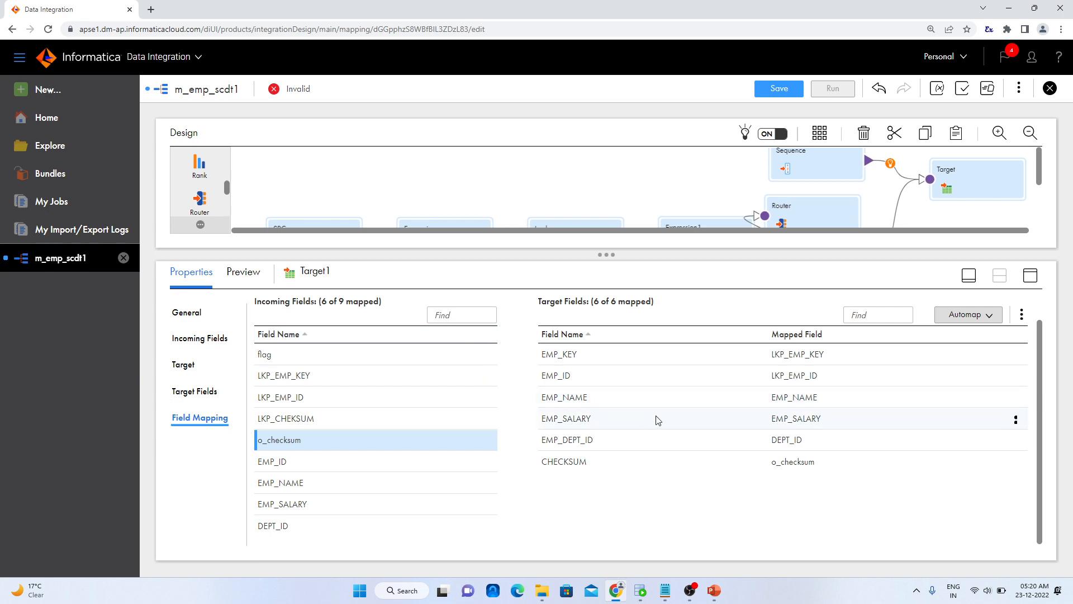
scroll(653, 420, up, 1)
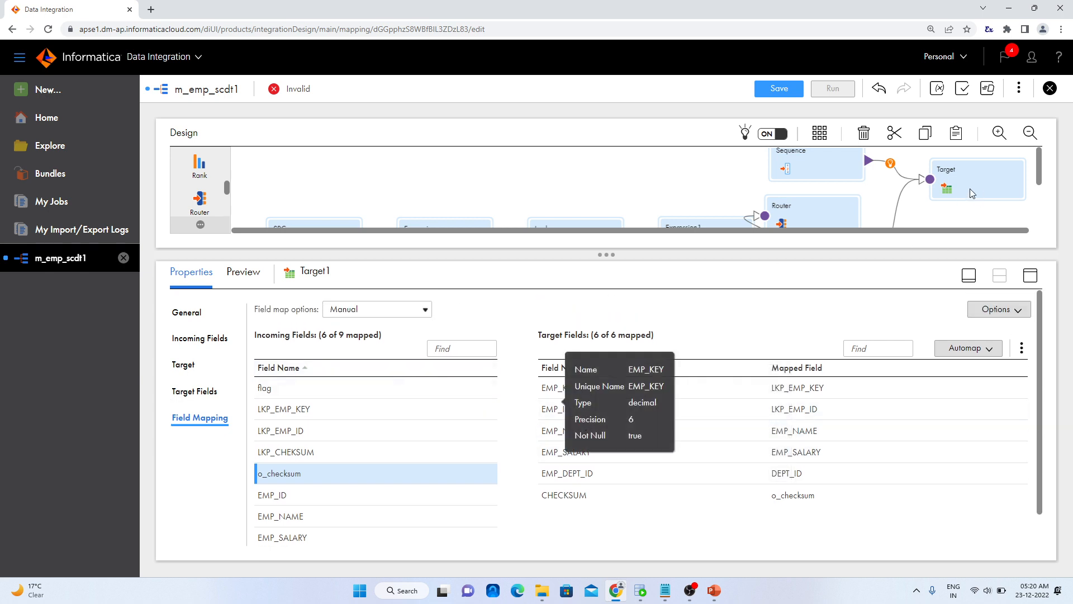
Rename the Target1 transformation as TGT_UPDATE
drag(600, 256, 608, 306)
scroll(936, 211, down, 1)
scroll(950, 196, up, 1)
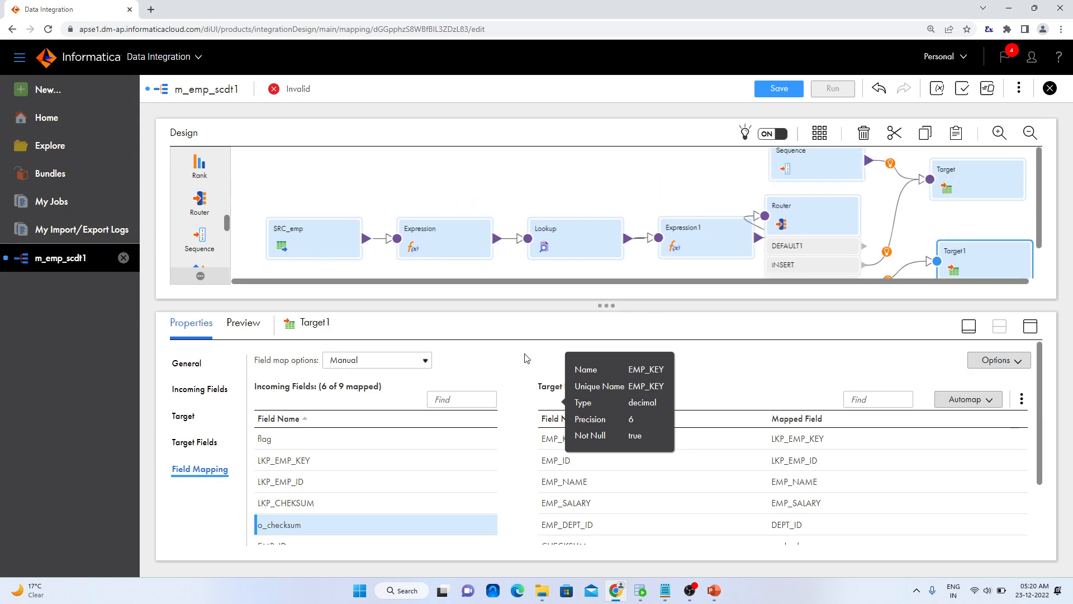
click(209, 367)
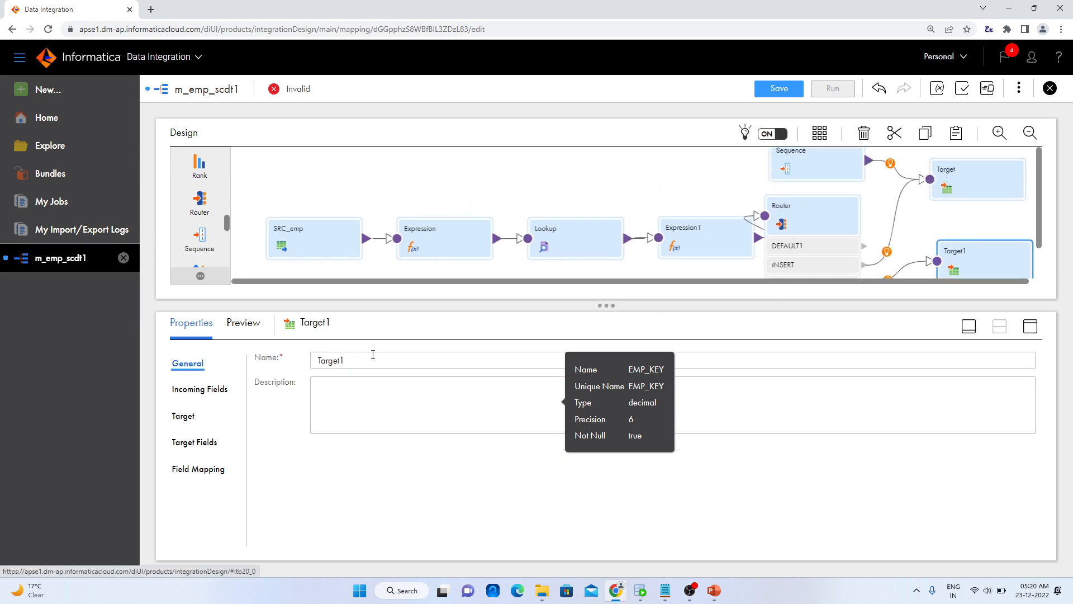
drag(376, 357, 314, 360)
text(U)
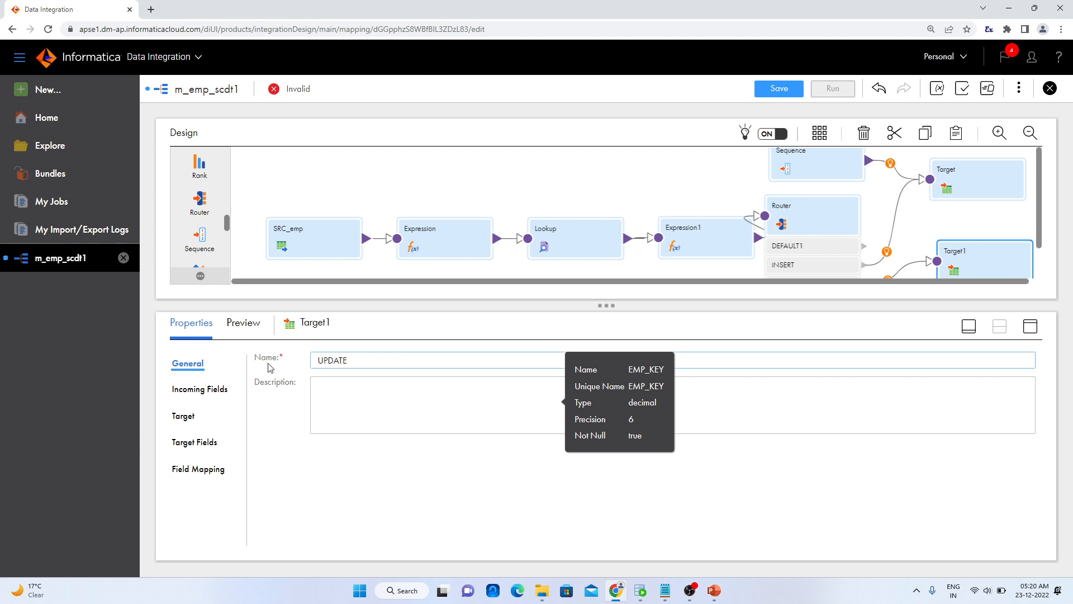
text(PDATE)
key(Home)
text(TGT_)
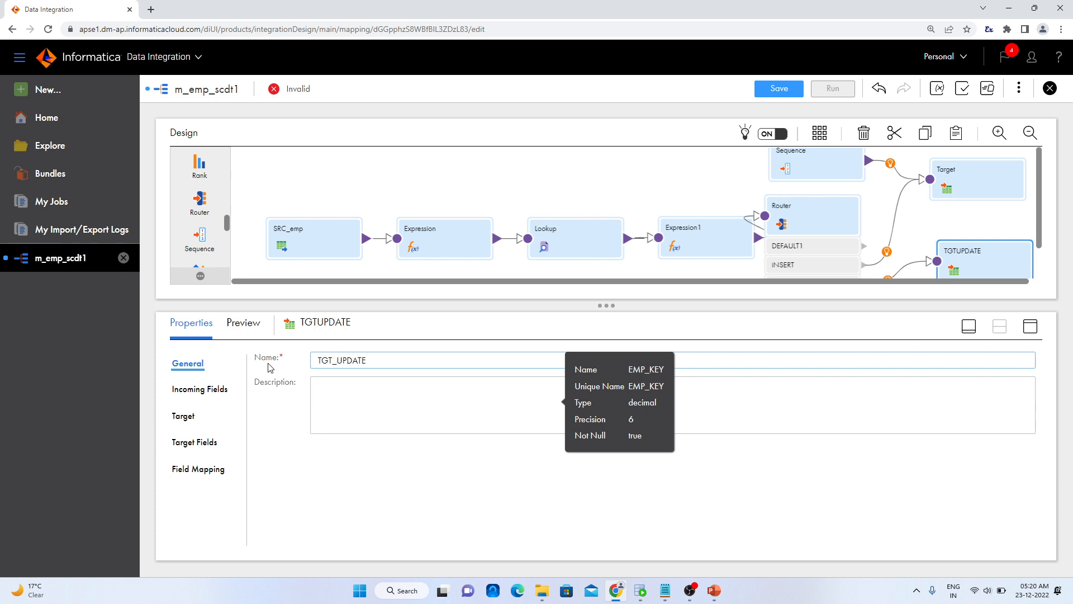
Select the existing table EMPLOYEES_SCDT1 as the target object of the Target transformation fed by the Sequence
click(1006, 190)
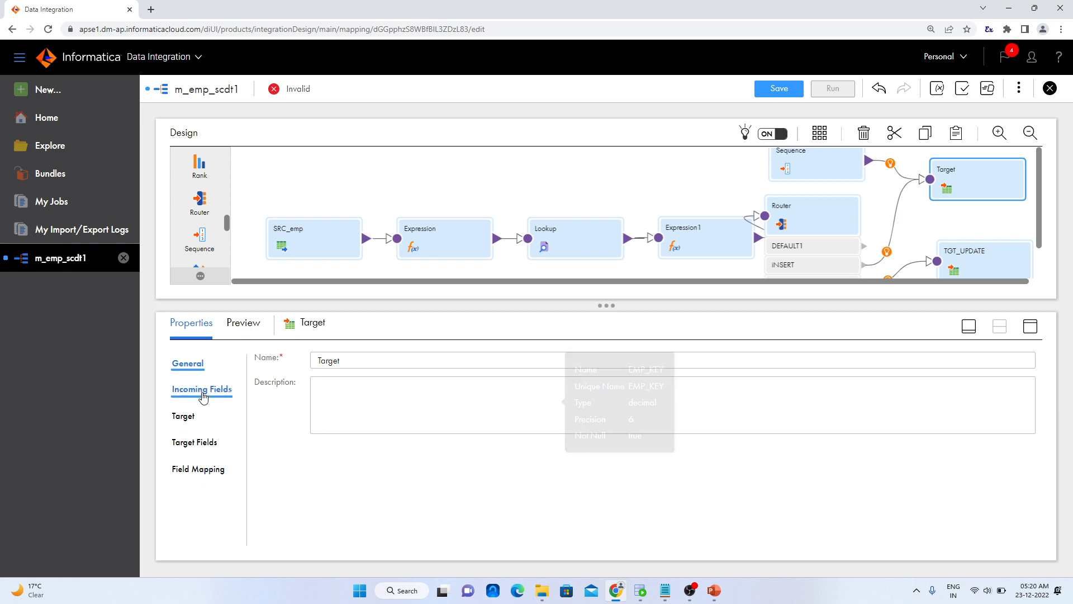
click(187, 420)
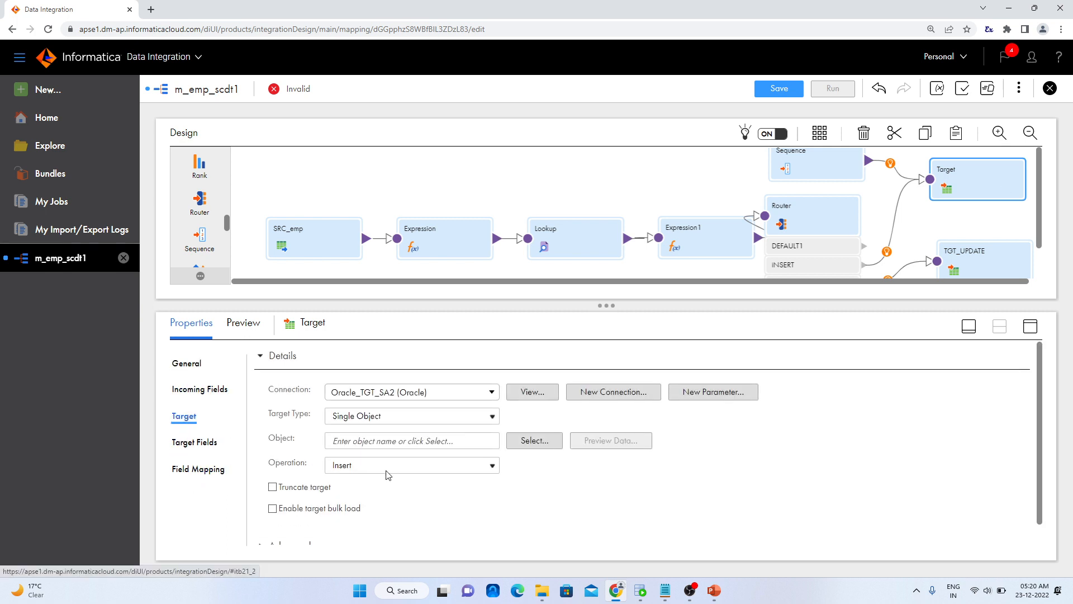
click(535, 445)
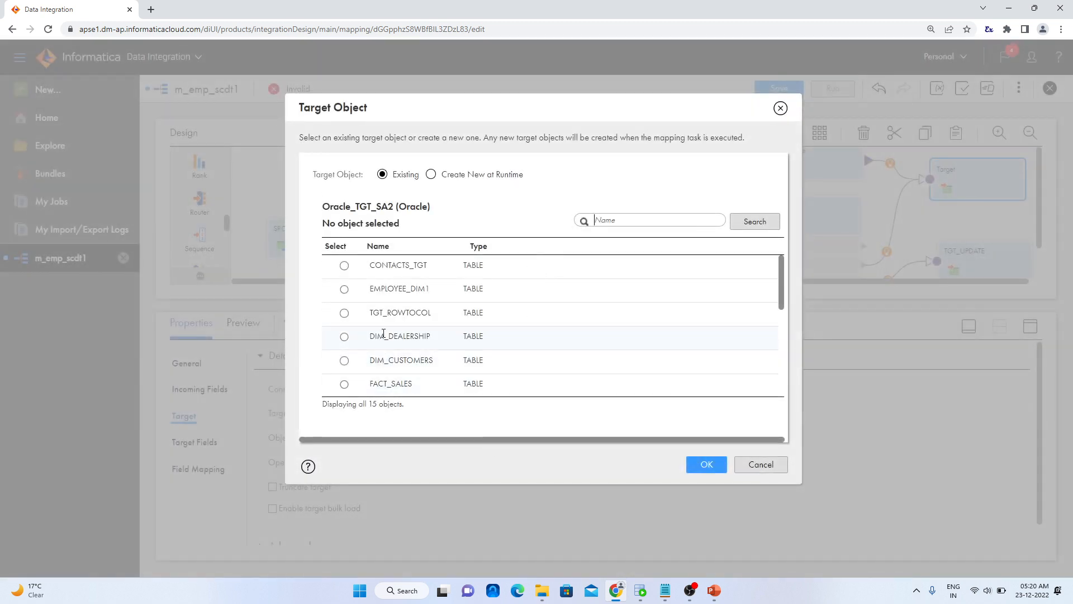
scroll(391, 319, down, 1)
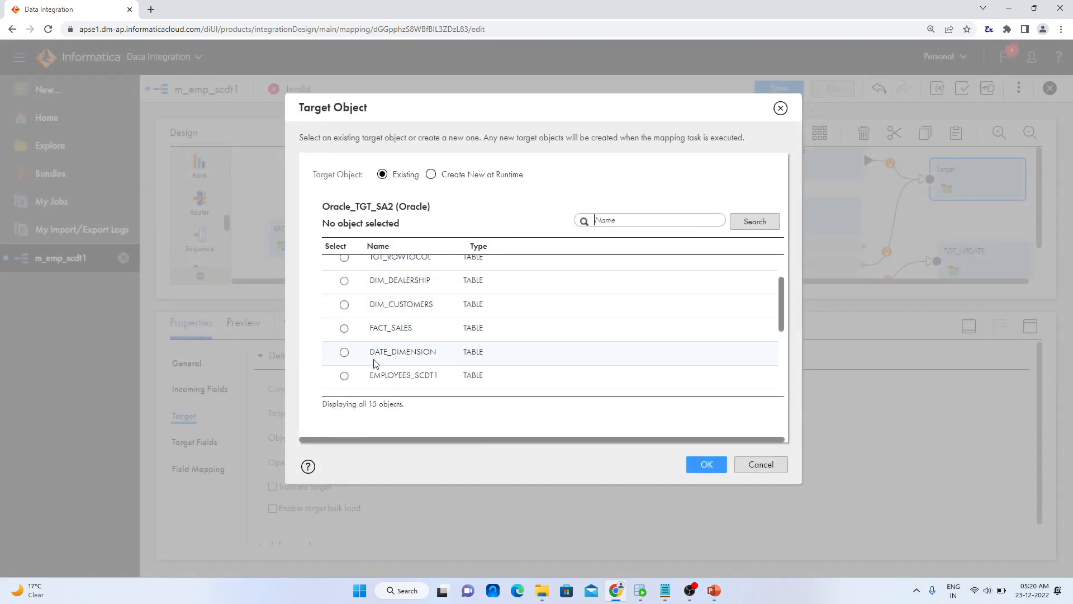
click(353, 376)
click(707, 465)
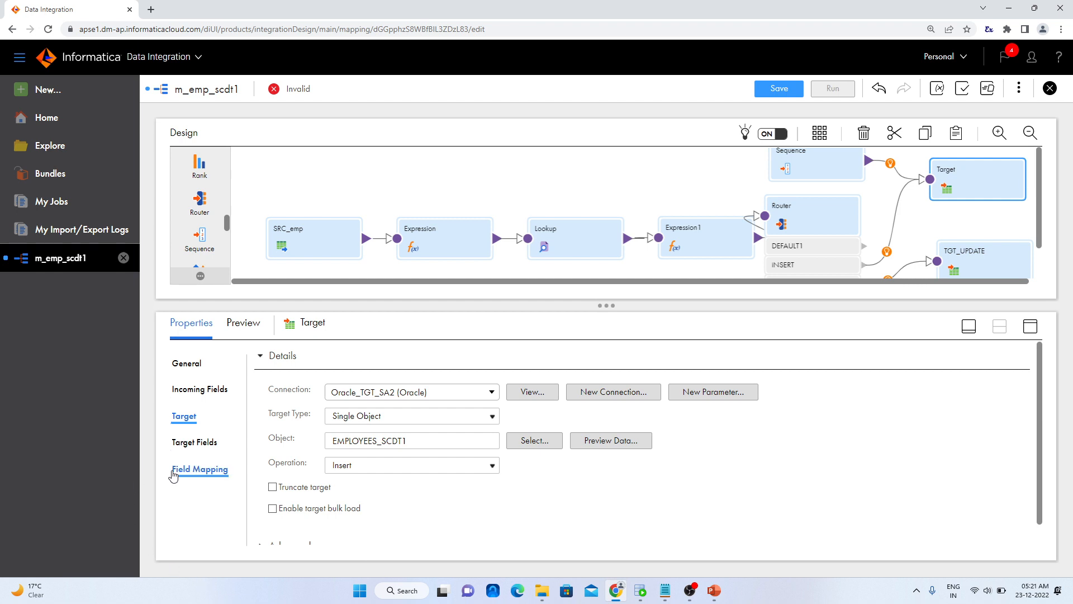
Automatically map the incoming fields of Target to its target fields using Smart Map
click(607, 440)
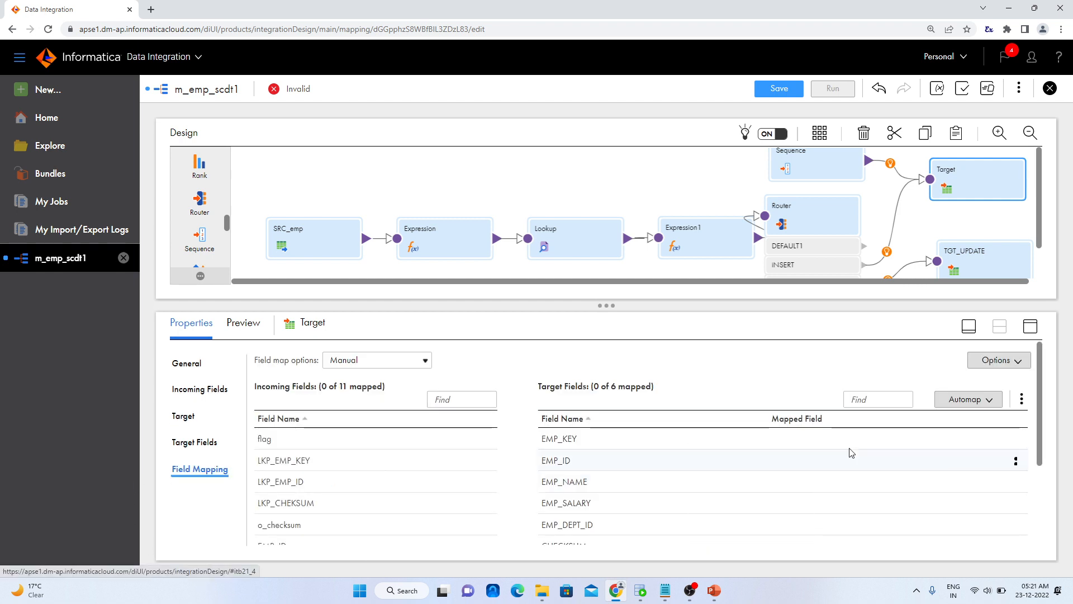
click(965, 402)
click(965, 403)
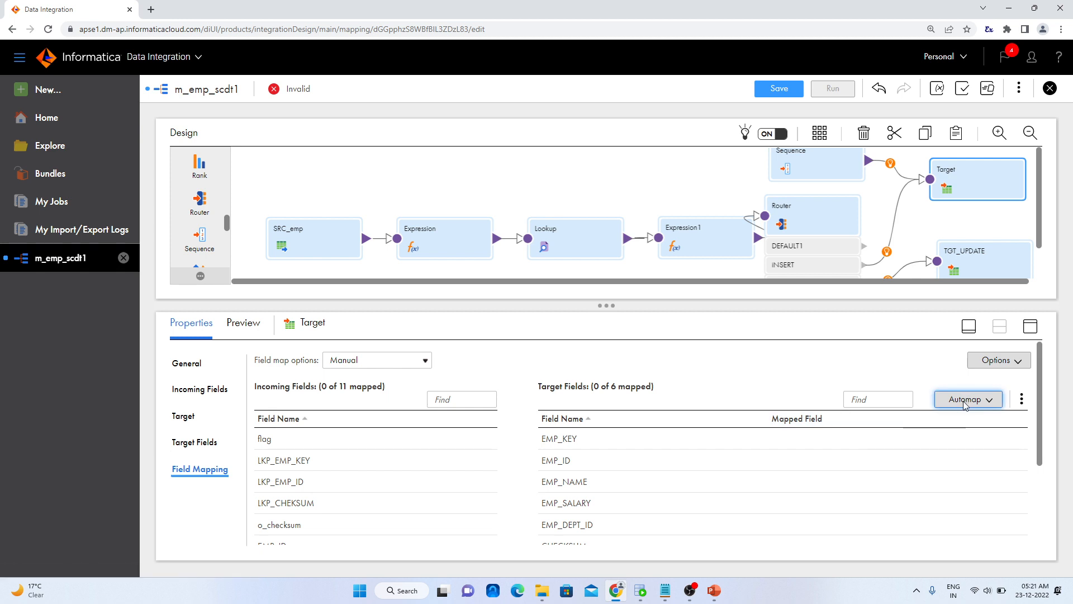
click(987, 398)
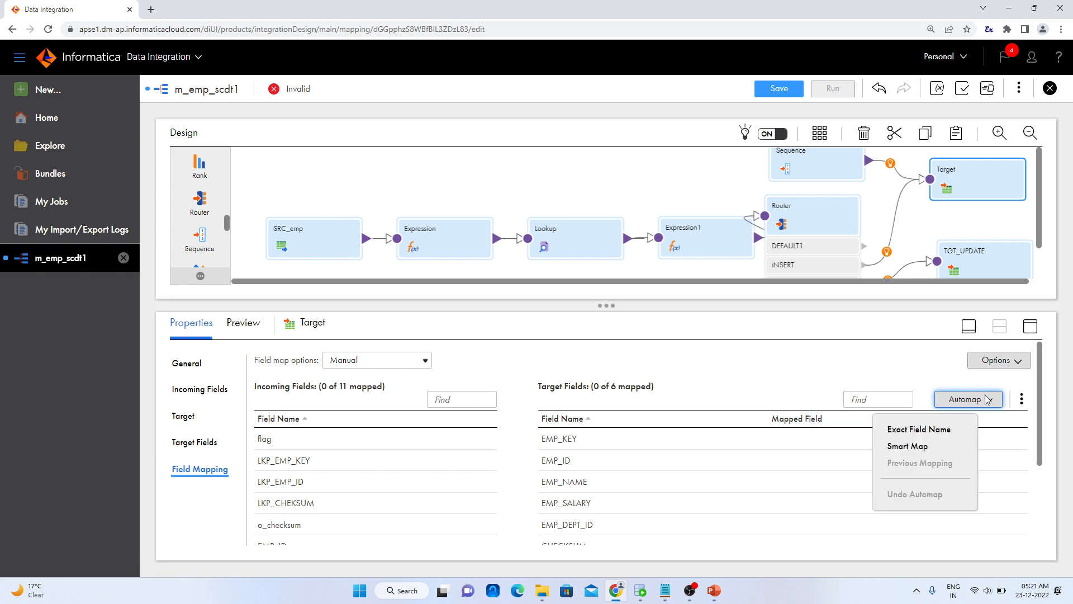
click(923, 448)
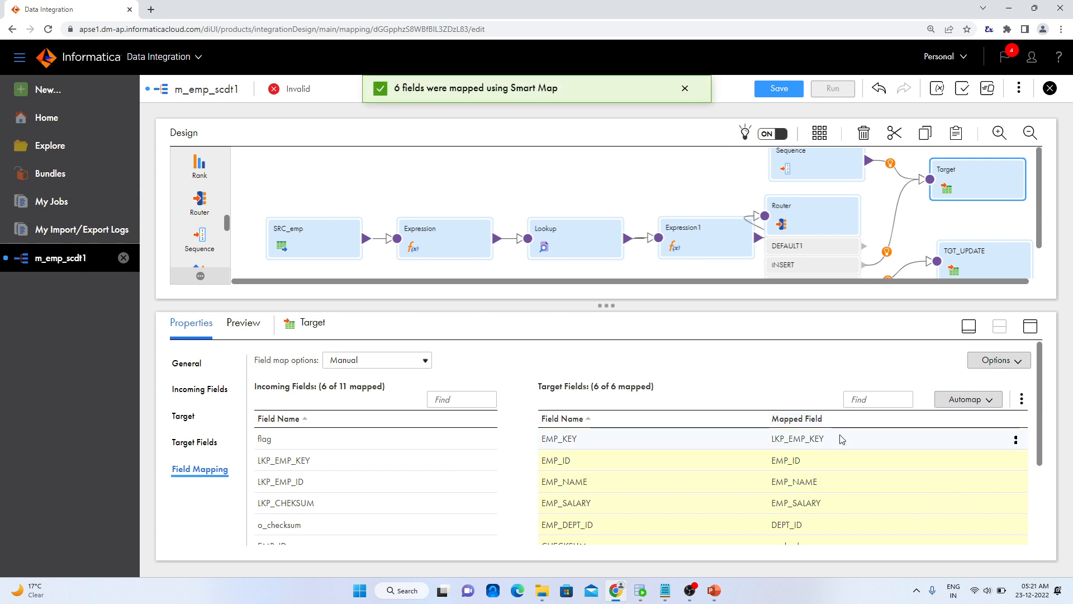
Unmap EMP_KEY in Target's field mapping and map the sequence field NEXTVAL to it instead
click(1016, 442)
click(1016, 442)
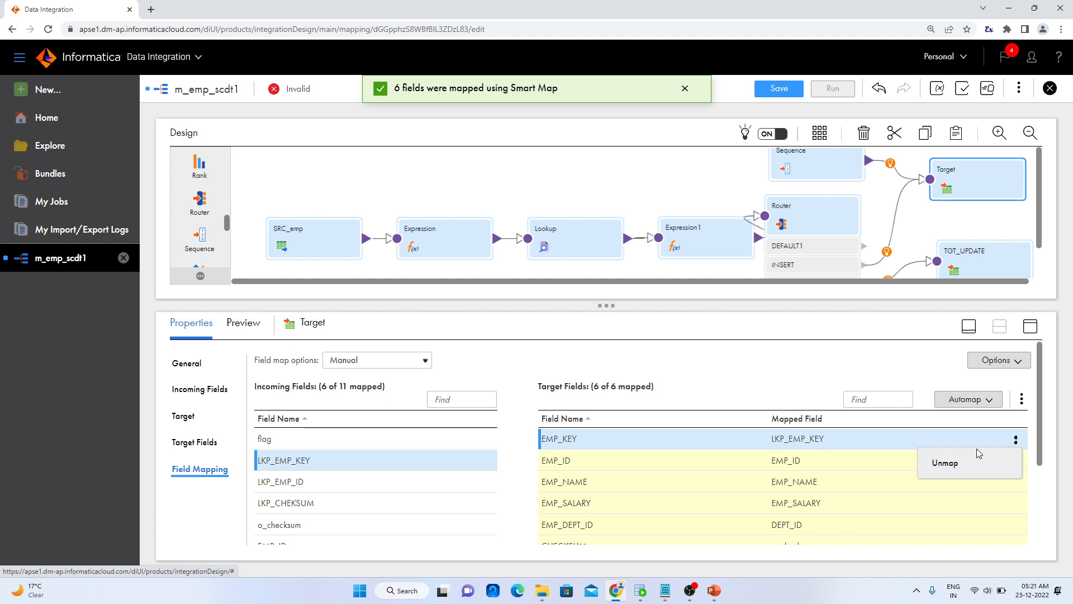
click(957, 469)
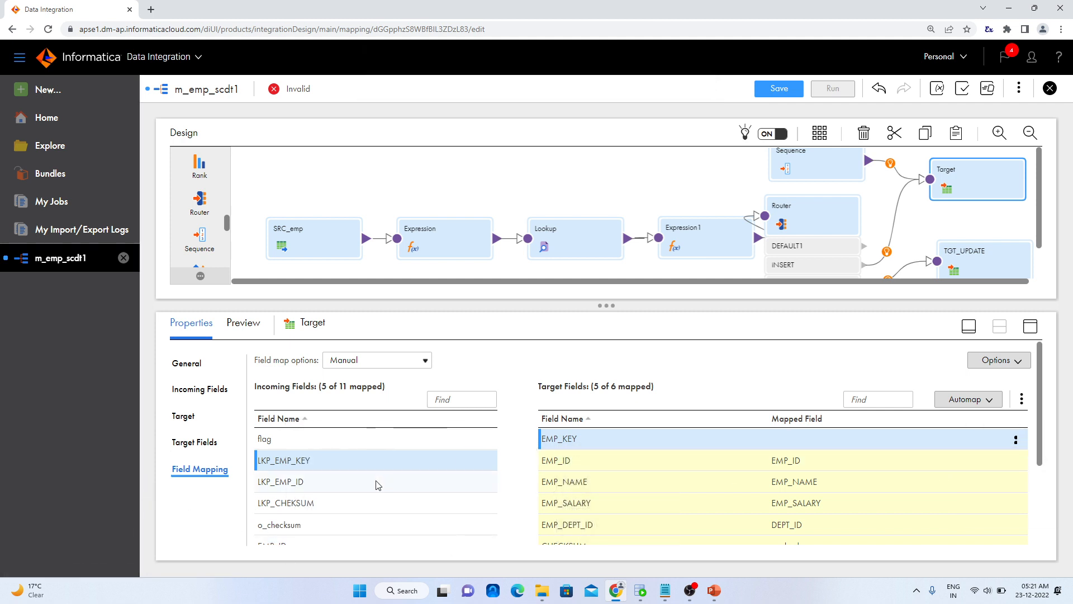
scroll(374, 491, down, 3)
scroll(366, 489, up, 3)
scroll(364, 489, down, 3)
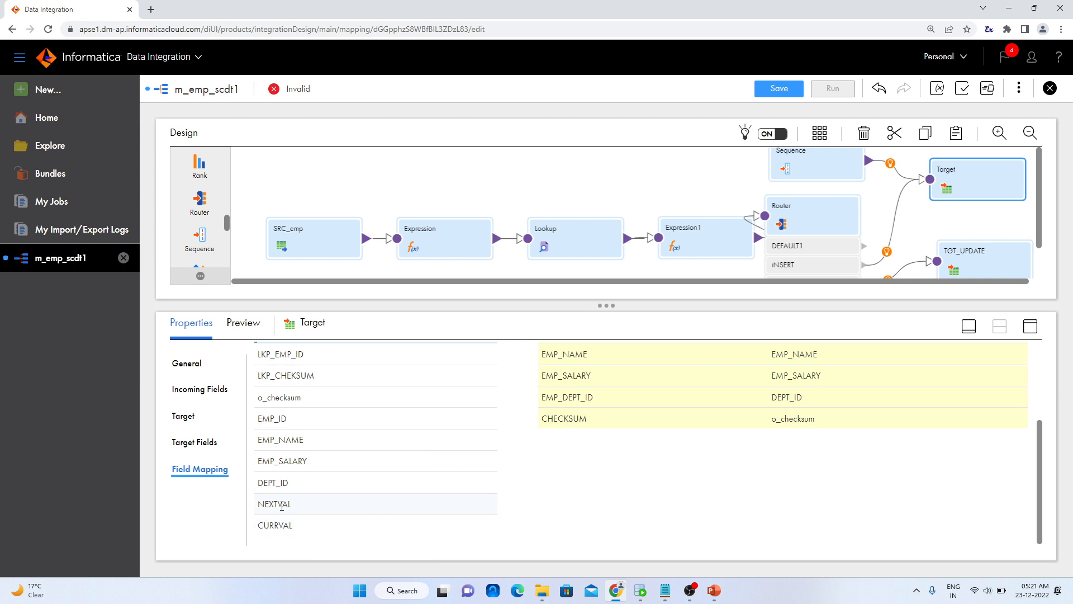
drag(276, 504, 769, 439)
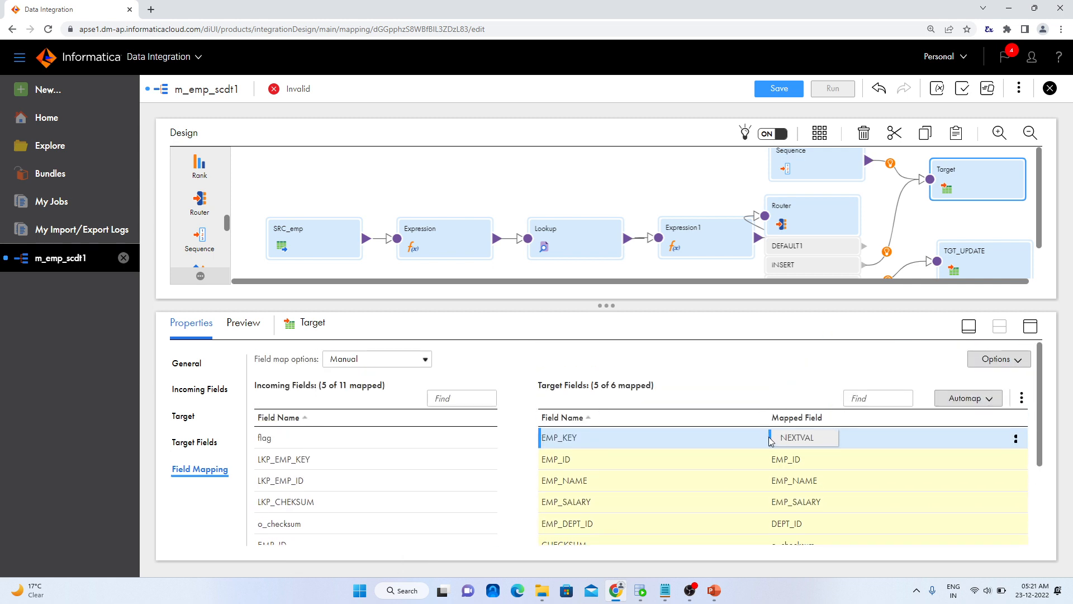
scroll(734, 379, down, 1)
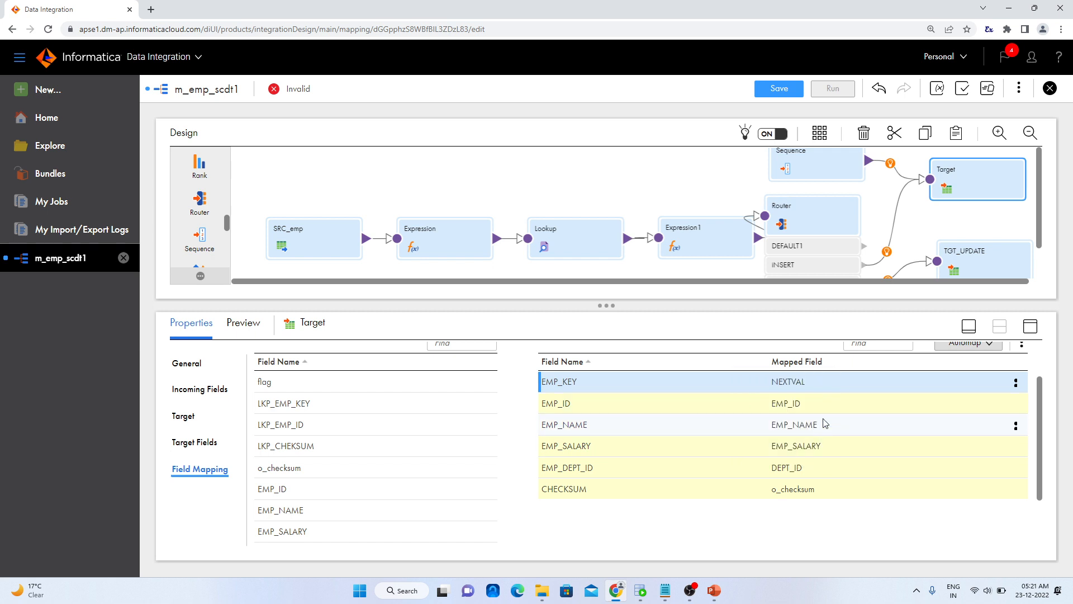
mouse_move(813, 468)
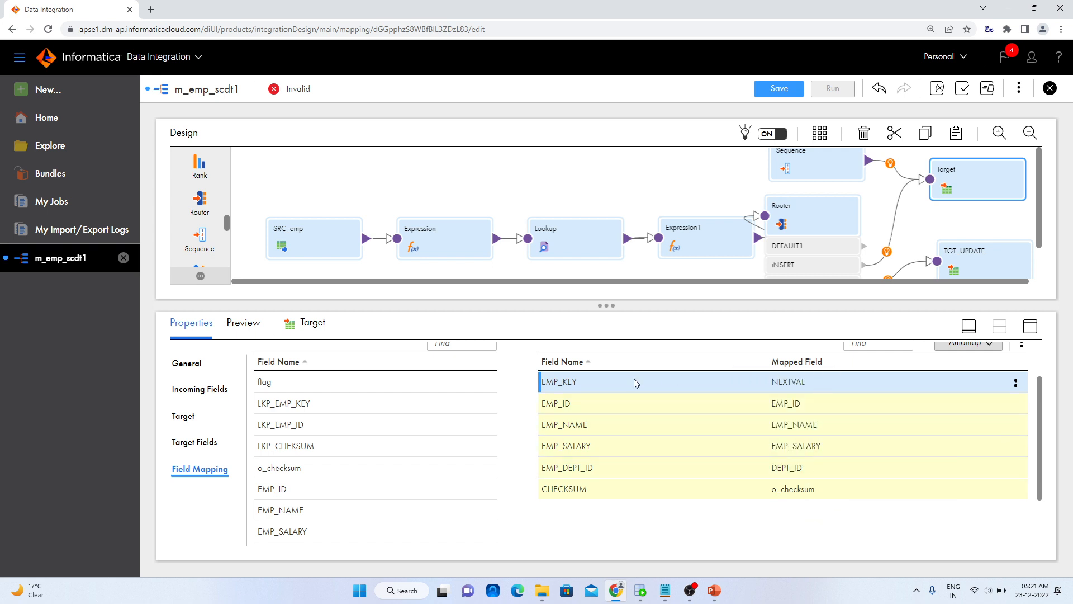
scroll(401, 537, down, 1)
scroll(401, 537, down, 2)
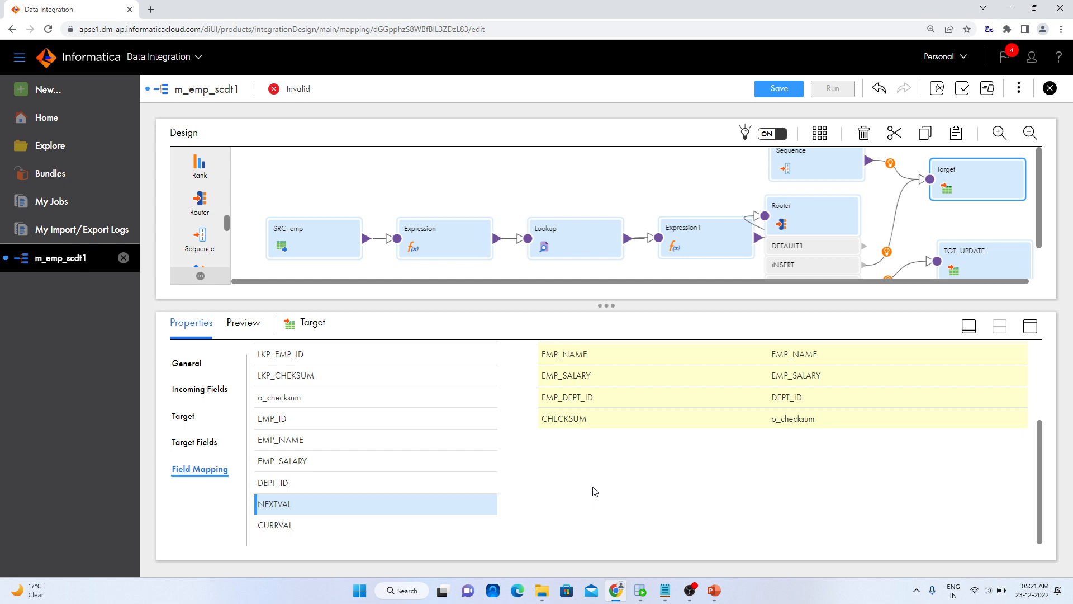
scroll(595, 492, up, 4)
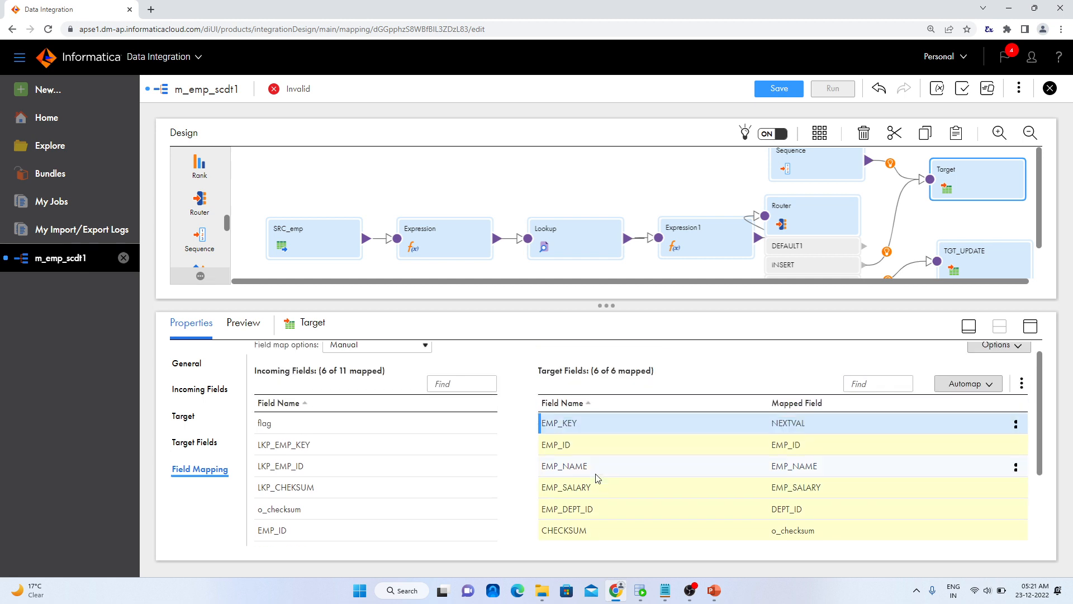
scroll(596, 478, up, 1)
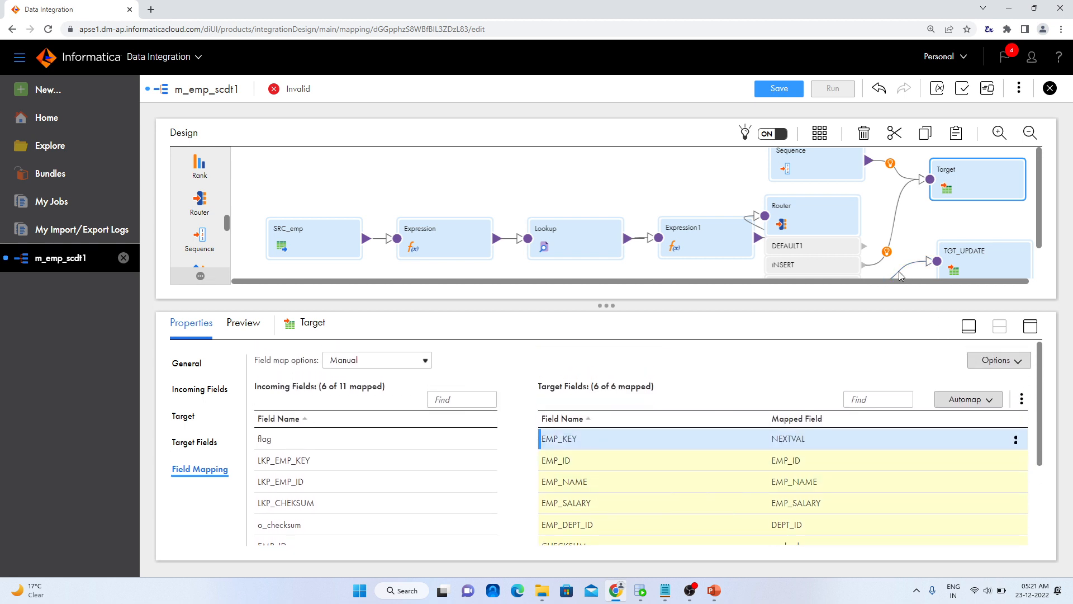
Rename the Target transformation as TGT_INSERT and save the mapping
click(189, 364)
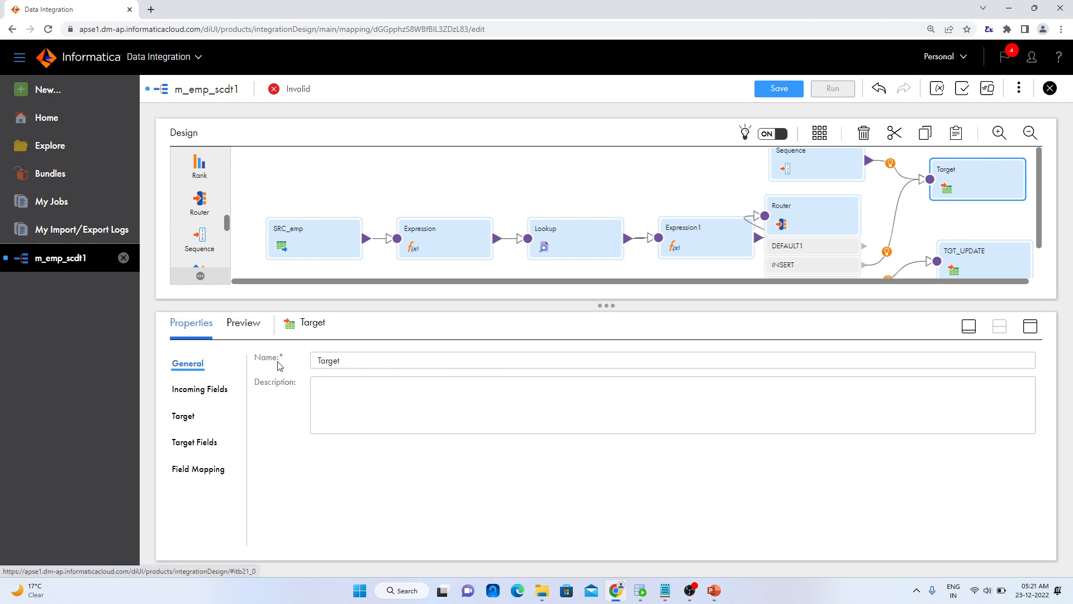
double_click(350, 358)
text(TGT_INSERT)
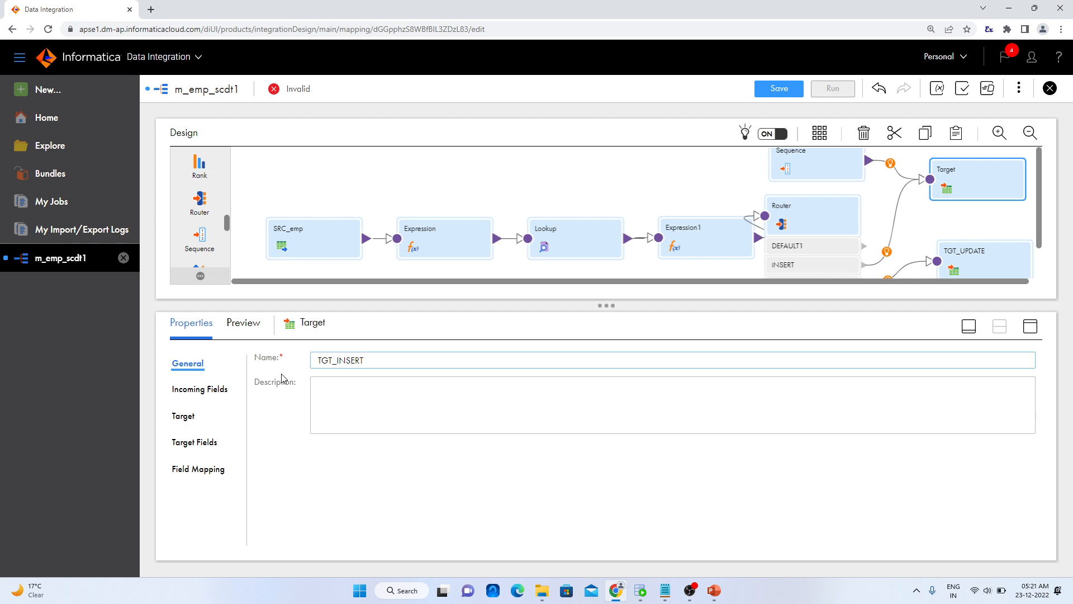
click(450, 494)
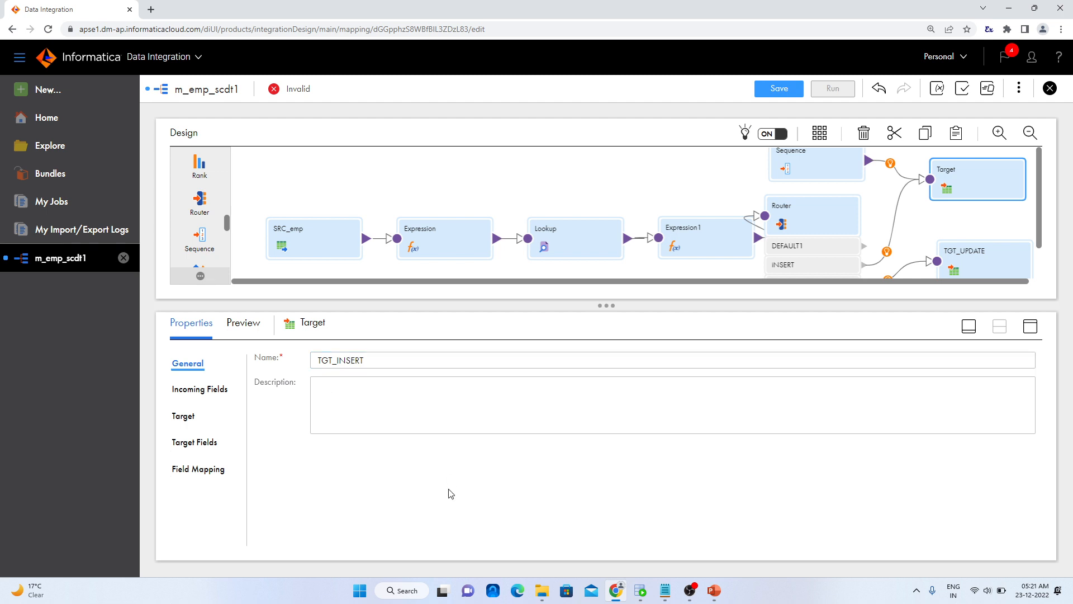
click(799, 86)
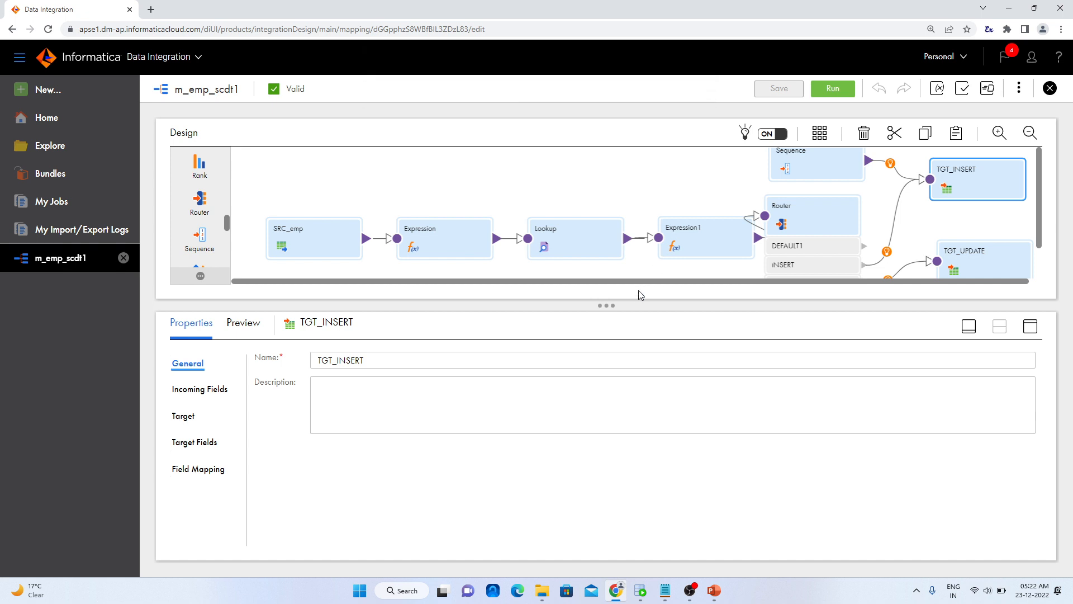
Start a new mapping task for m_emp_scdt1, named mct_m_emp_scdt1, with the runtime environment LocalSecureAgentGroup2
drag(608, 305, 615, 389)
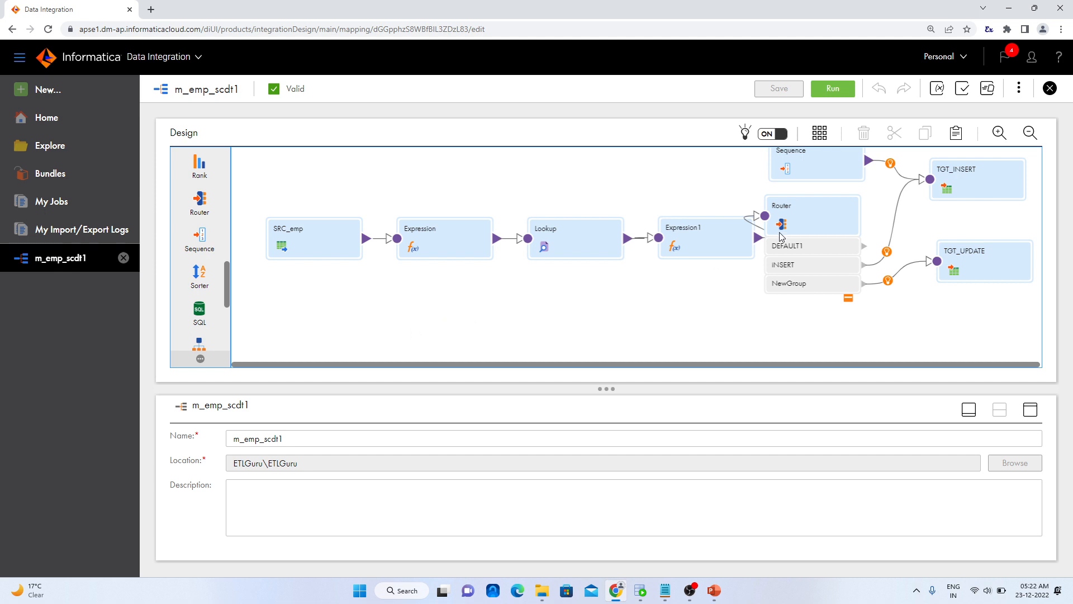
click(1019, 89)
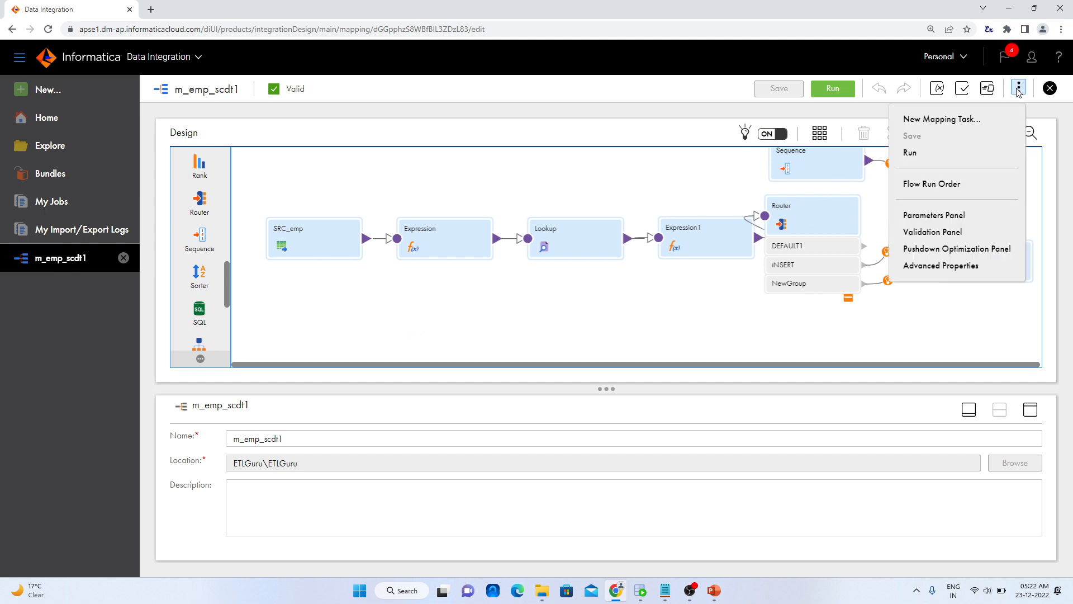
click(986, 117)
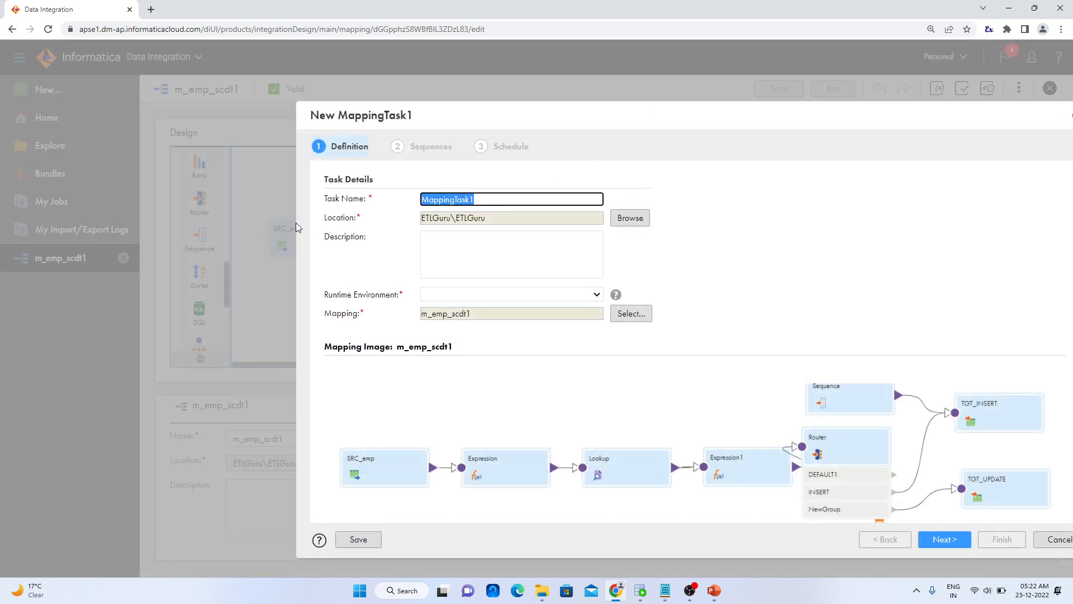
text(N)
key(BackSpace)
key(Caps_Lock)
text(mc)
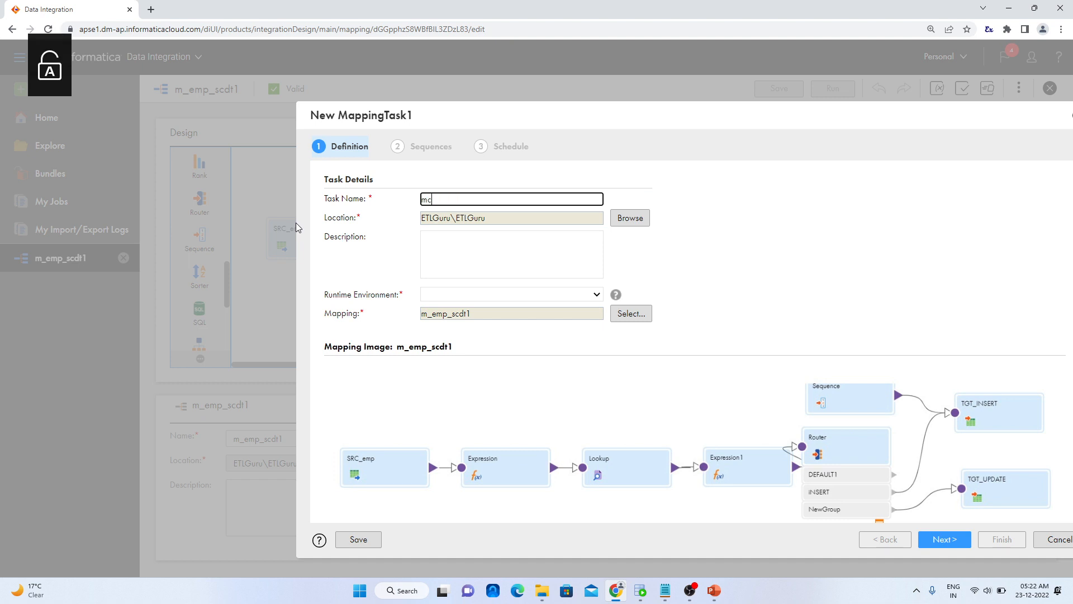
text(t_m_emp_scdt1)
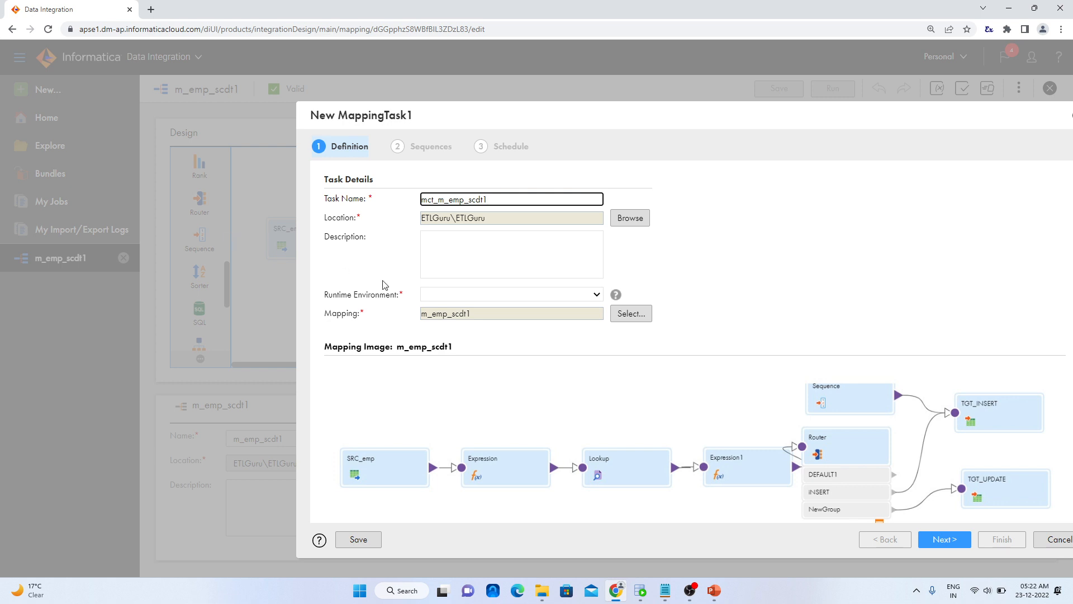
click(497, 294)
click(495, 346)
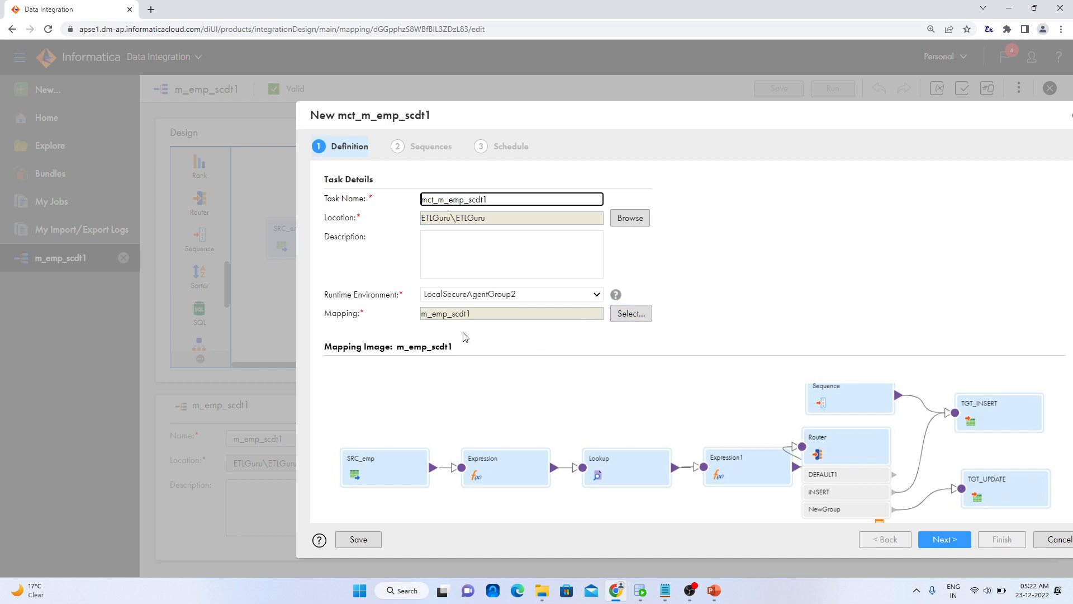
Check the mapping image in the task definition and advance to the schedule settings, keeping the default sequence values
scroll(514, 342, down, 1)
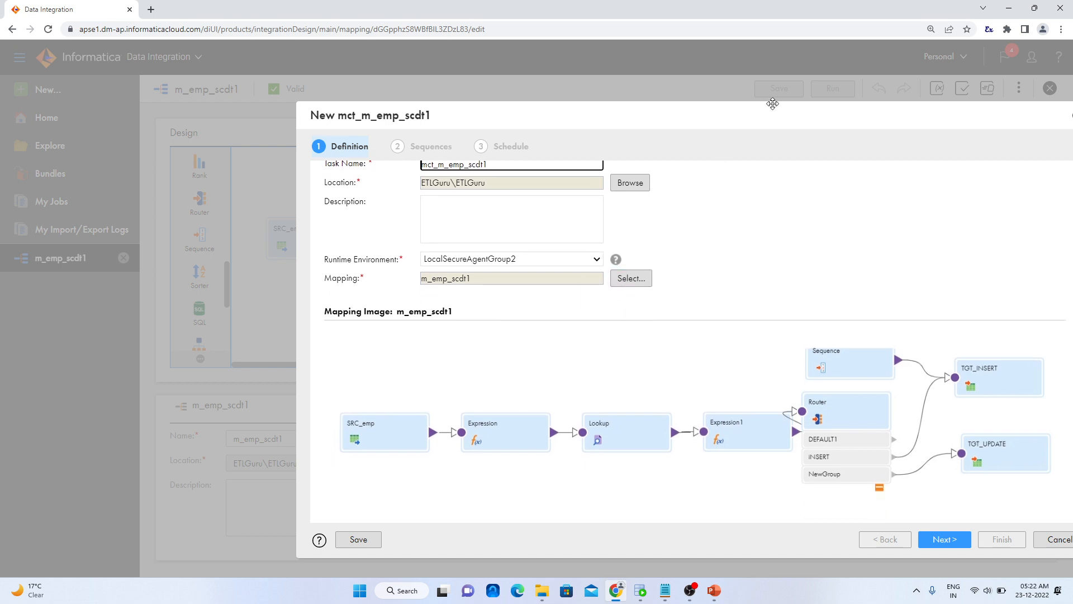
drag(779, 116, 639, 109)
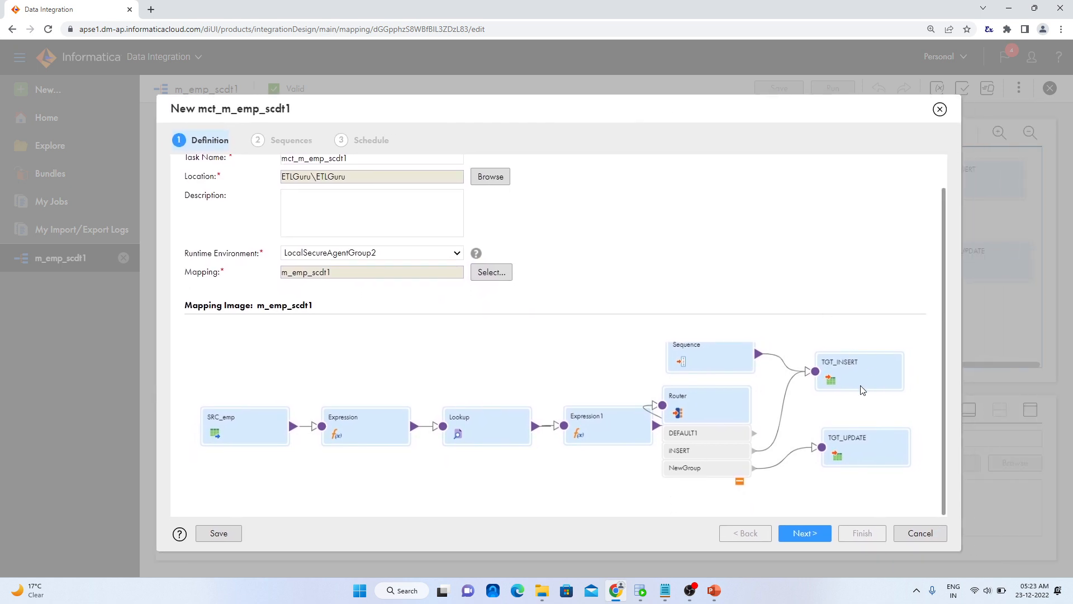
click(810, 533)
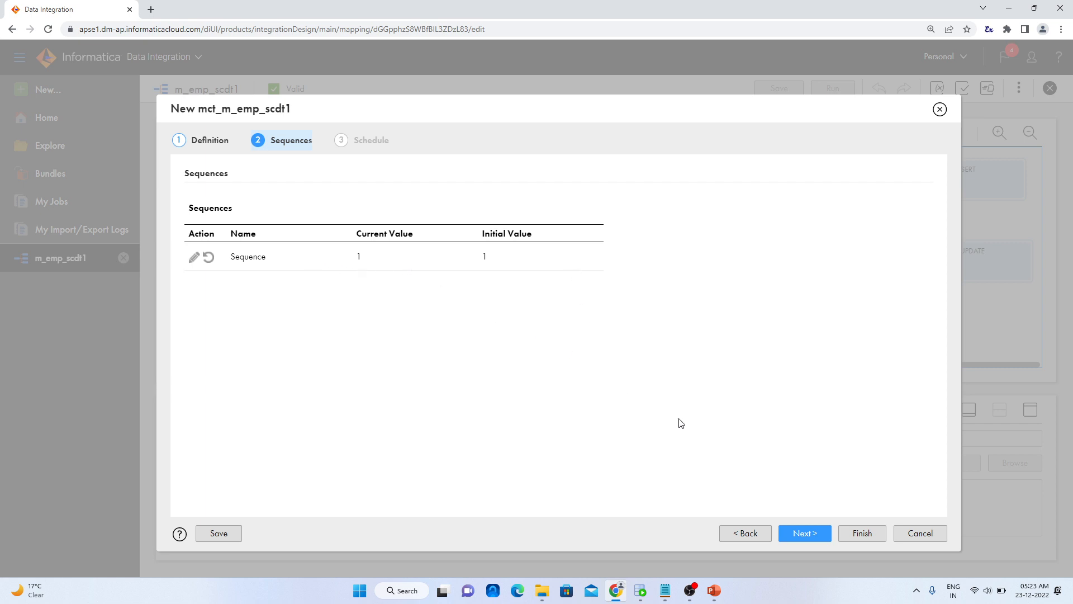
click(792, 533)
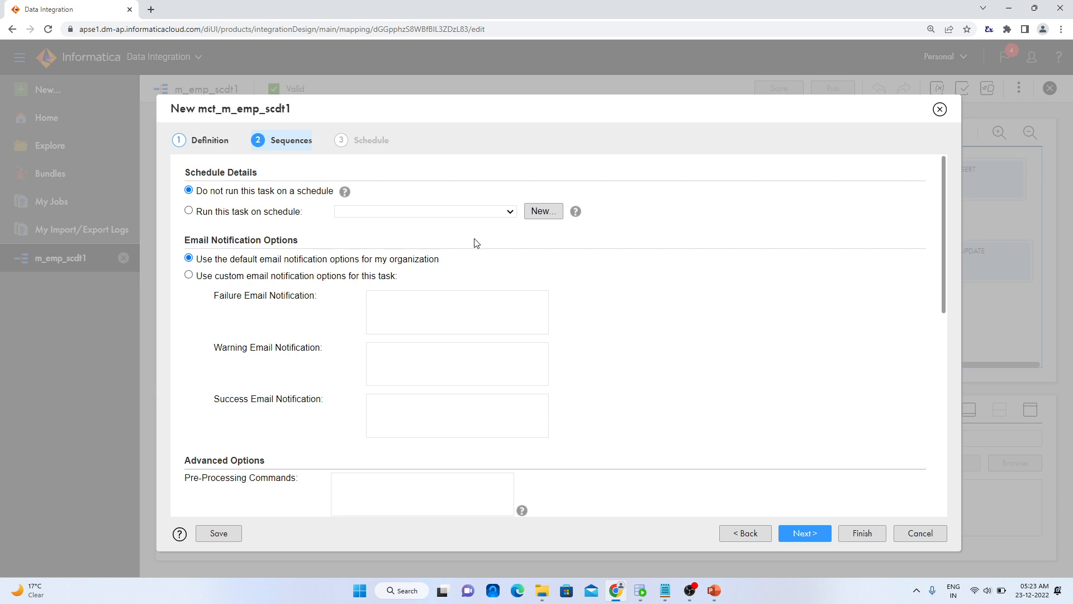
Review the schedule, notification and advanced options, and finish creating the mapping task with their default settings
scroll(435, 240, down, 2)
scroll(427, 268, down, 1)
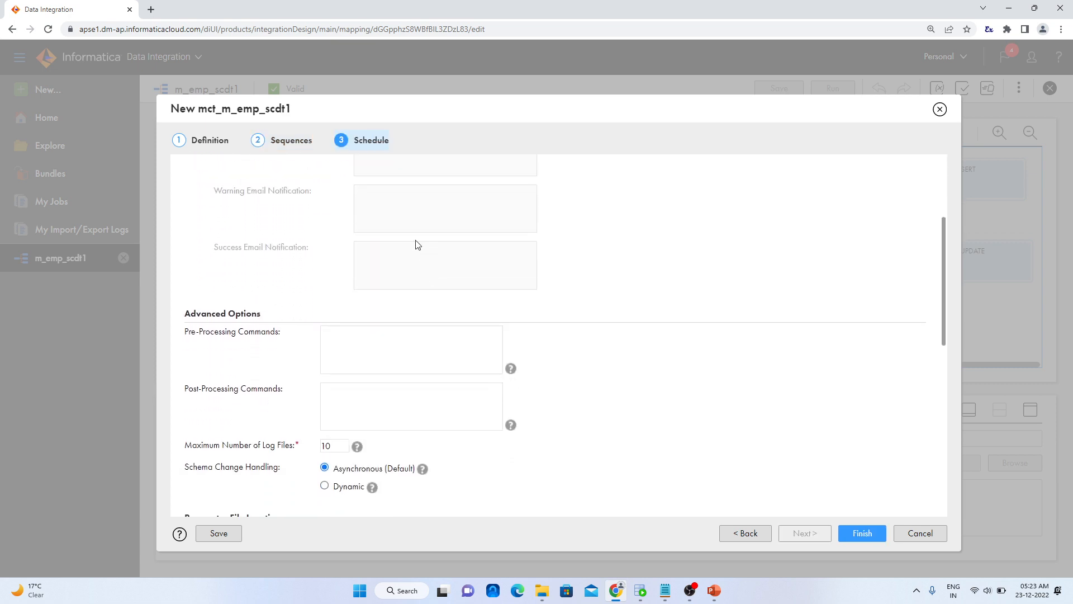
scroll(408, 249, up, 2)
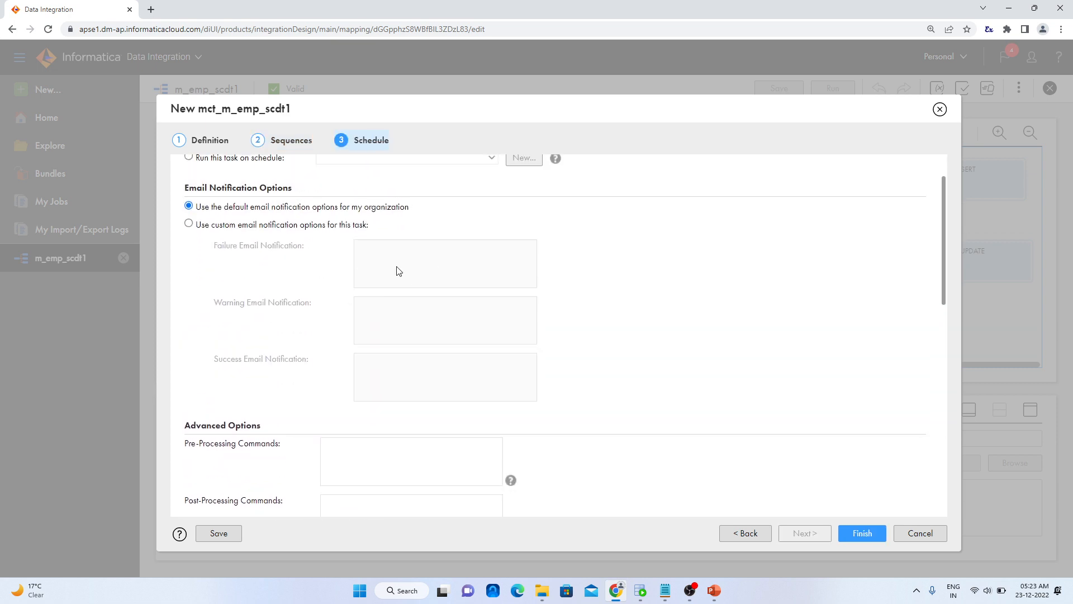
scroll(414, 302, down, 2)
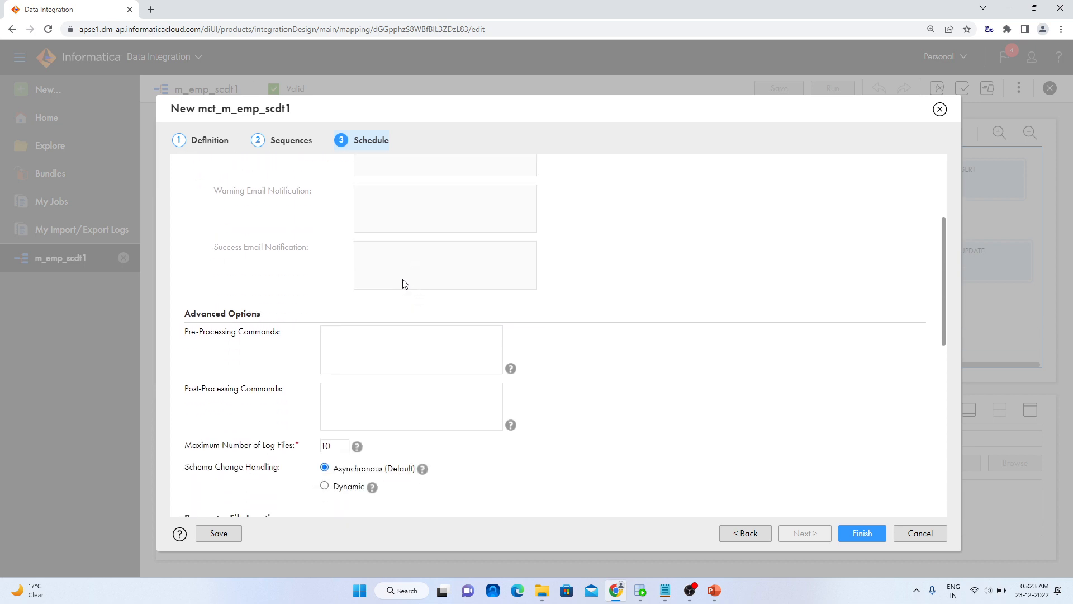
scroll(405, 281, down, 2)
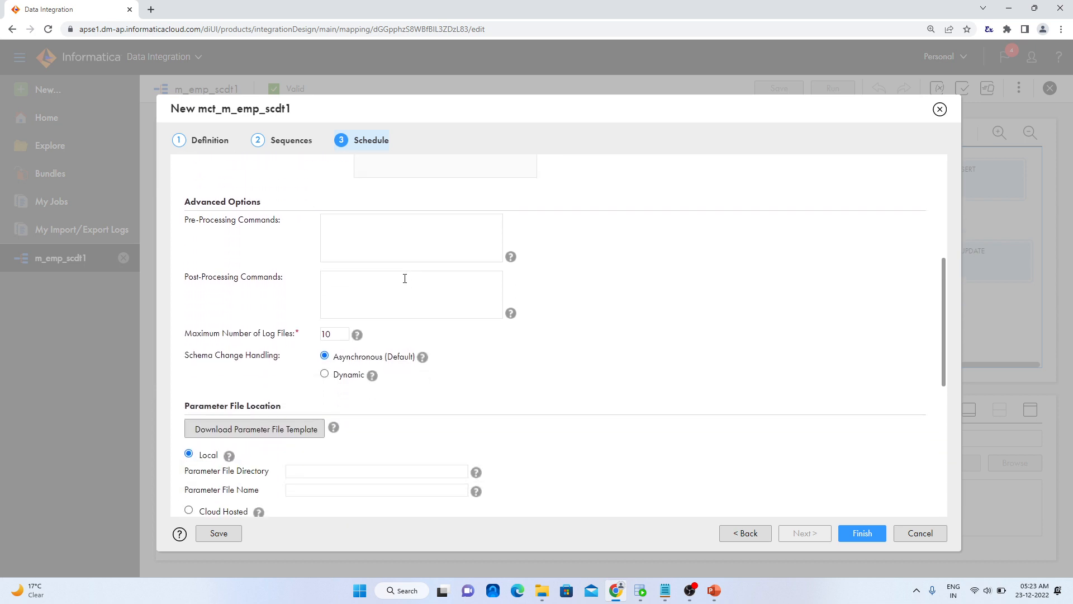
scroll(398, 322, down, 6)
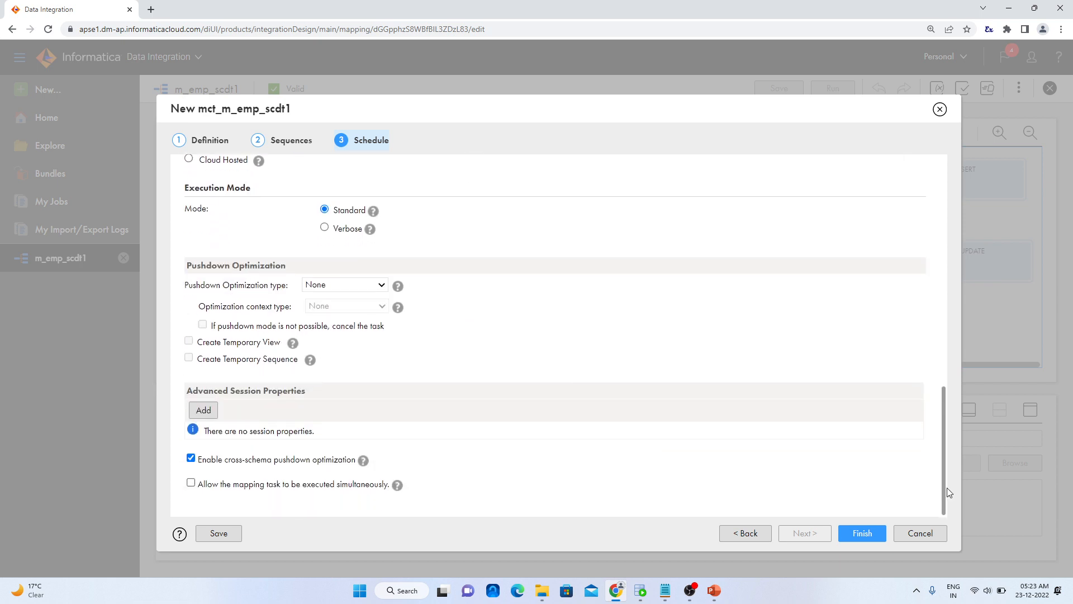
click(872, 532)
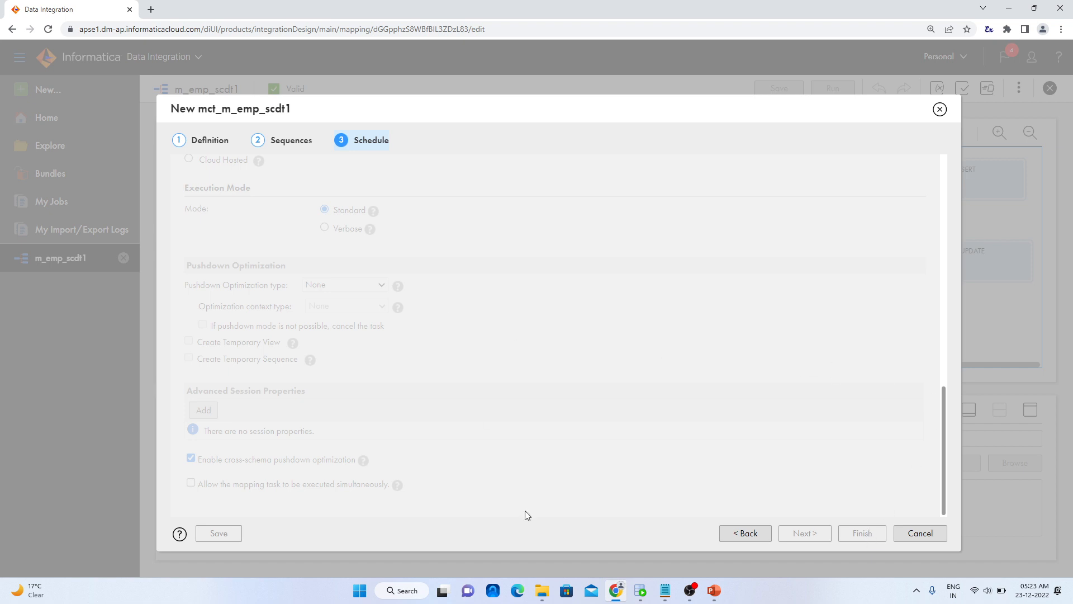
Switch to Oracle SQL Developer and run SELECT * FROM EMPLOYEES_SCDT1; as a new query in the OT_TGT_DEV1 worksheet
click(643, 591)
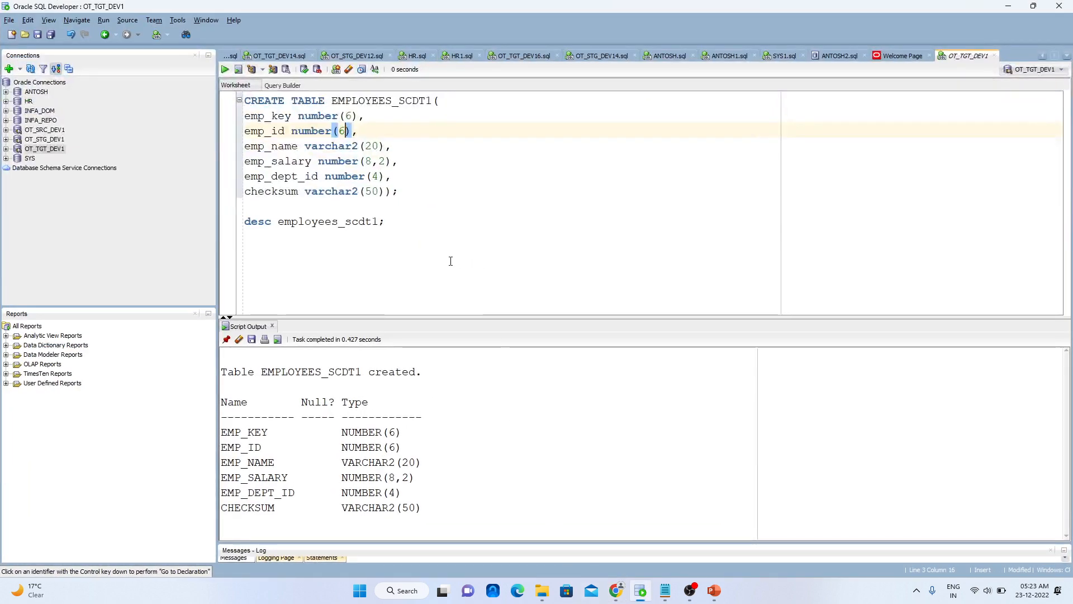
click(408, 231)
key(Return)
text(s)
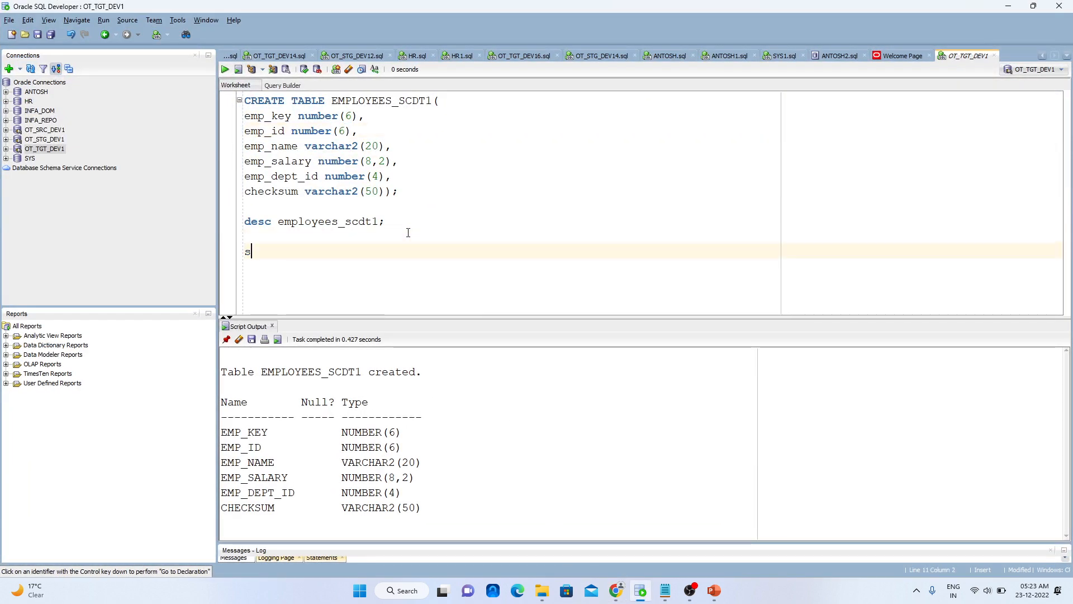
key(Caps_Lock)
text(ELECT * FROM EM)
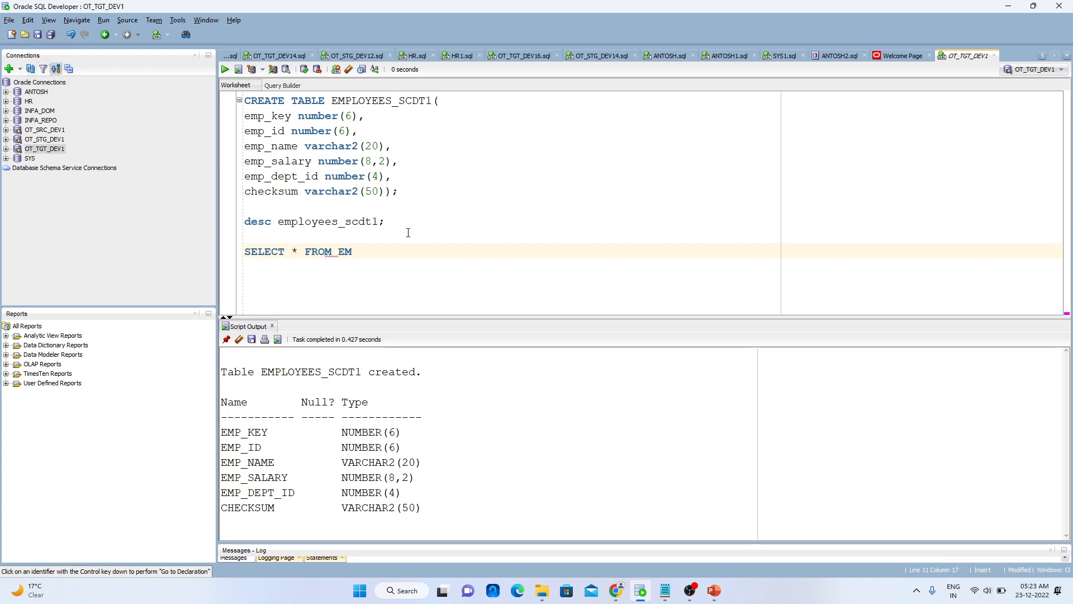
text(PLOPYEE)
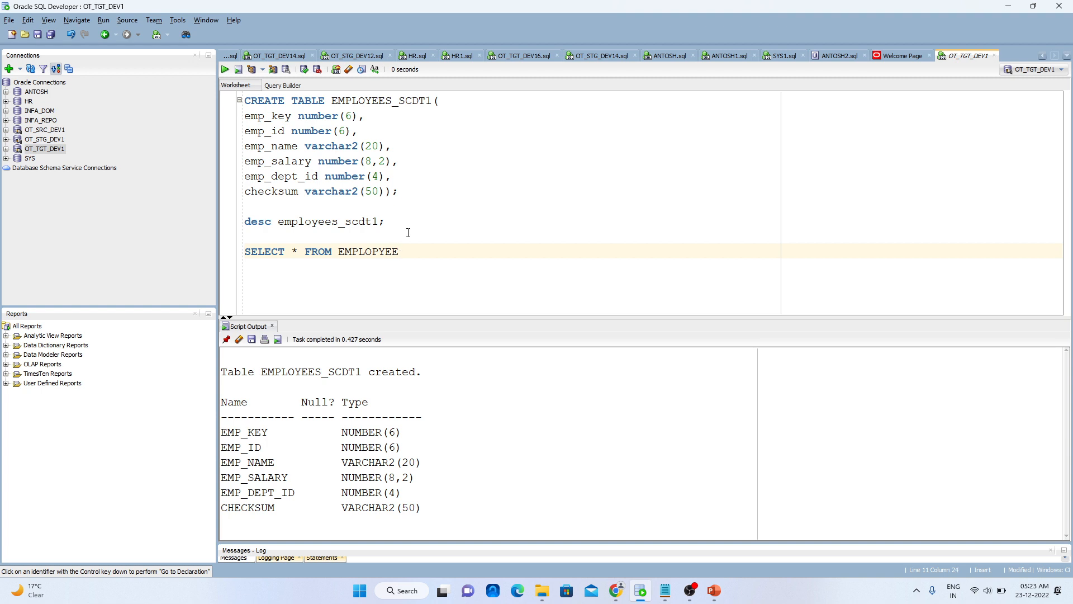
text(S_SCDT1;)
key(ctrl+Return)
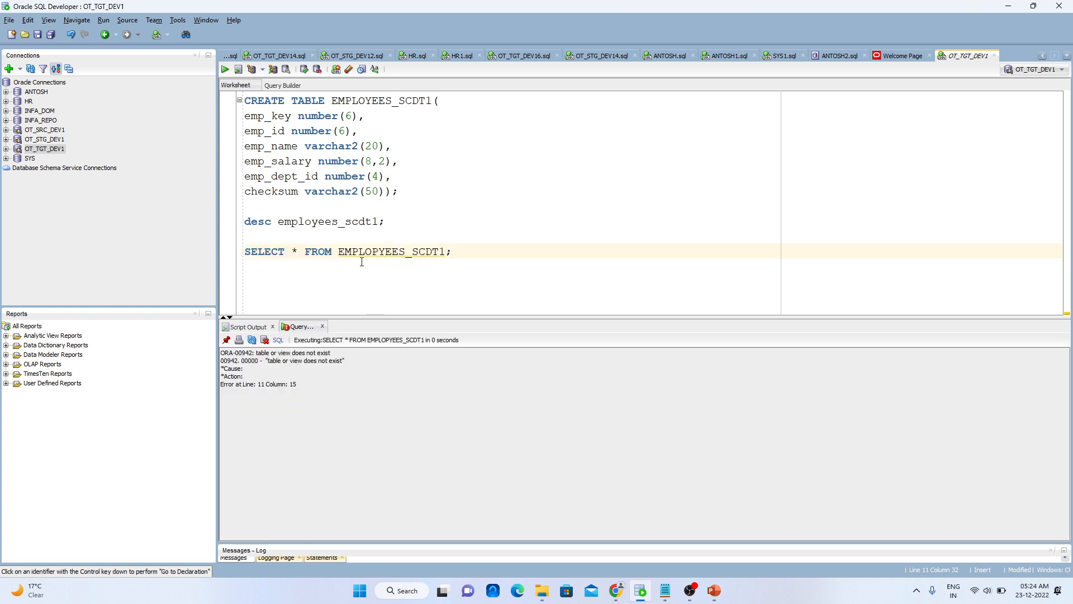
click(379, 252)
key(BackSpace)
key(ctrl+Return)
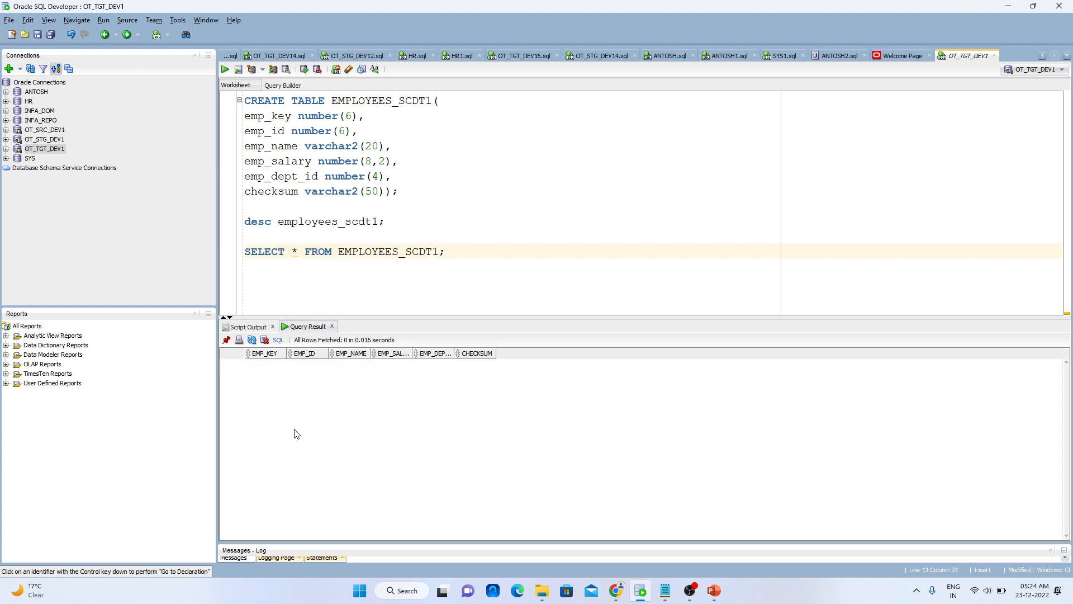
Switch to Informatica in Chrome, run the mapping task mct_m_emp_scdt1 and open its job in the job list
click(617, 591)
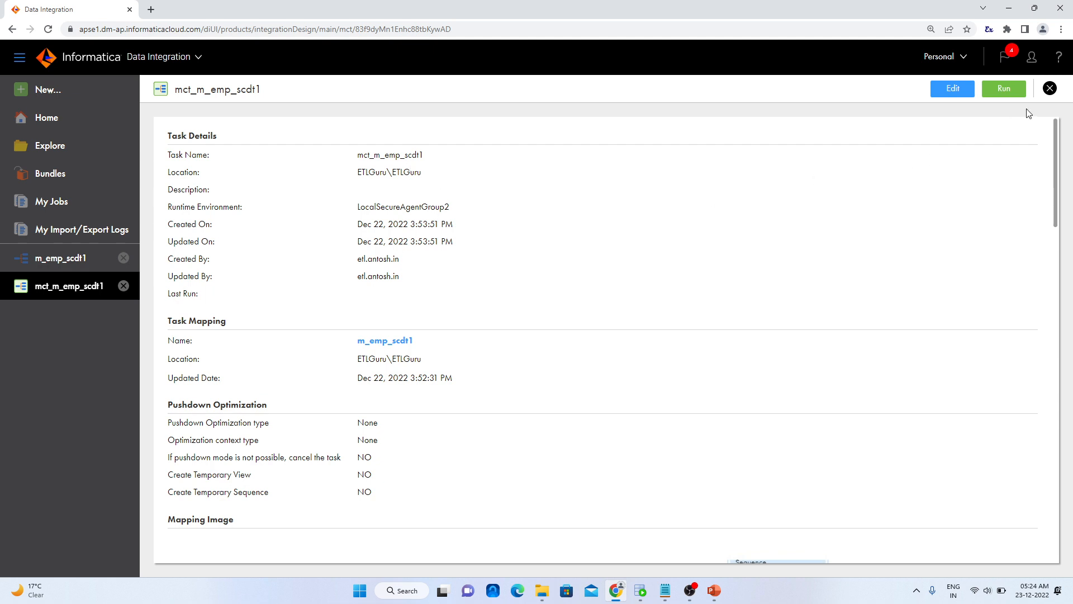
click(1001, 88)
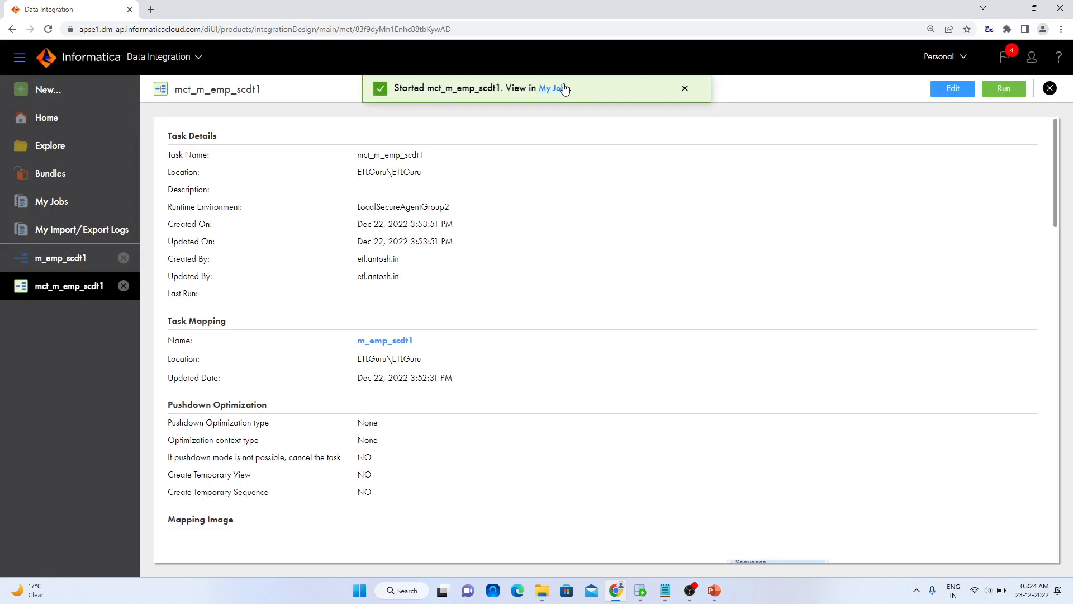
click(566, 90)
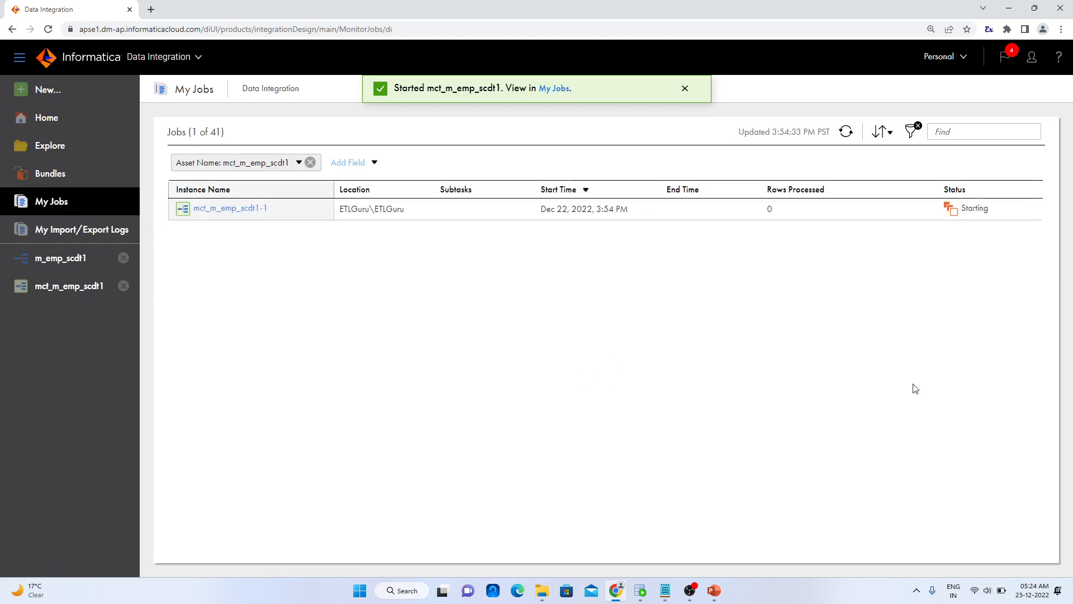
mouse_move(963, 217)
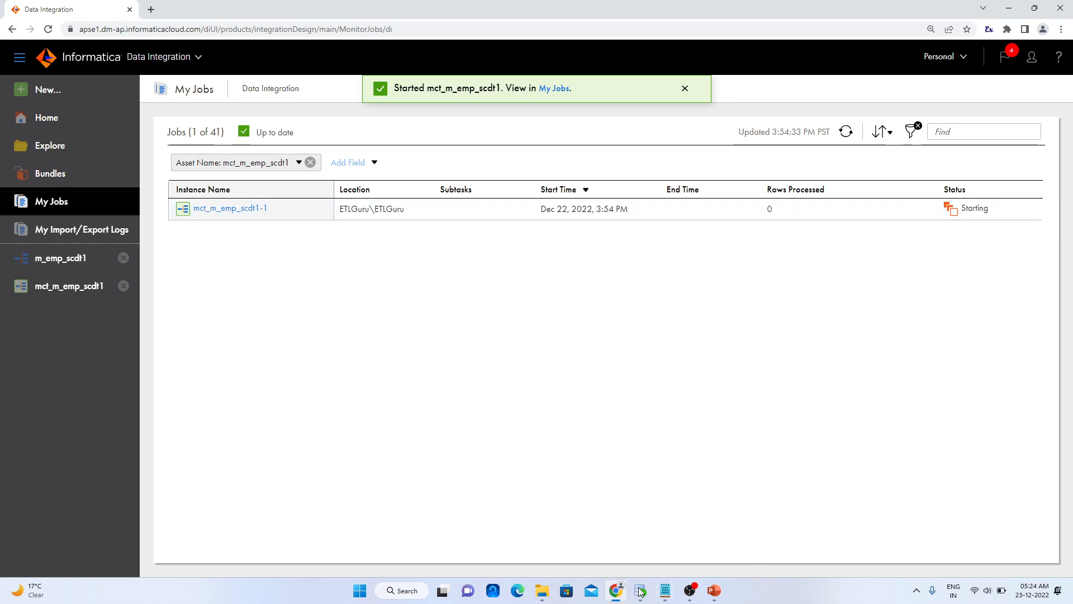
Switch to Notepad, close the duplicate employees.csv window and review the source rows in the remaining one
click(663, 595)
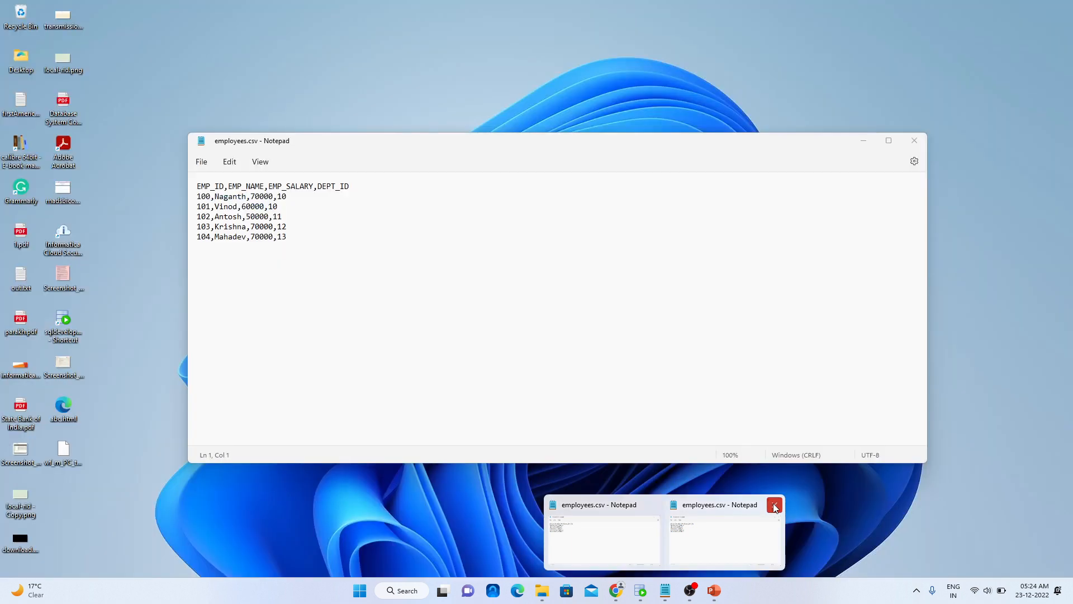
click(775, 505)
click(686, 527)
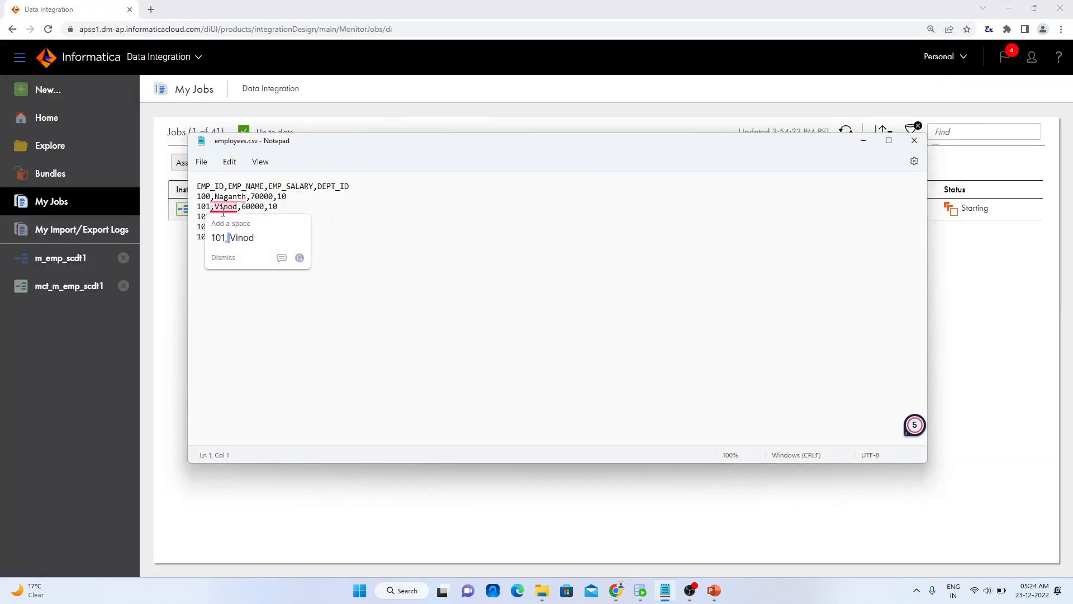
click(526, 303)
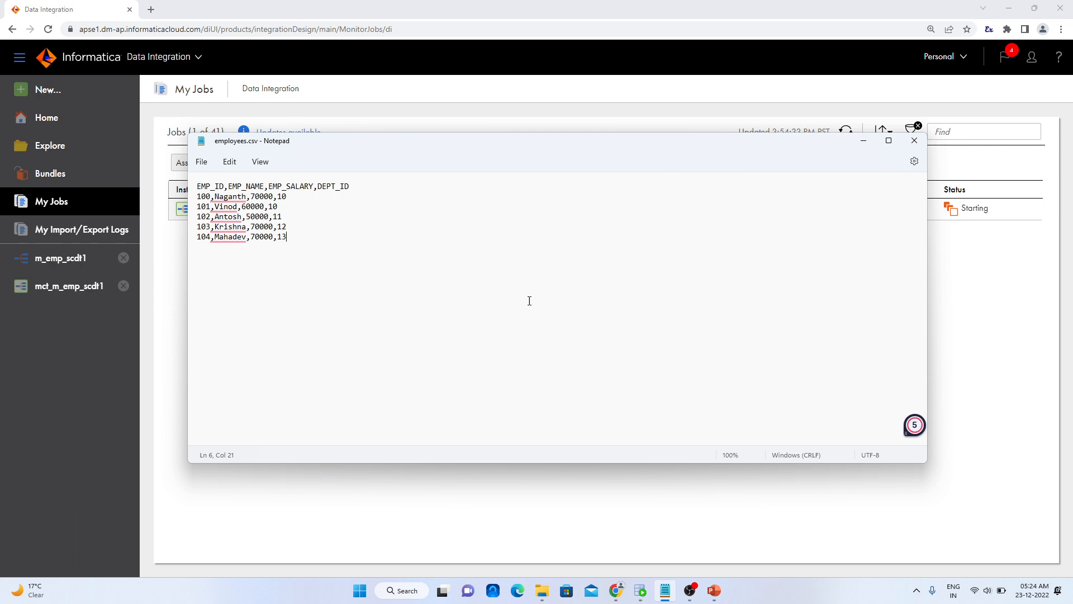
click(863, 141)
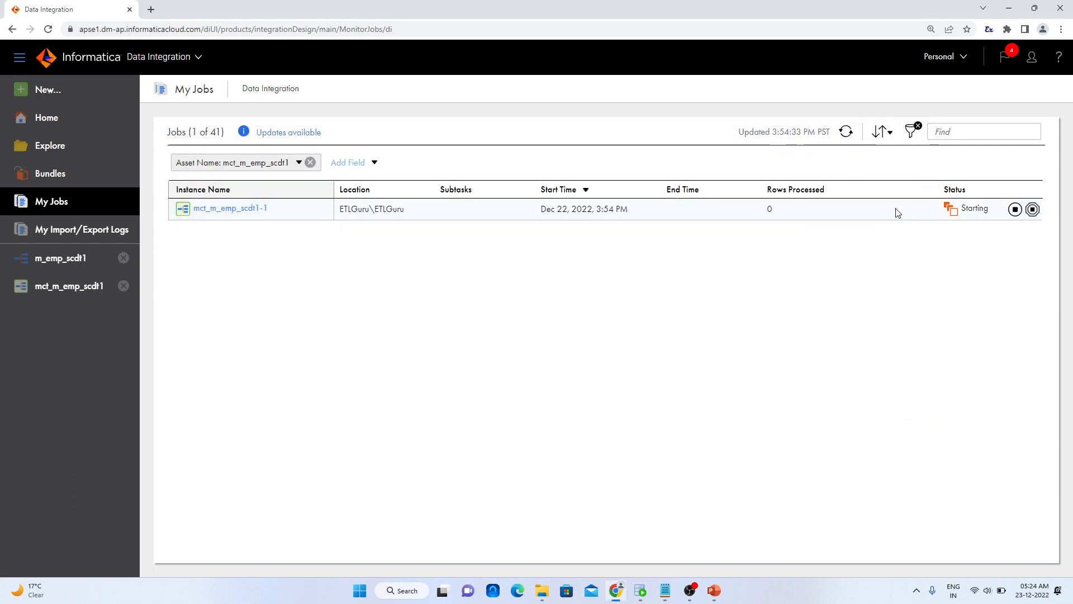
Refresh the job list until the mct_m_emp_scdt1 run finishes and check its processed rows
click(845, 139)
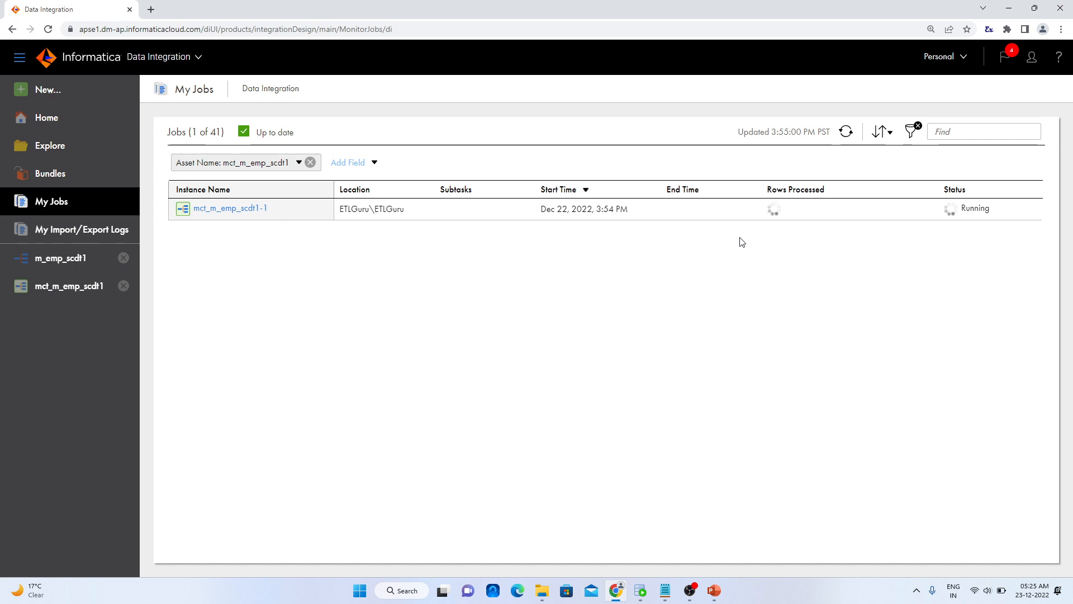
click(846, 133)
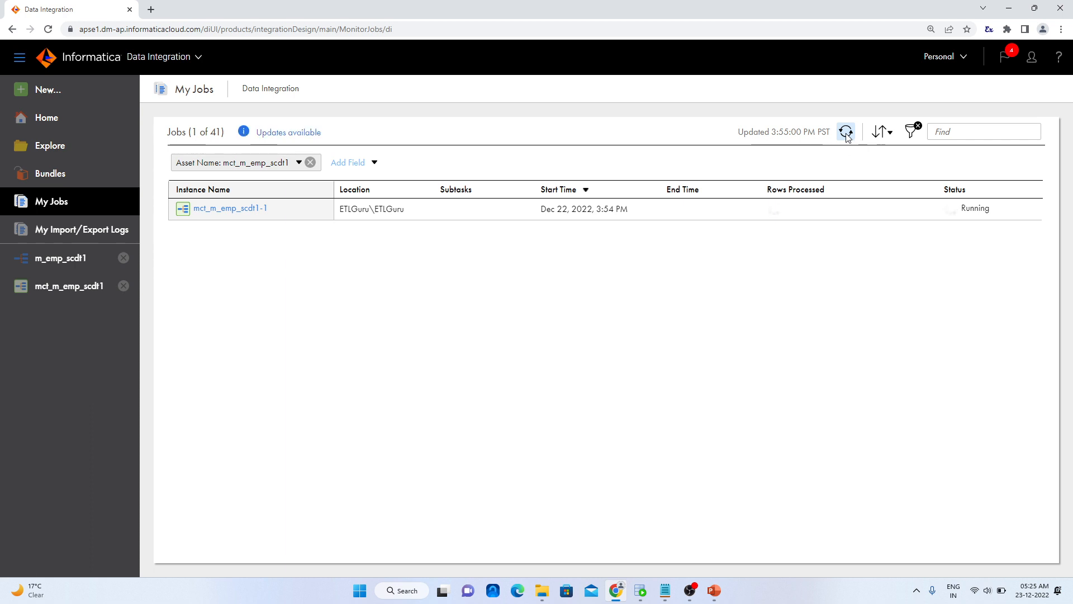
click(846, 134)
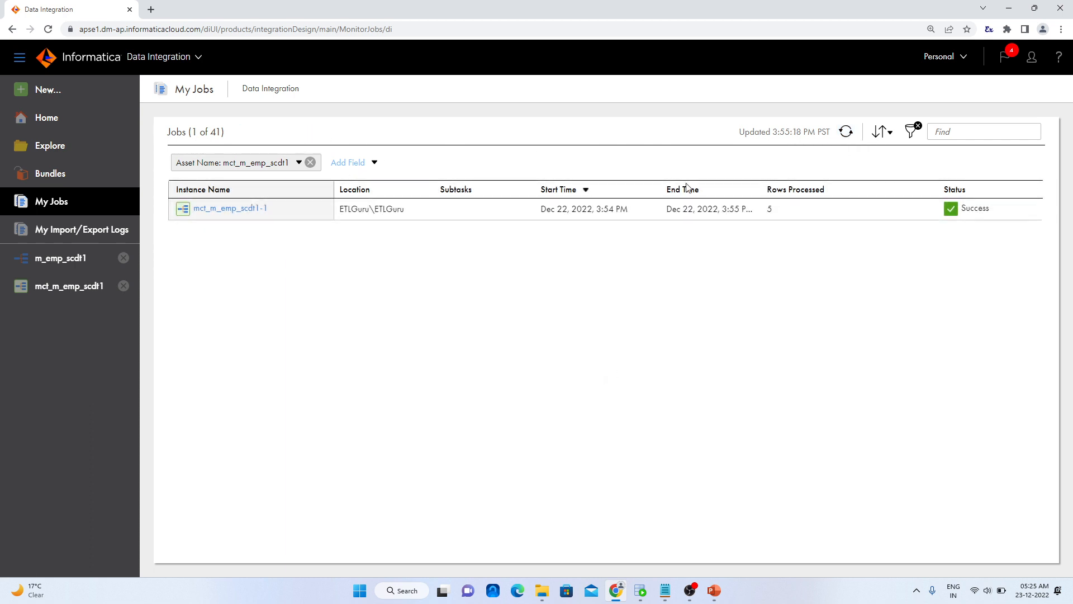
double_click(774, 208)
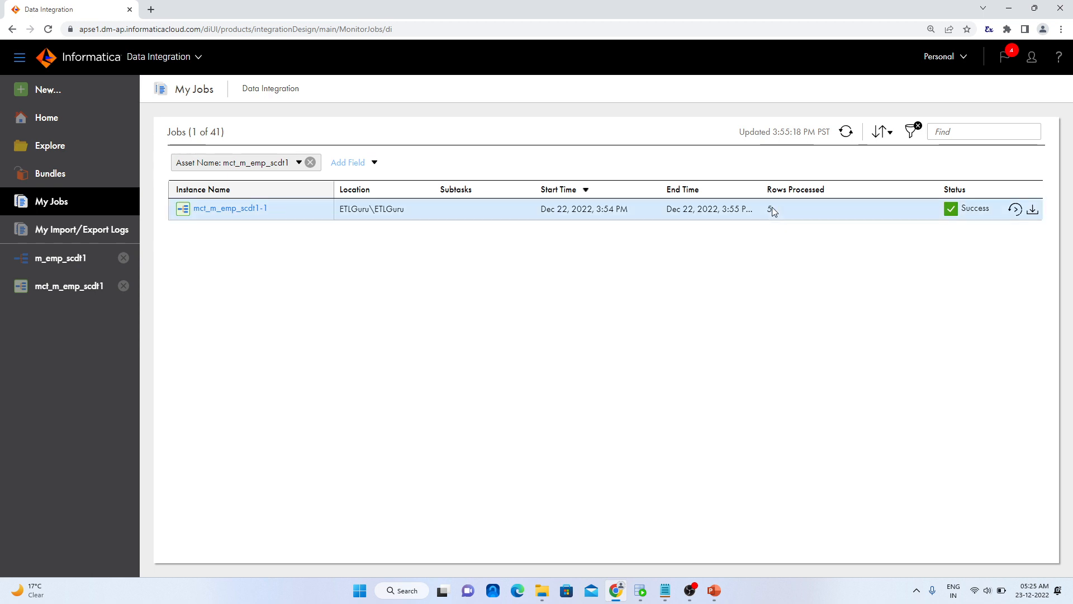
Open the details of run mct_m_emp_scdt1-1 and check the success rows of the source and both targets
click(259, 210)
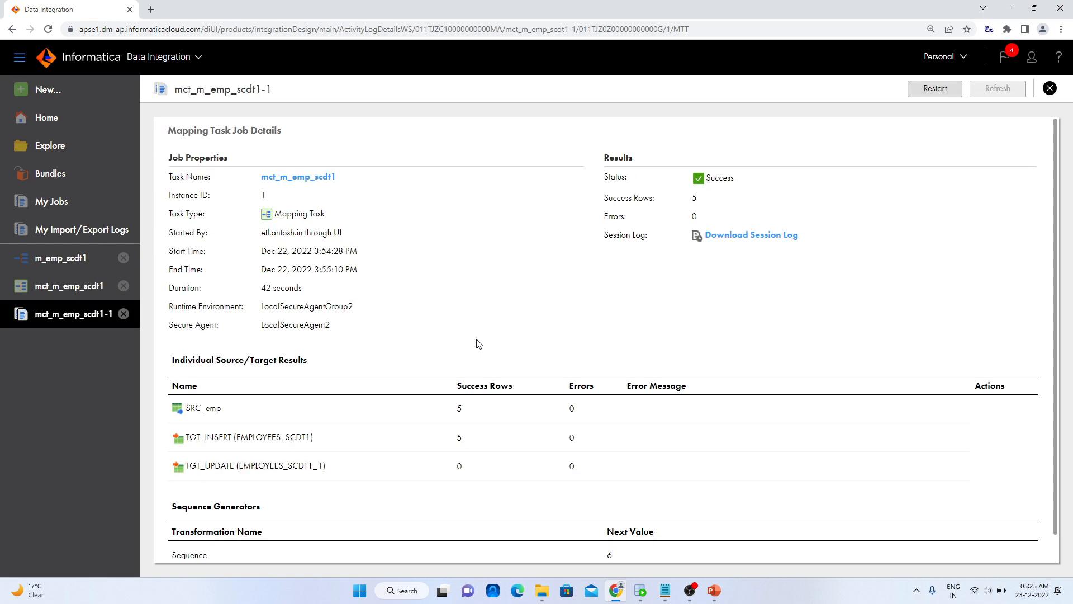
scroll(478, 344, down, 2)
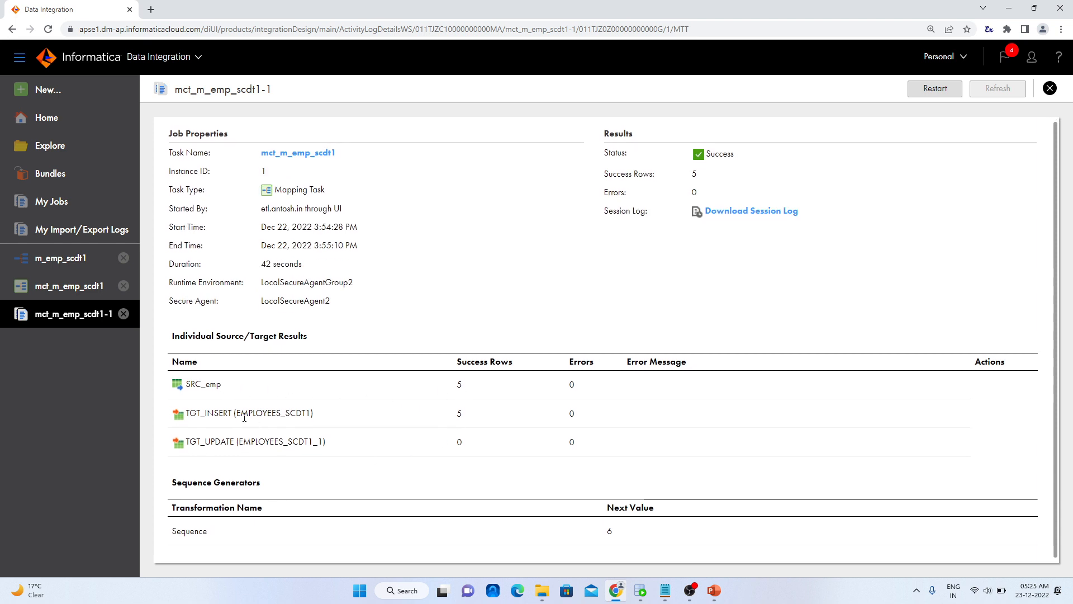
drag(469, 415, 455, 418)
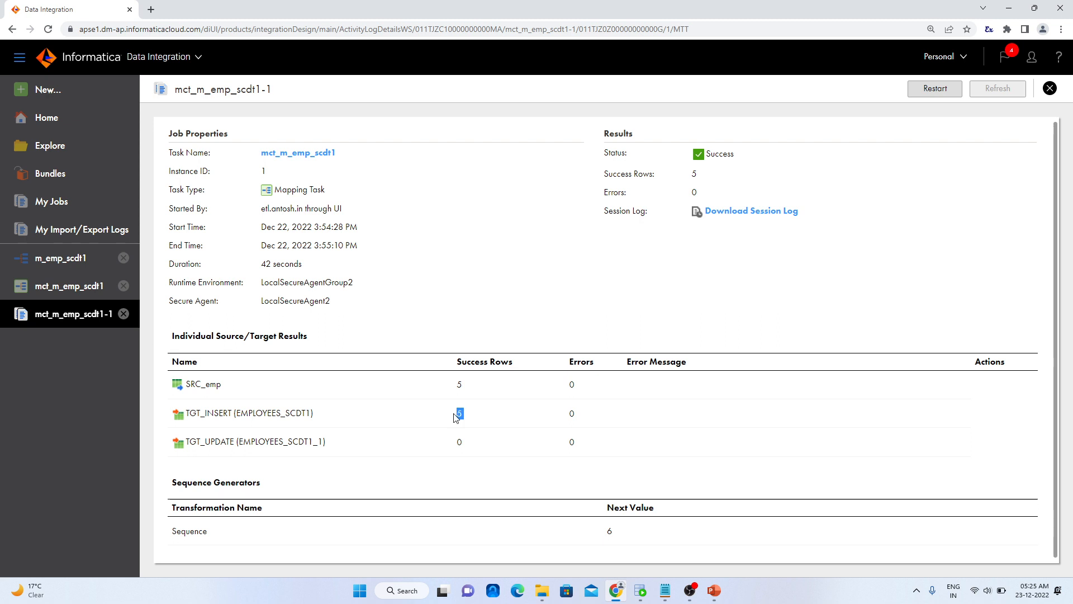
Switch to Oracle SQL Developer and rerun the EMPLOYEES_SCDT1 query to examine the loaded rows
click(641, 590)
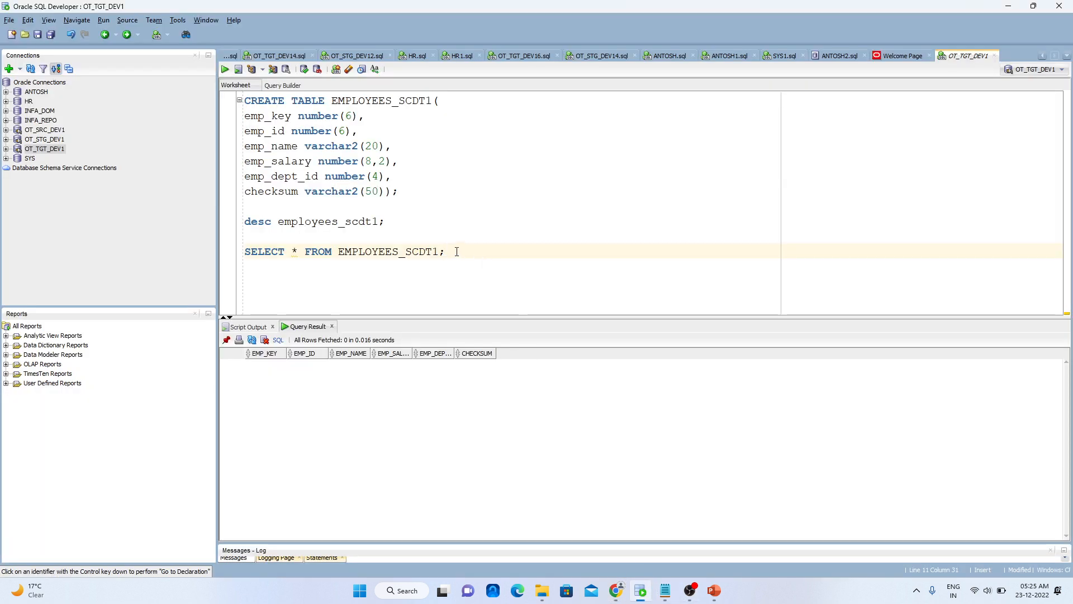
triple_click(457, 251)
key(ctrl+Return)
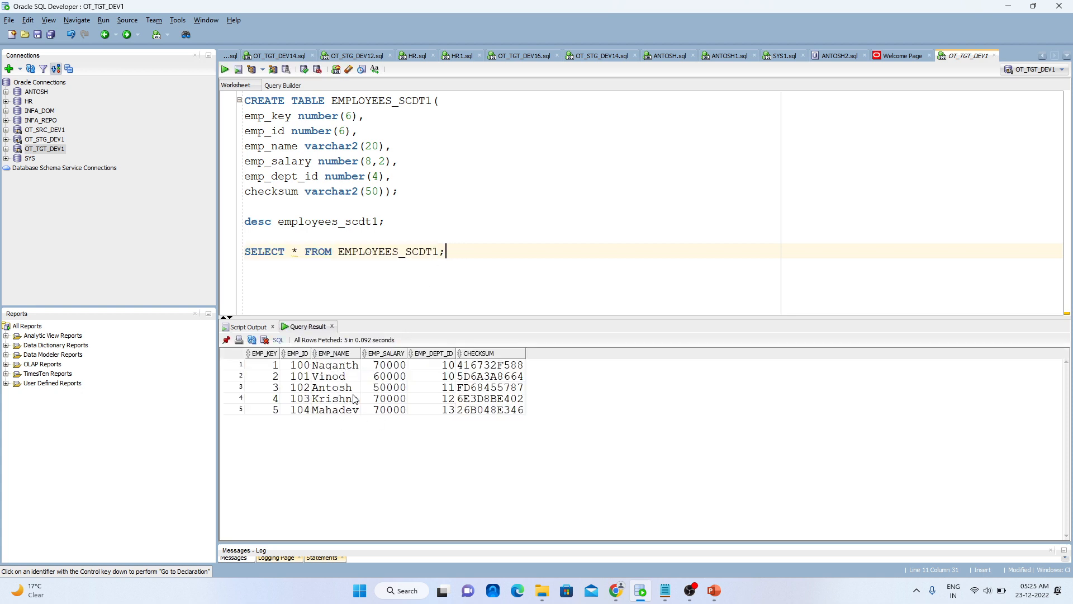
Switch to employees.csv in Notepad and add a row for employee 105 with a name, salary 80000 and department 14
click(664, 590)
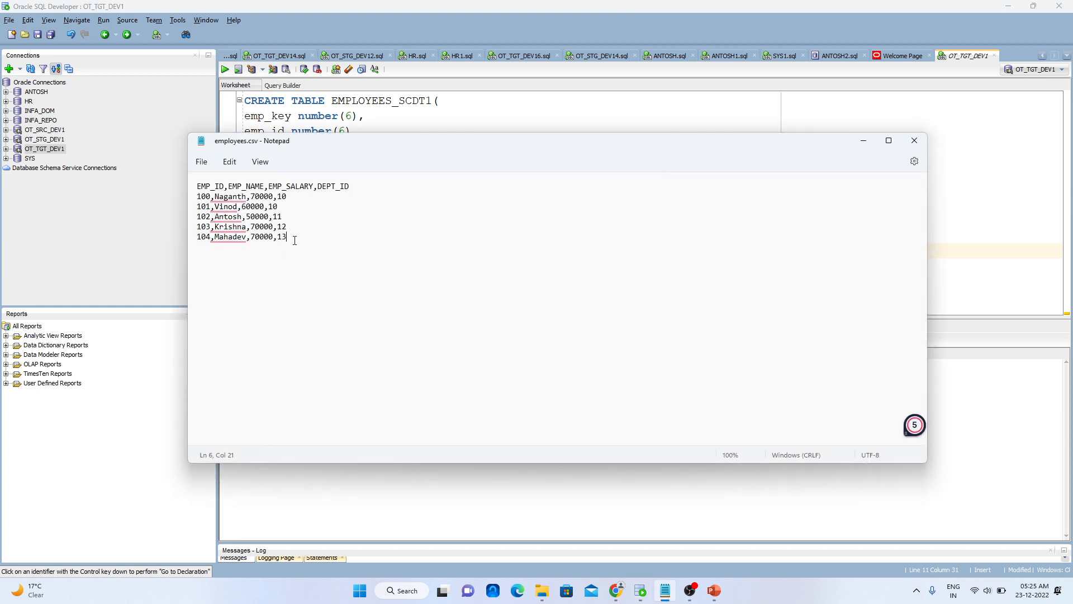
key(Return)
text(1)
key(BackSpace)
key(Caps_Lock)
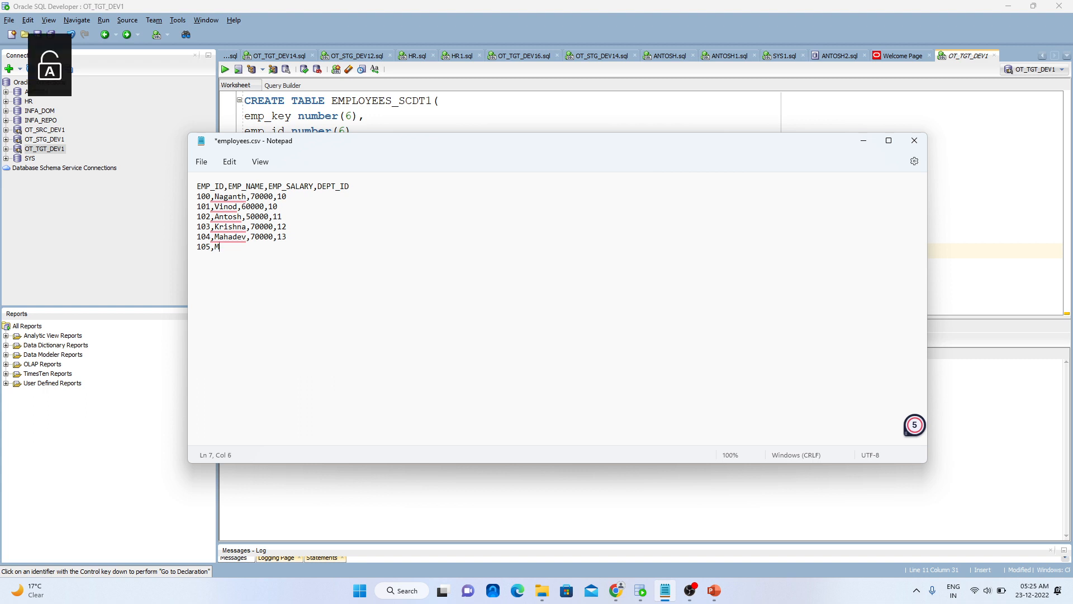
text(MAHESHWARI)
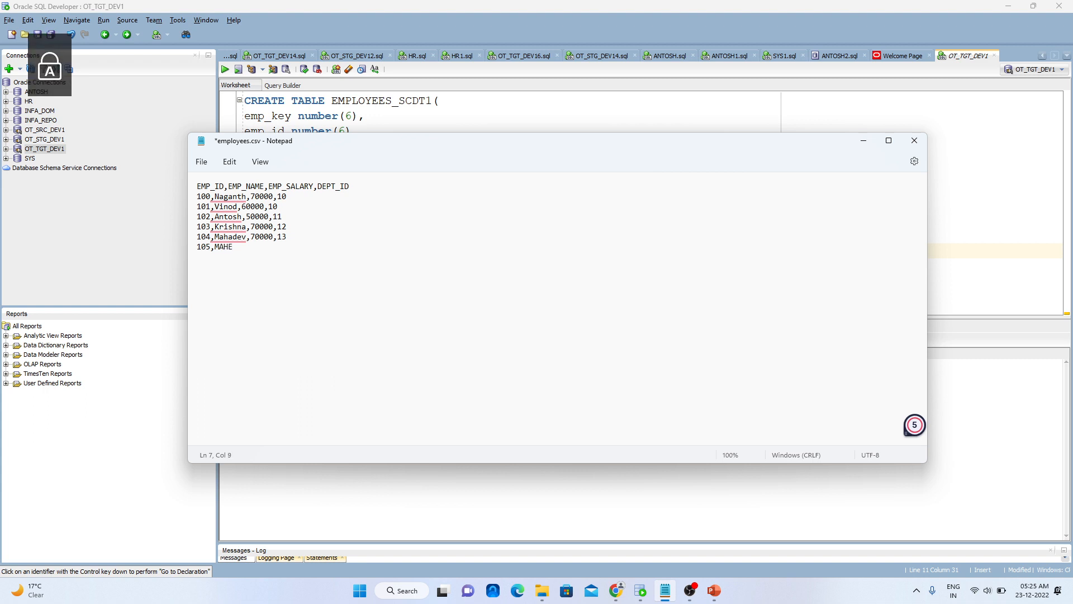
key(BackSpace)
key(BackSpace)
key(BackSpace)
key(BackSpace)
key(BackSpace)
key(BackSpace)
key(BackSpace)
key(BackSpace)
key(BackSpace)
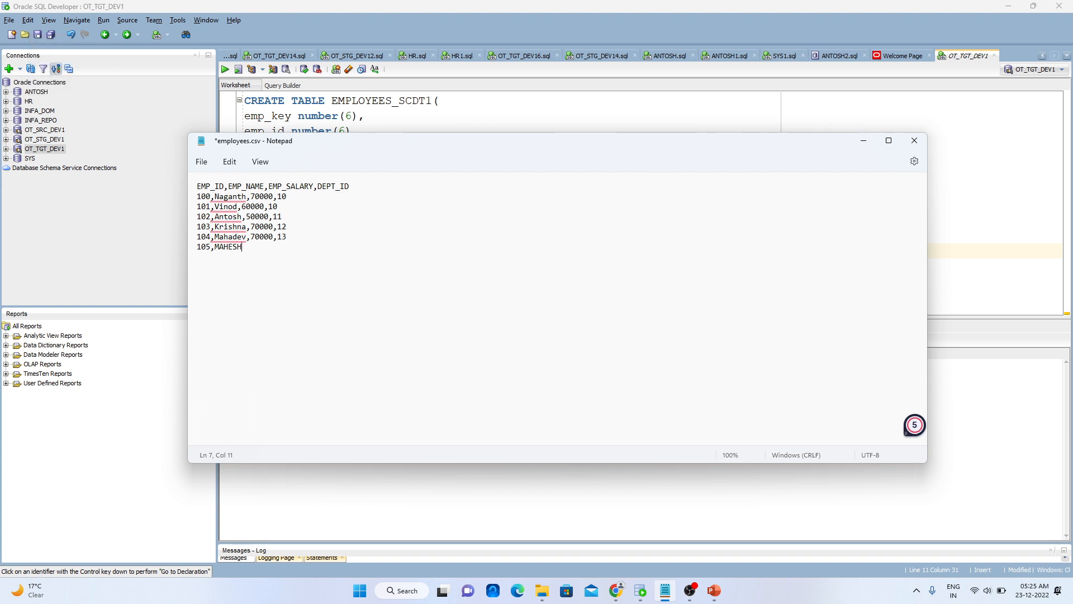
key(Caps_Lock)
text(aheshwari,80000,)
Set the salary of employee 103 to 90000 and of employee 104 to 80000 in employees.csv, and save the file
key(BackSpace)
key(BackSpace)
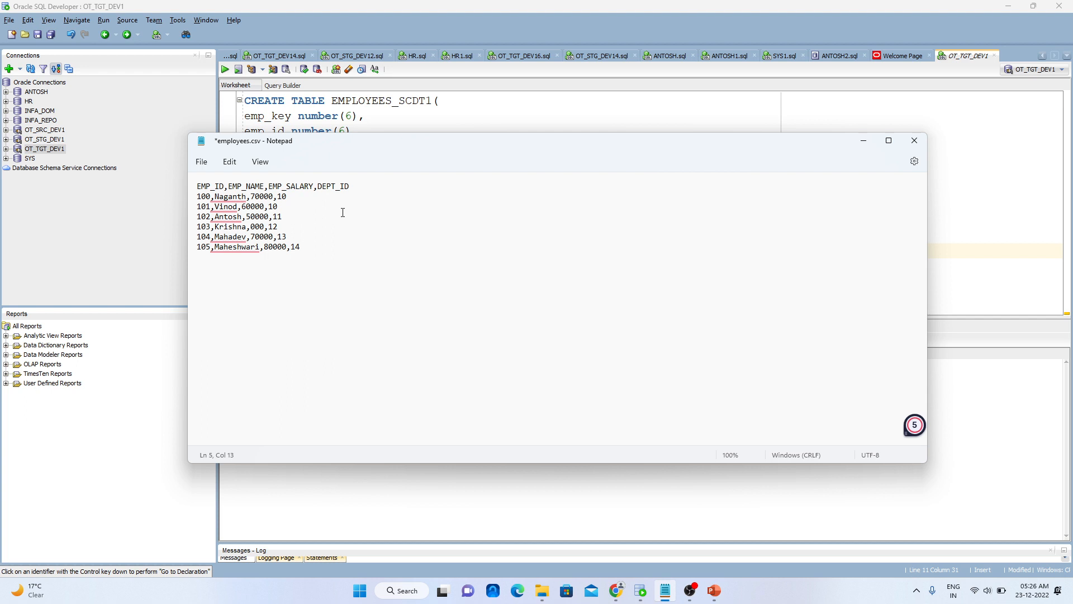
text(90)
click(261, 237)
key(BackSpace)
key(BackSpace)
text(800)
key(BackSpace)
click(205, 163)
click(222, 241)
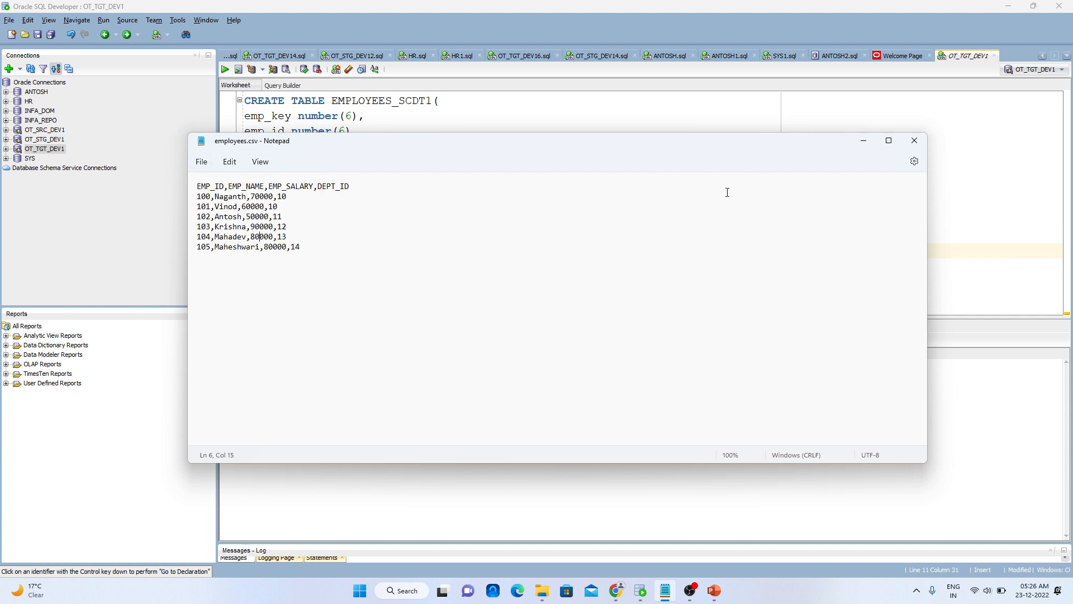
Return to Oracle SQL Developer and pin the current EMPLOYEES_SCDT1 query result
click(865, 139)
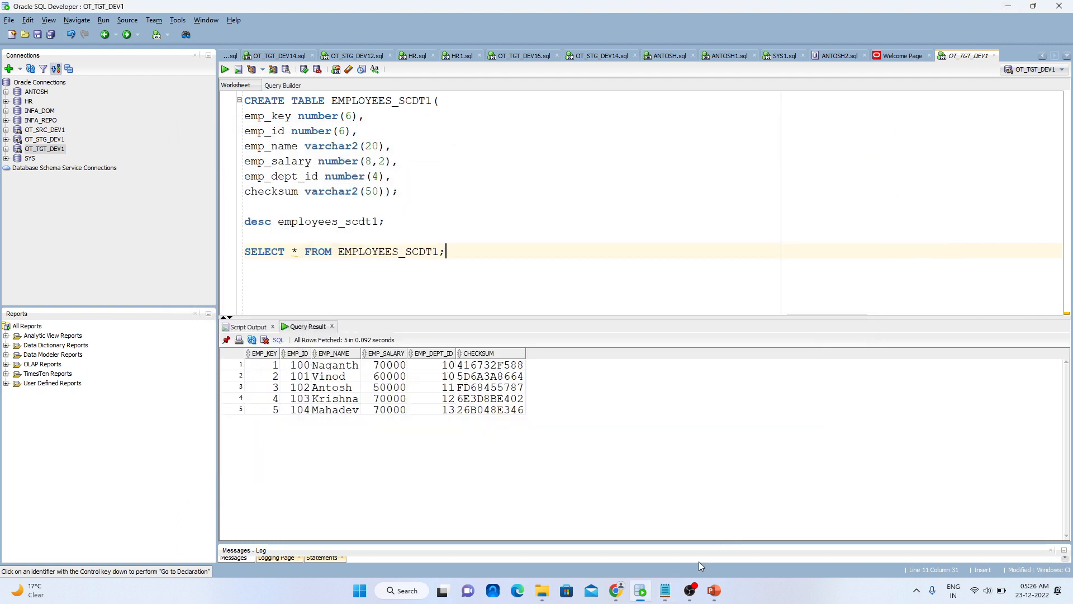
click(228, 340)
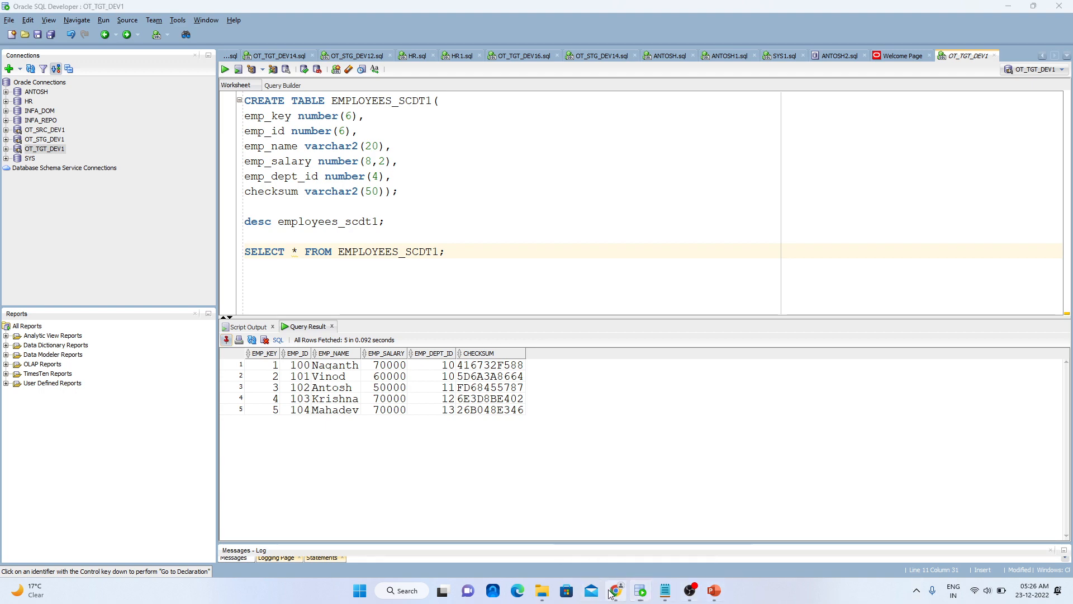
Switch to Informatica in Chrome, restart the mct_m_emp_scdt1 job with confirmation, and open the job list to monitor it
click(617, 591)
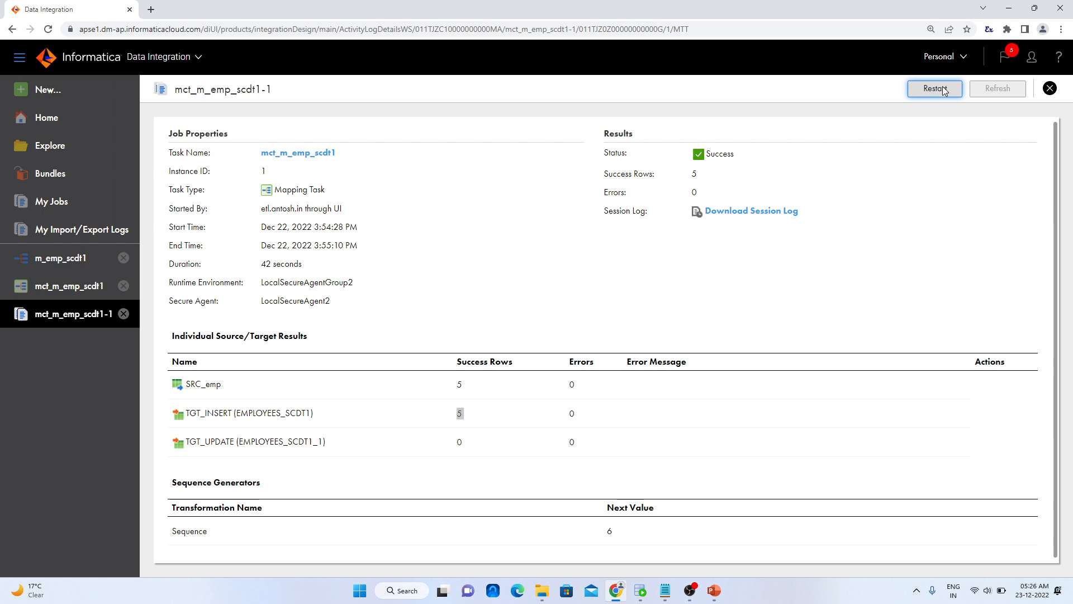
click(945, 90)
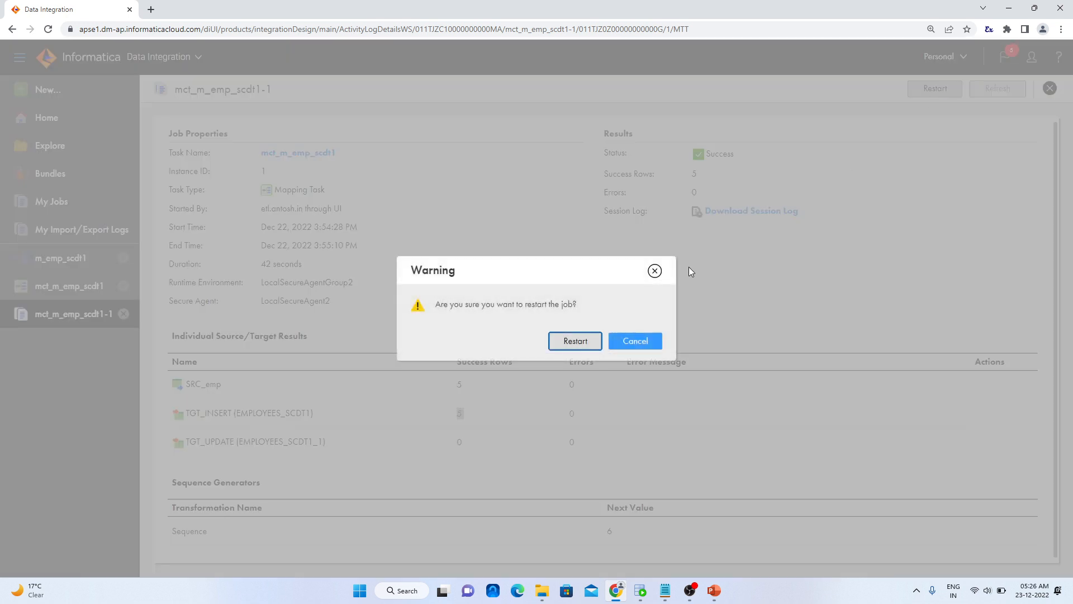
click(570, 342)
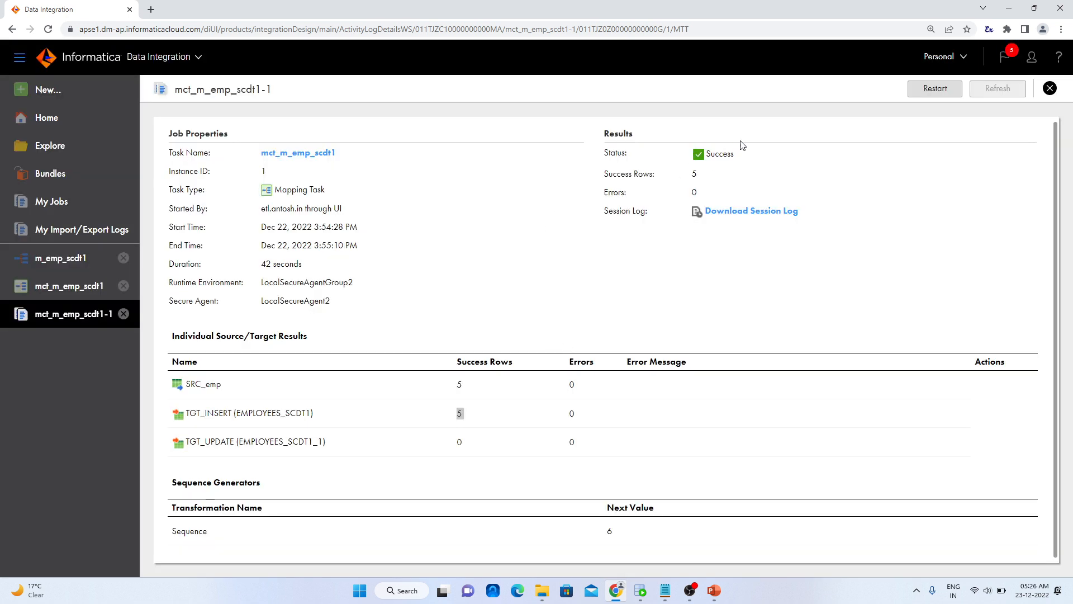
click(52, 202)
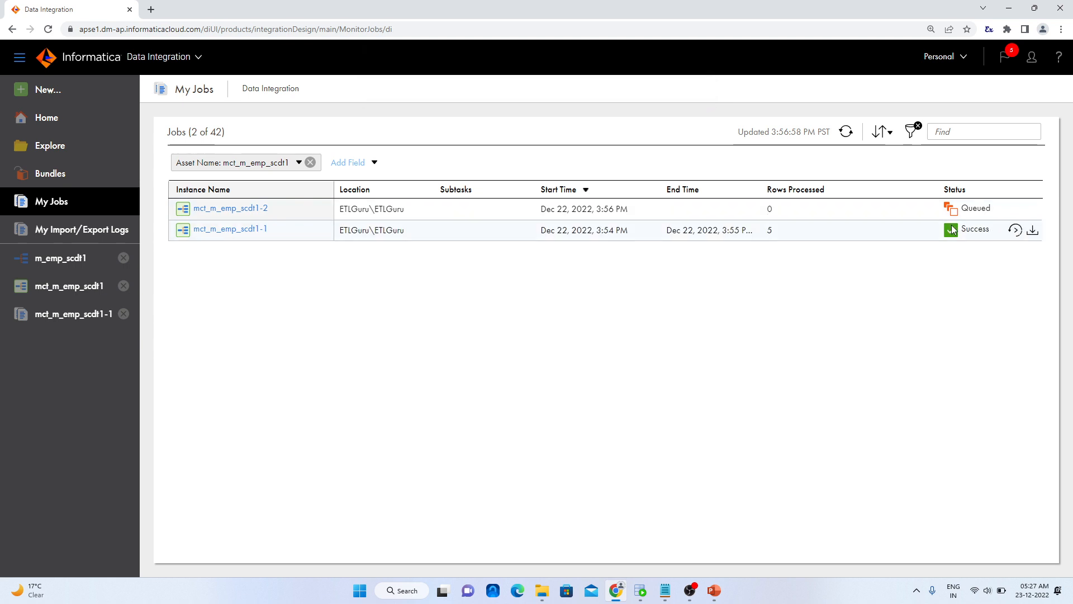
Refresh the job list until mct_m_emp_scdt1-2 finishes, and open its details to check the TGT_INSERT and TGT_UPDATE row counts
click(847, 133)
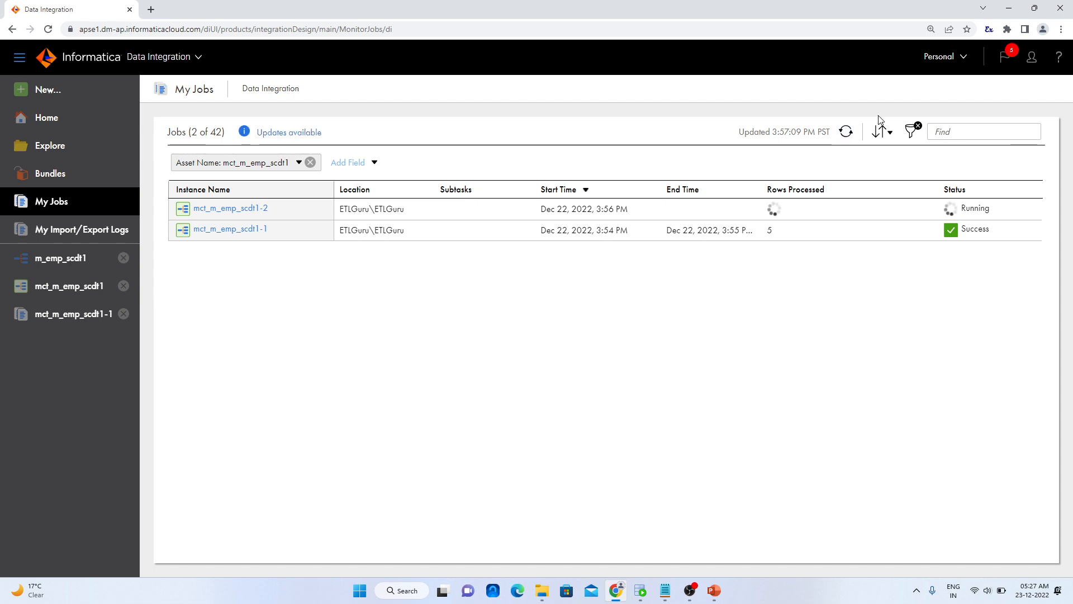
click(847, 132)
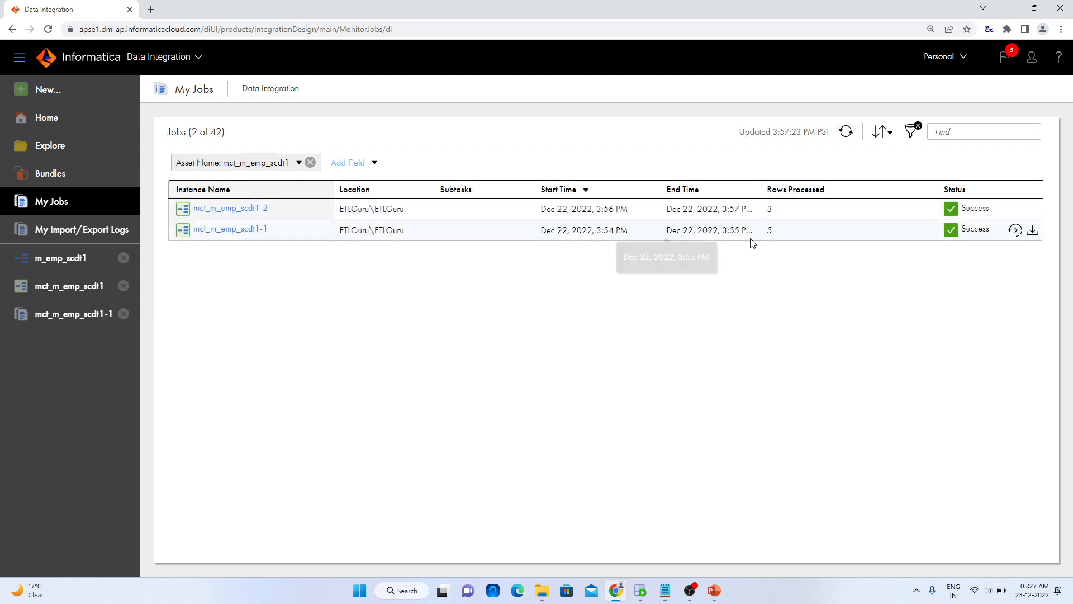
click(254, 209)
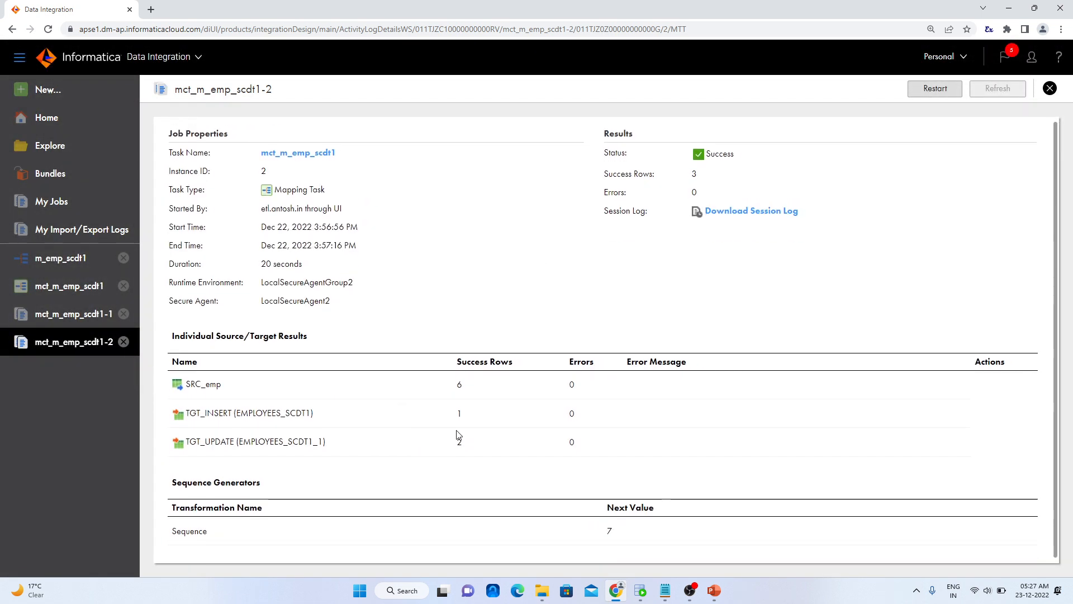
drag(463, 424, 437, 426)
drag(219, 413, 409, 411)
drag(455, 442, 460, 442)
Switch to Oracle SQL Developer and run the SELECT query on EMPLOYEES_SCDT1 again
click(640, 591)
click(440, 252)
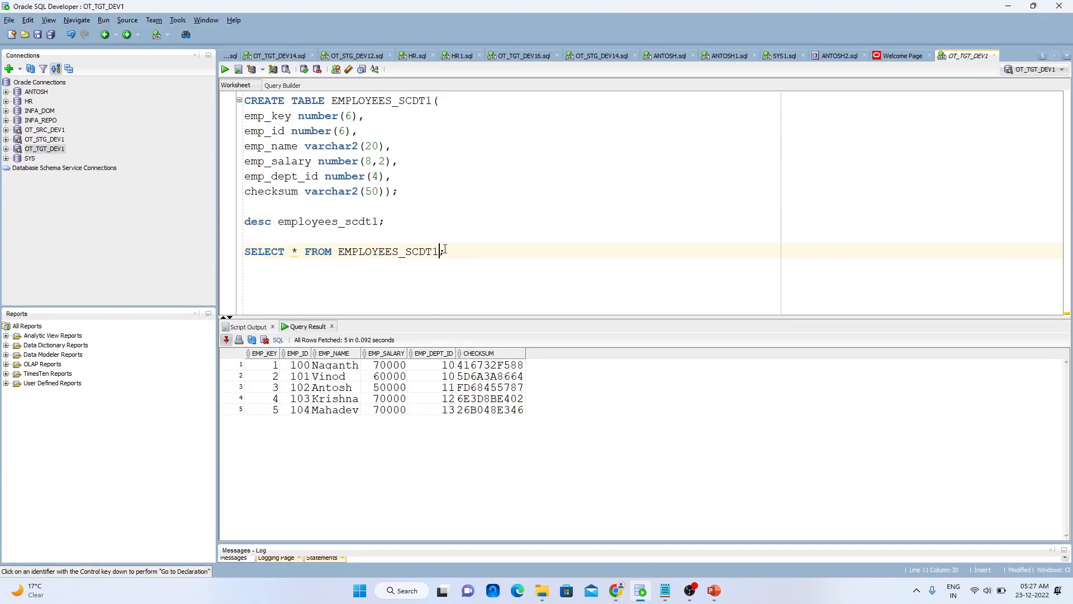
key(ctrl+Return)
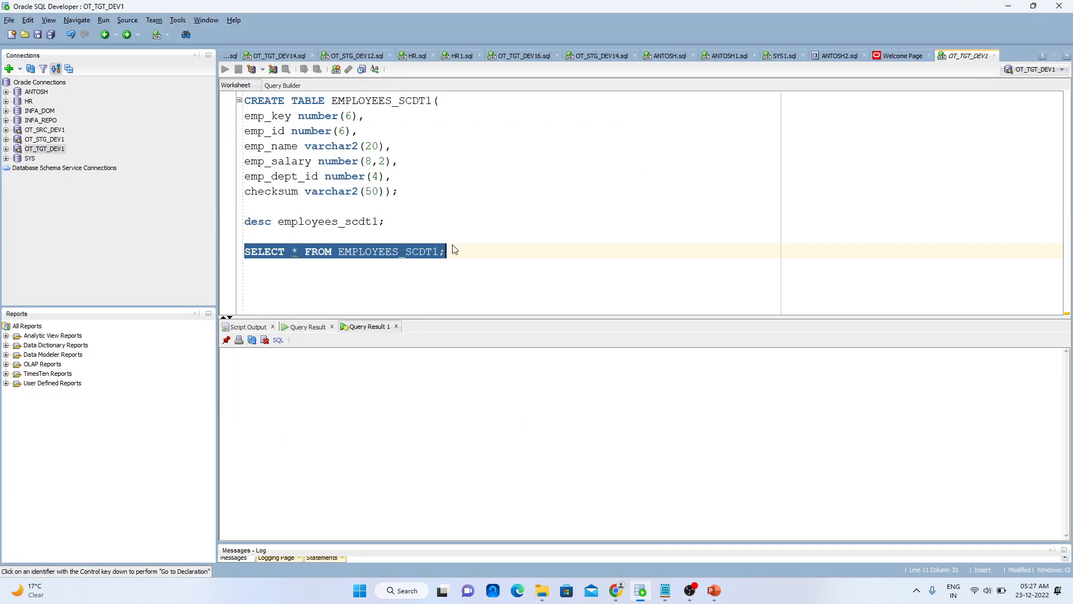
Check the new row of employee 105 and the salaries of employees 104 and 103 in the new query result, and return to Informatica
click(371, 419)
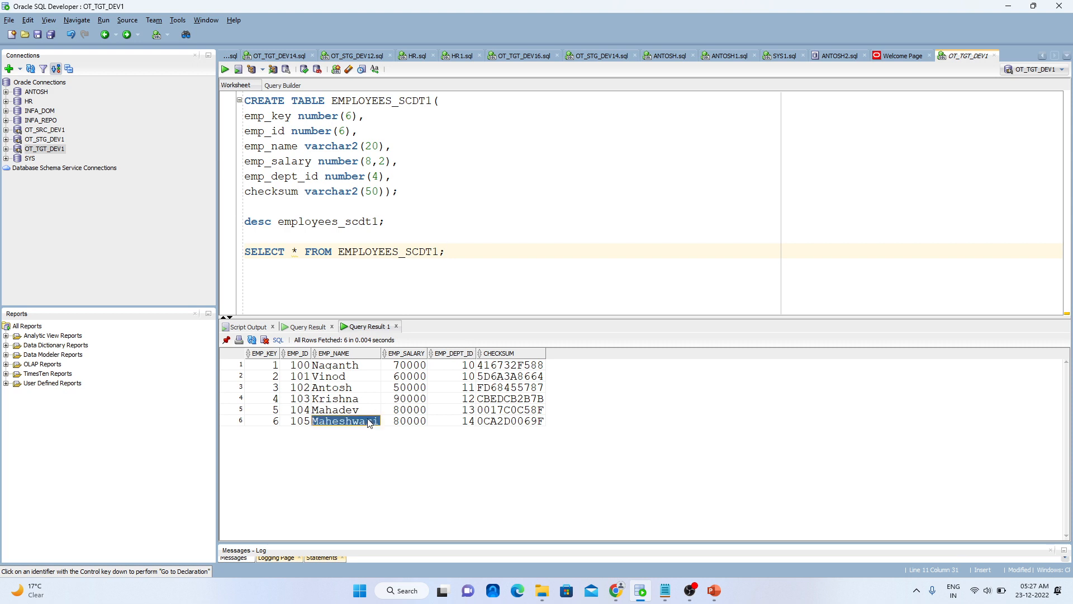
click(400, 412)
click(401, 399)
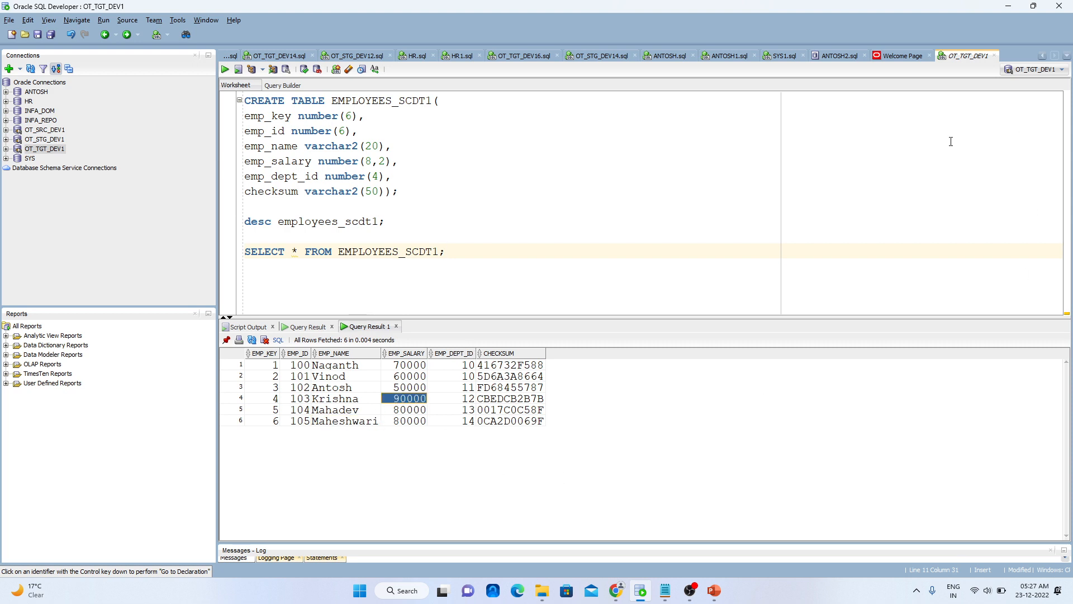
click(1008, 7)
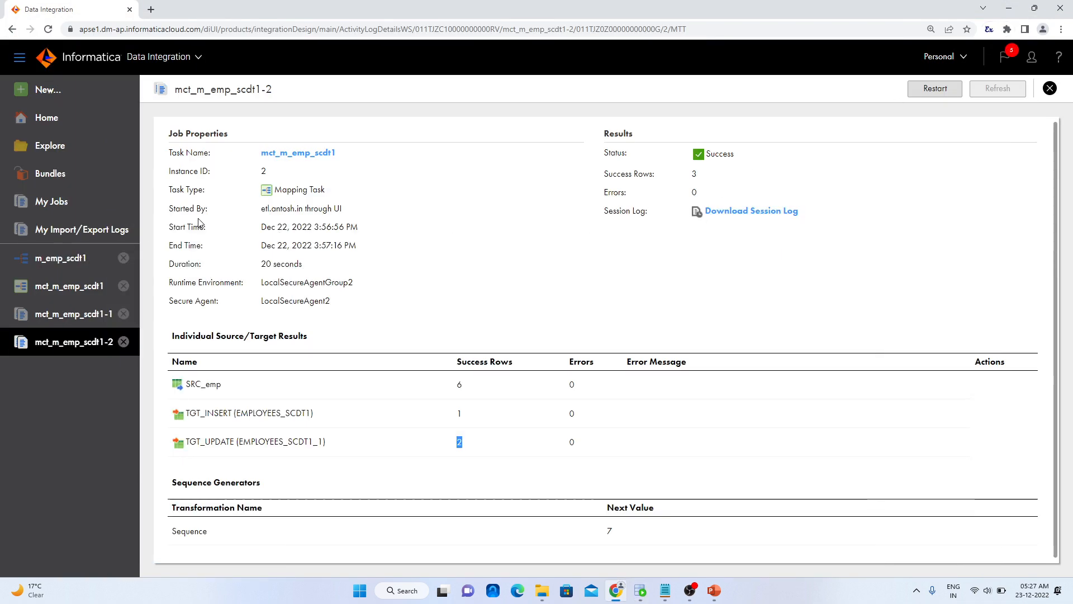